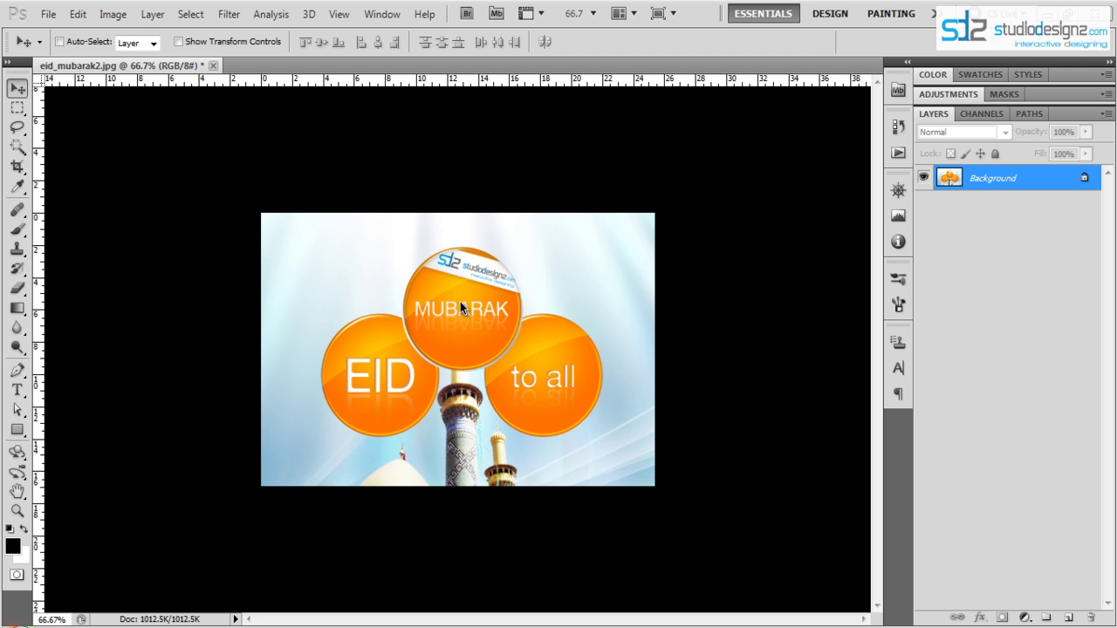
Step: Create a new blank white document 600 pixels wide and 600 pixels high
click(49, 14)
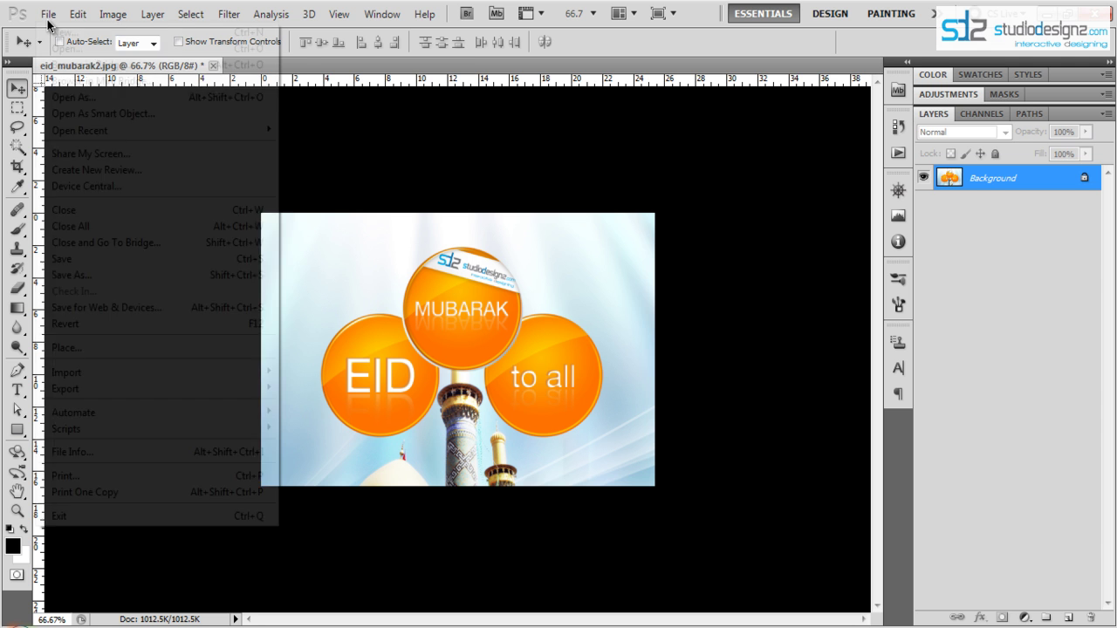
click(63, 31)
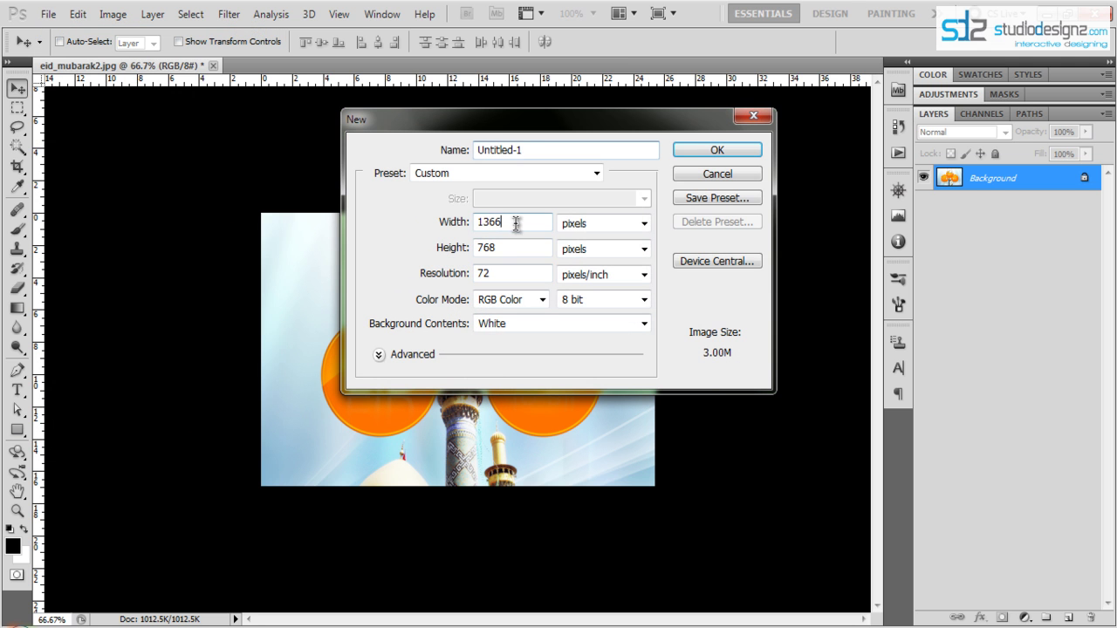
double_click(514, 222)
text(600)
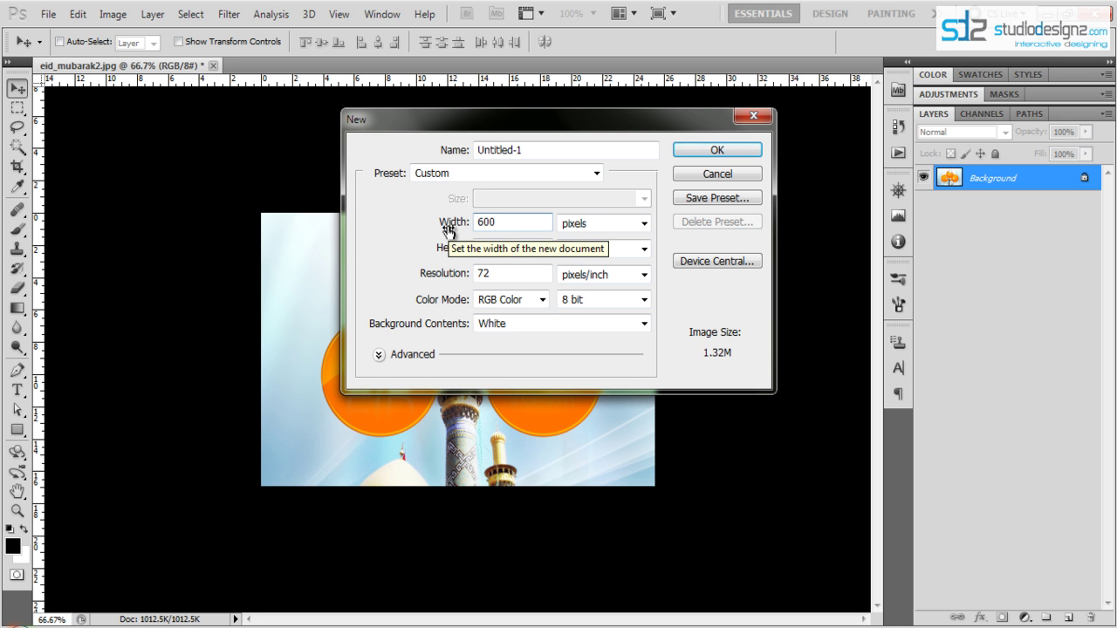
key(Tab)
text(600)
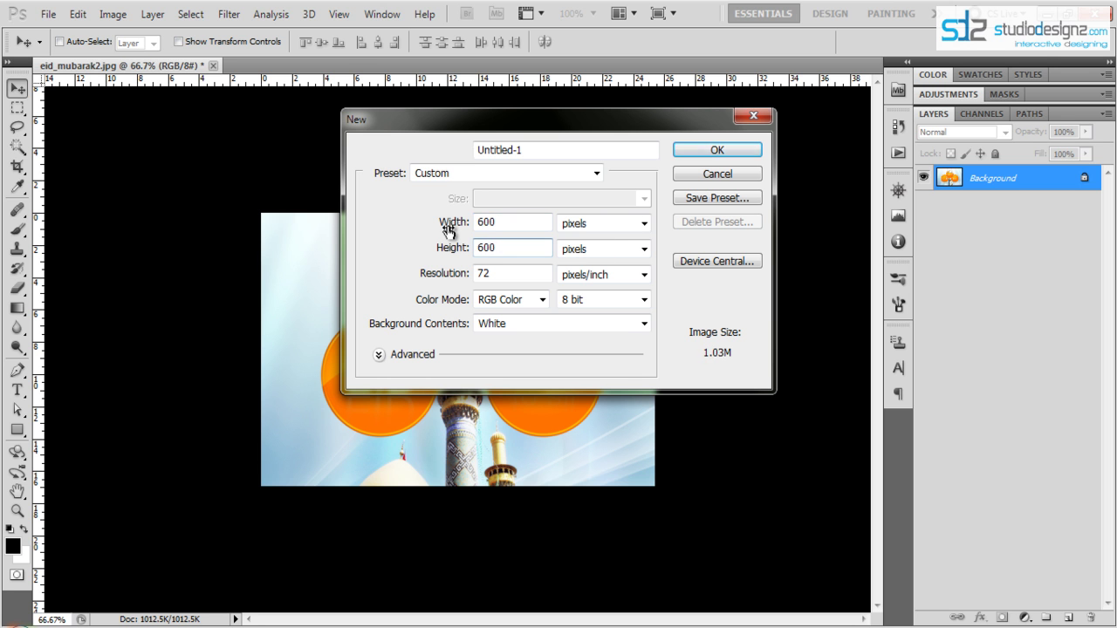
key(Return)
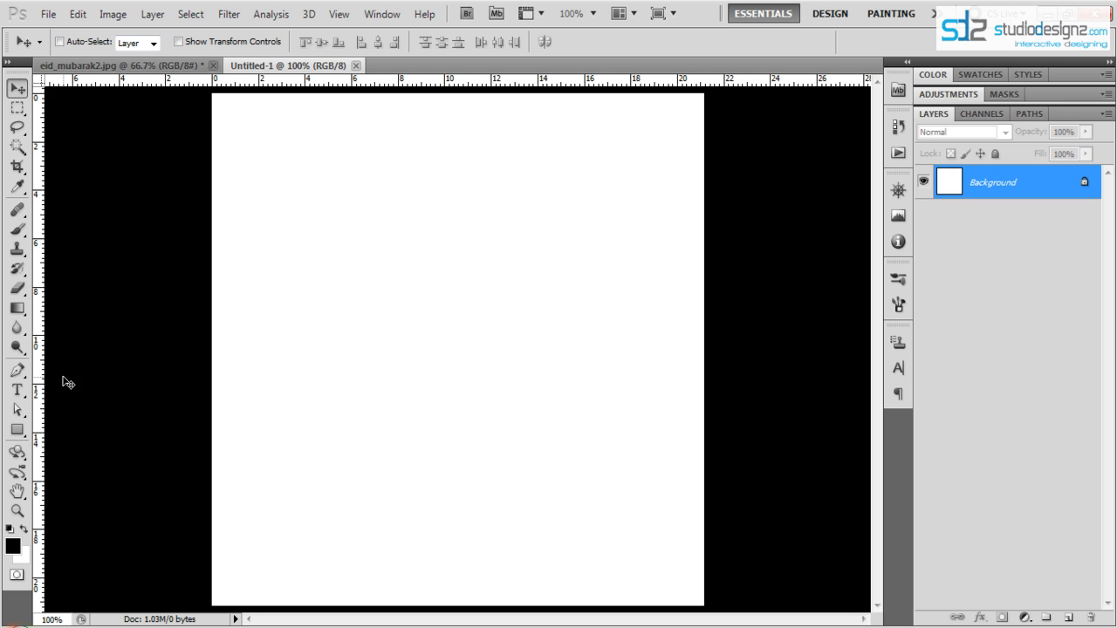
Step: Draw a black filled circle near the middle of the canvas on a new layer, using the Ellipse tool
click(15, 431)
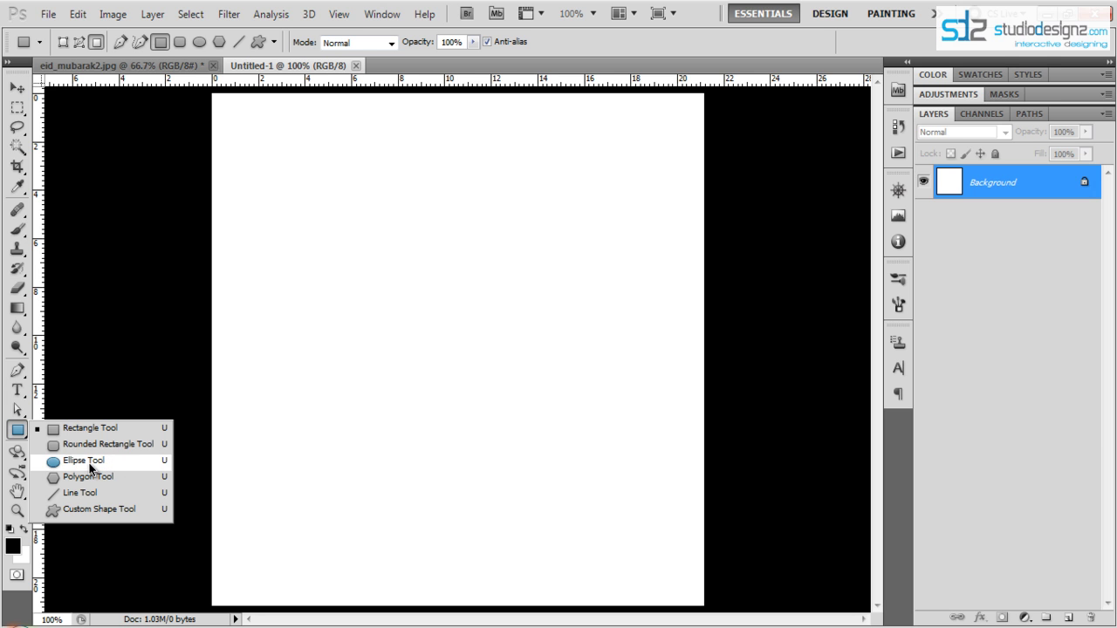
click(85, 468)
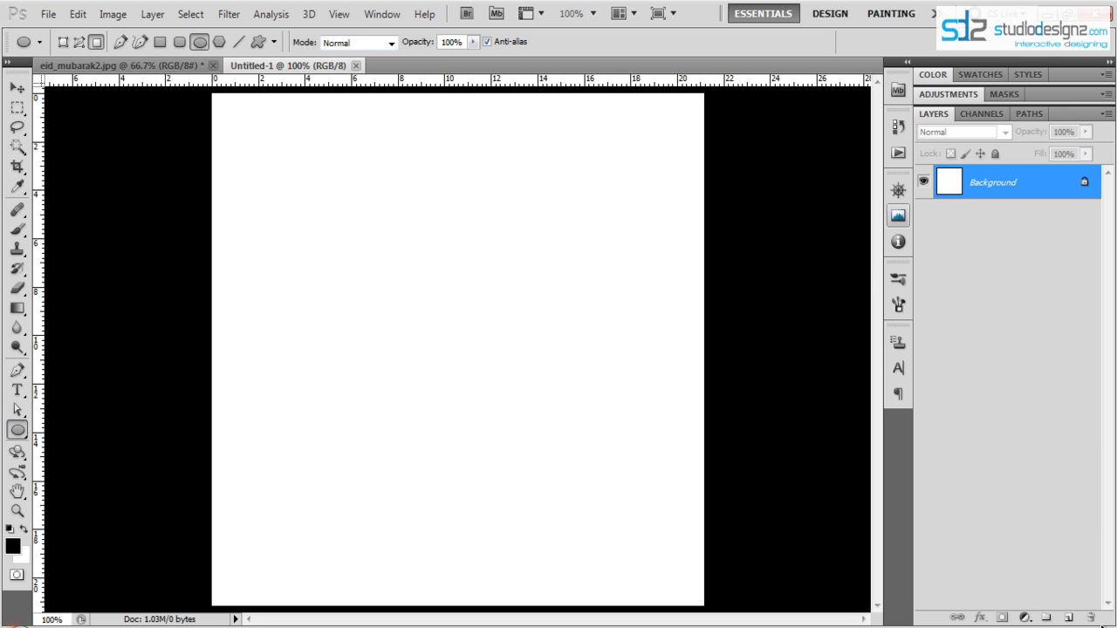
click(1067, 617)
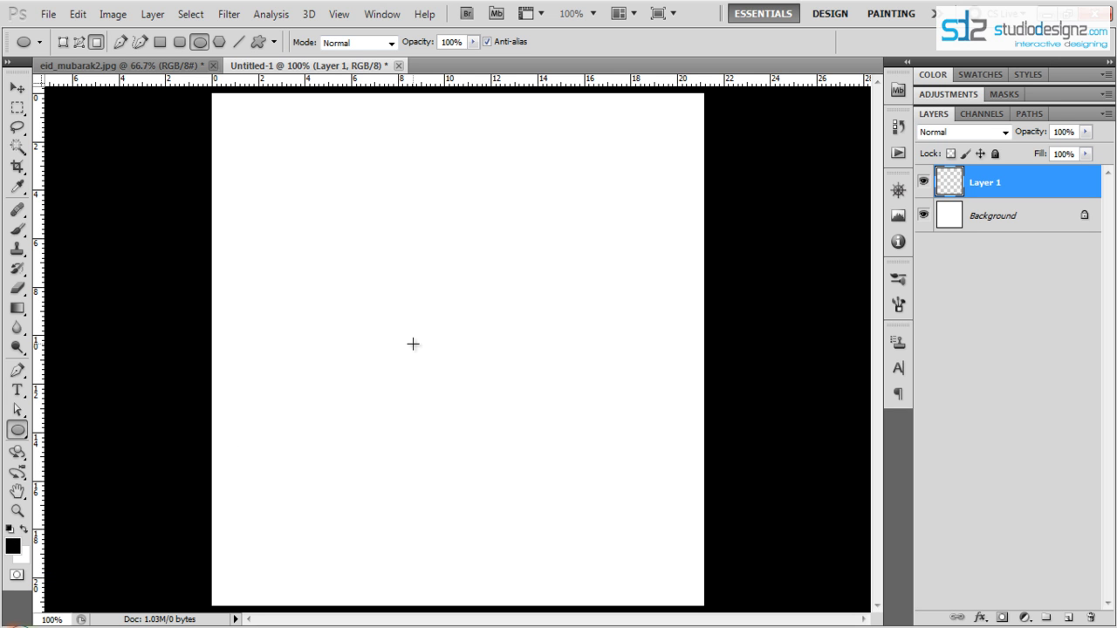
drag(337, 239, 576, 471)
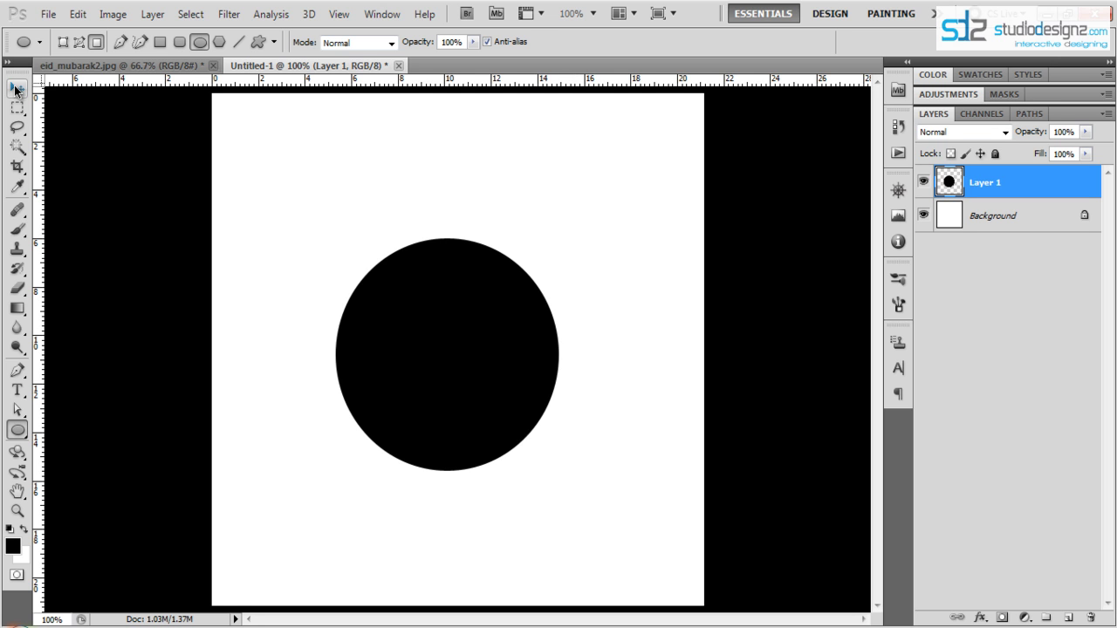
Step: Centre the black circle horizontally and vertically on the canvas, then clear the selection
click(15, 90)
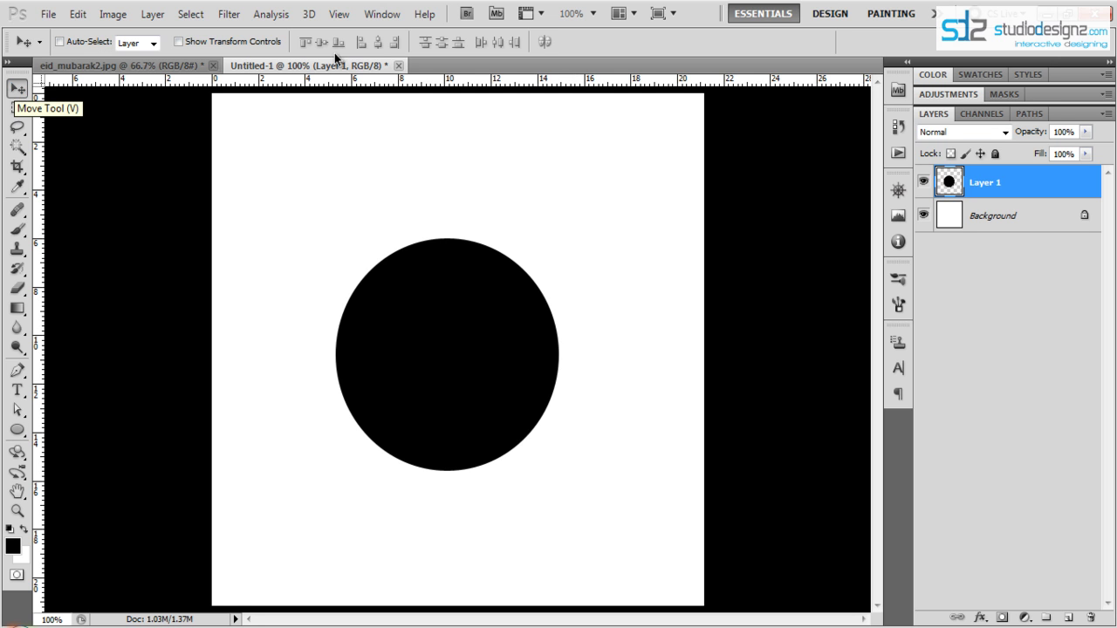
key(ctrl+a)
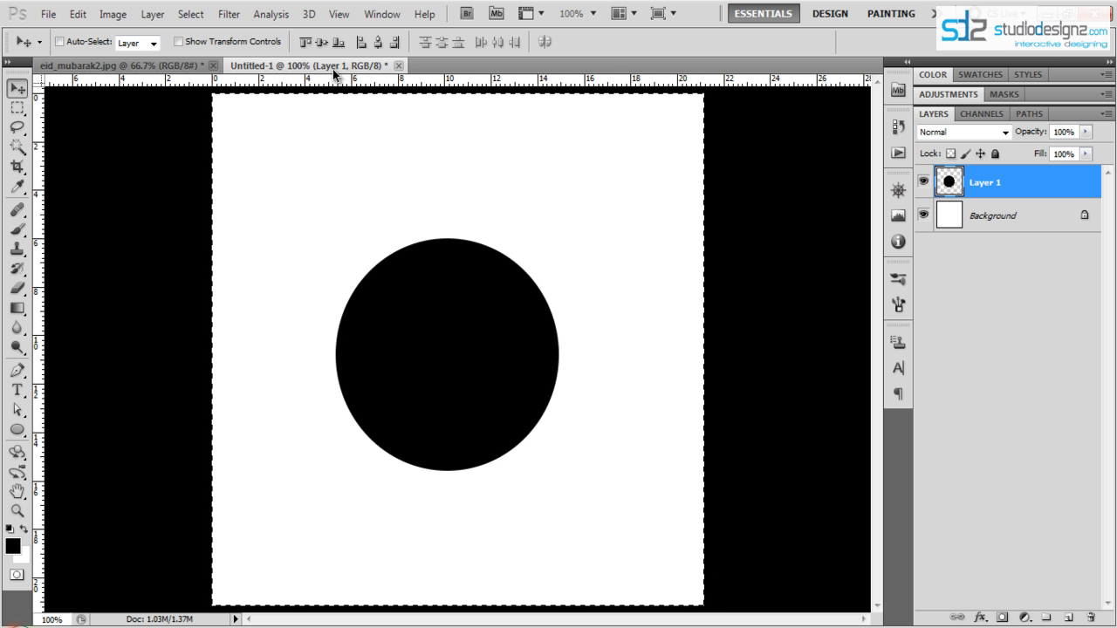
click(378, 44)
click(321, 41)
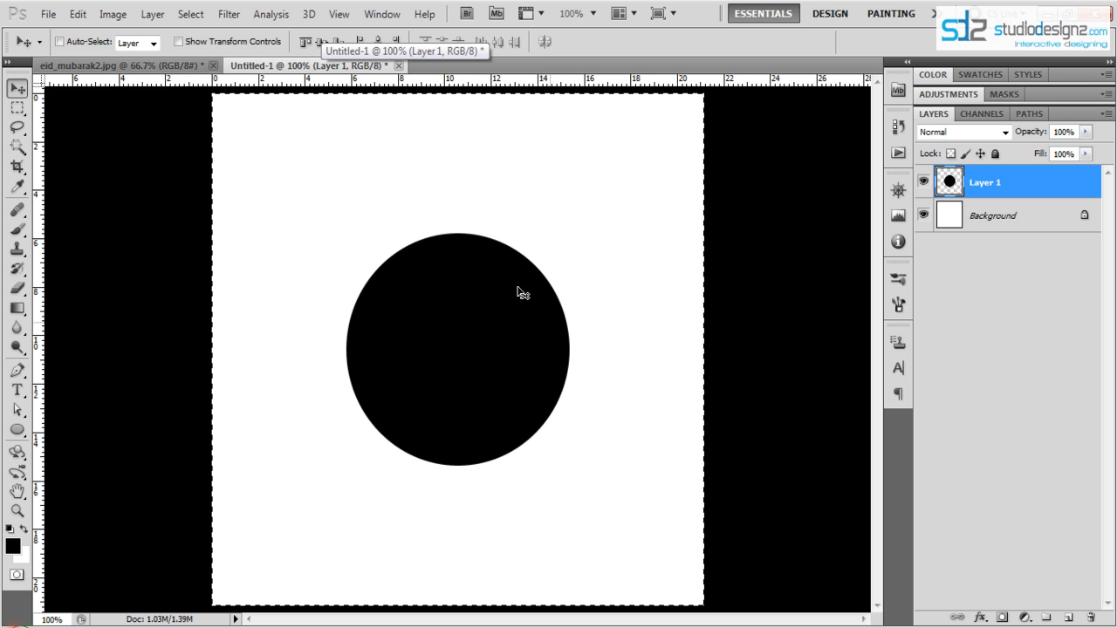
key(ctrl+d)
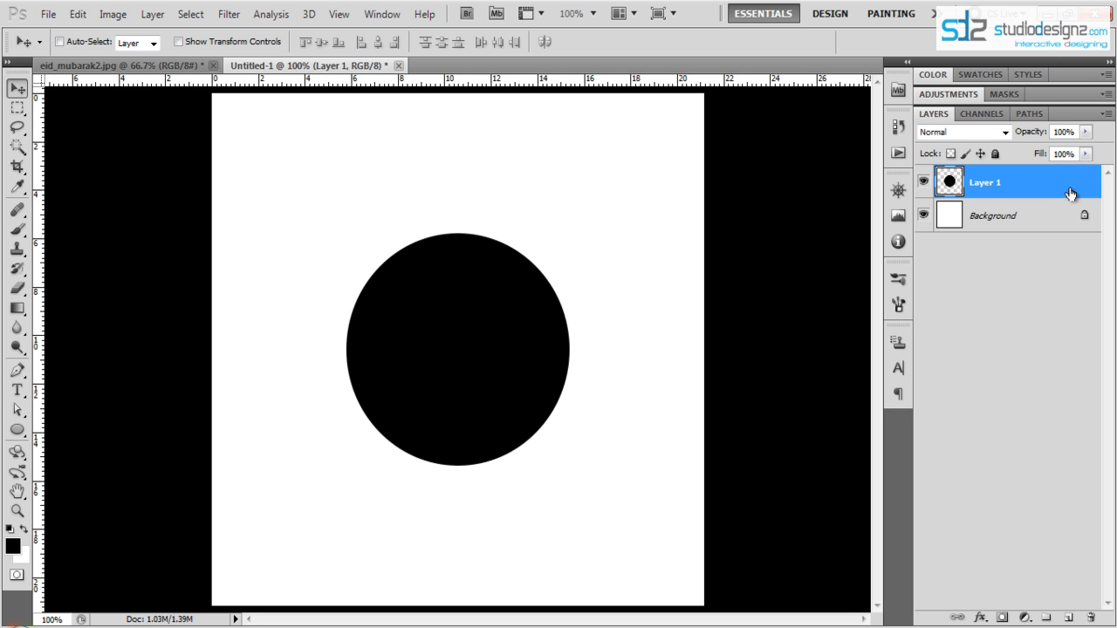
Step: Add a Gradient Overlay effect to the circle layer using the dark purple to magenta gradient preset
click(981, 617)
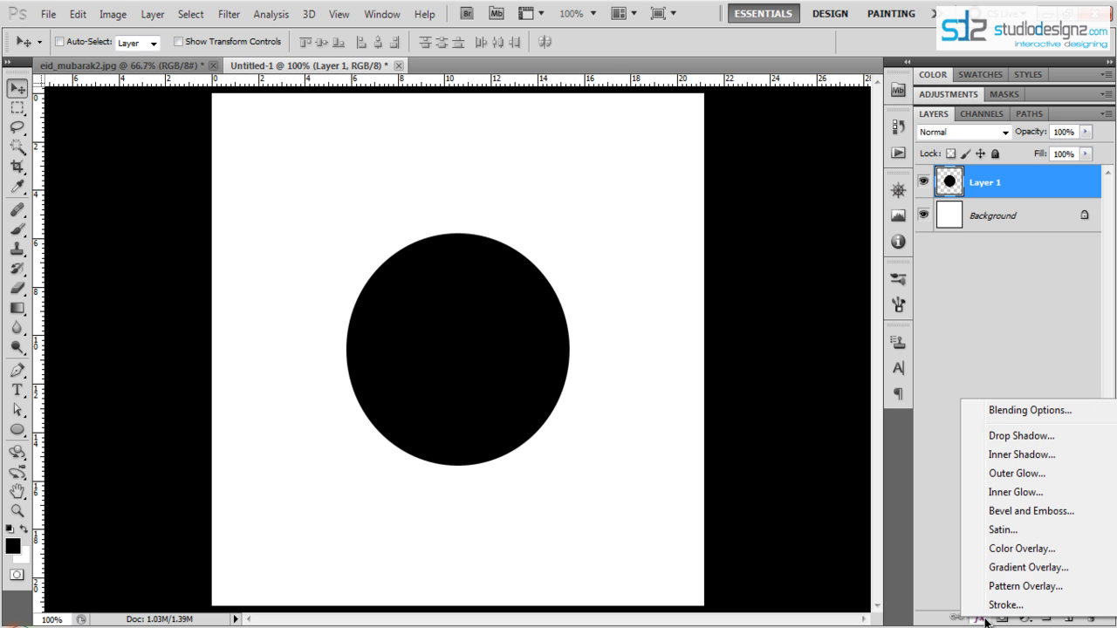
click(1039, 569)
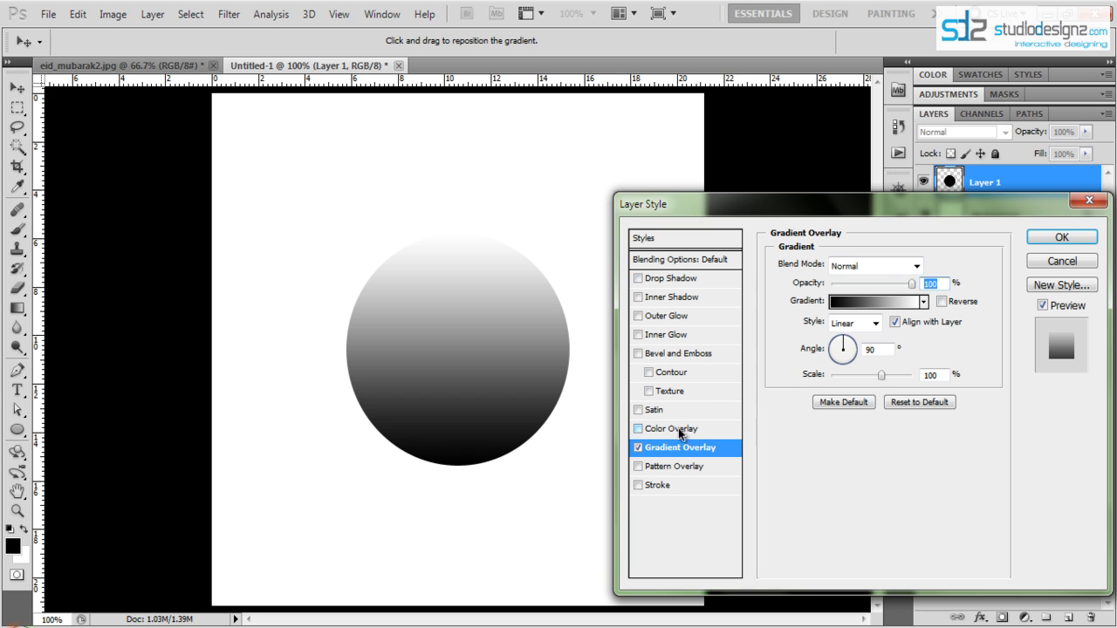
click(923, 302)
drag(949, 366, 958, 418)
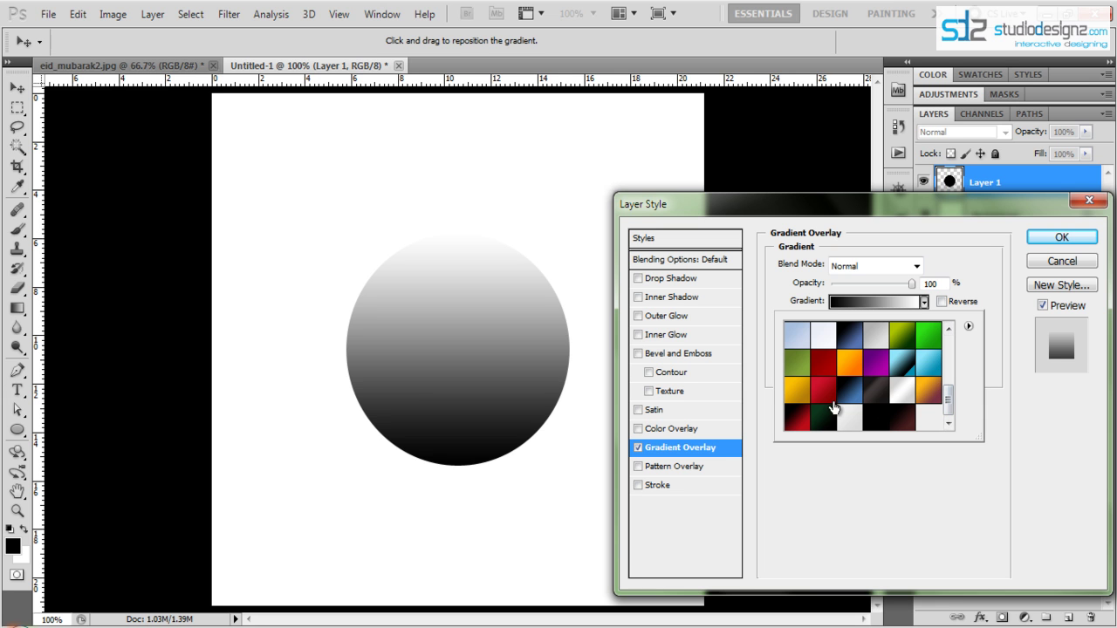
click(881, 368)
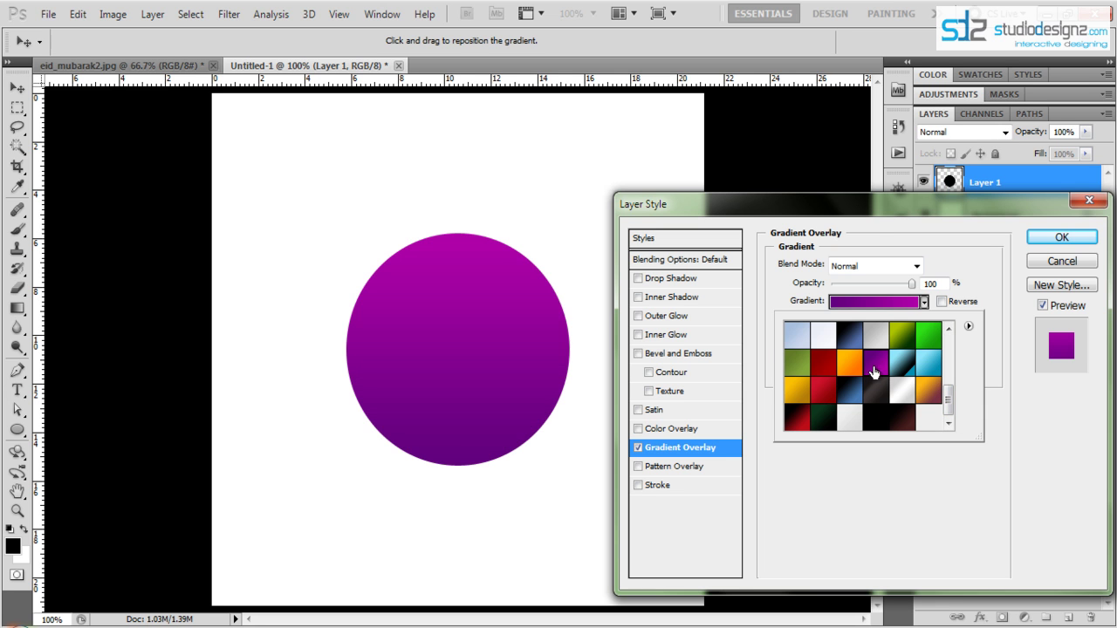
Step: Make the gradient overlay radial and reversed, shift its bright centre towards the circle's upper part, and apply it at 120% scale
click(873, 260)
click(862, 324)
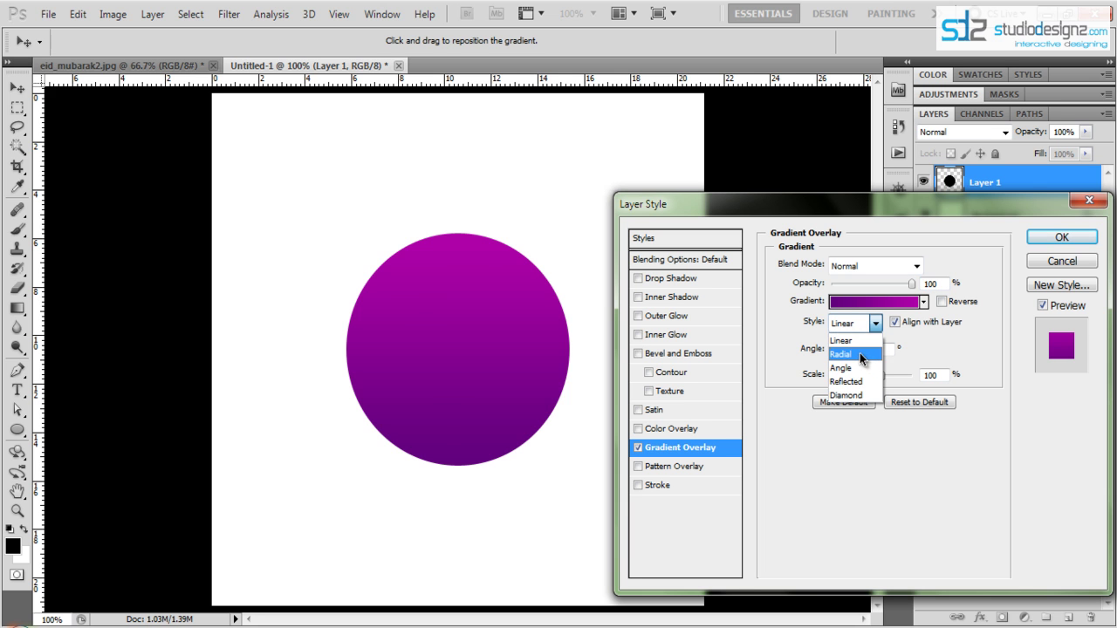
click(862, 355)
mouse_move(469, 377)
mouse_down()
mouse_move(506, 349)
mouse_move(473, 356)
mouse_up()
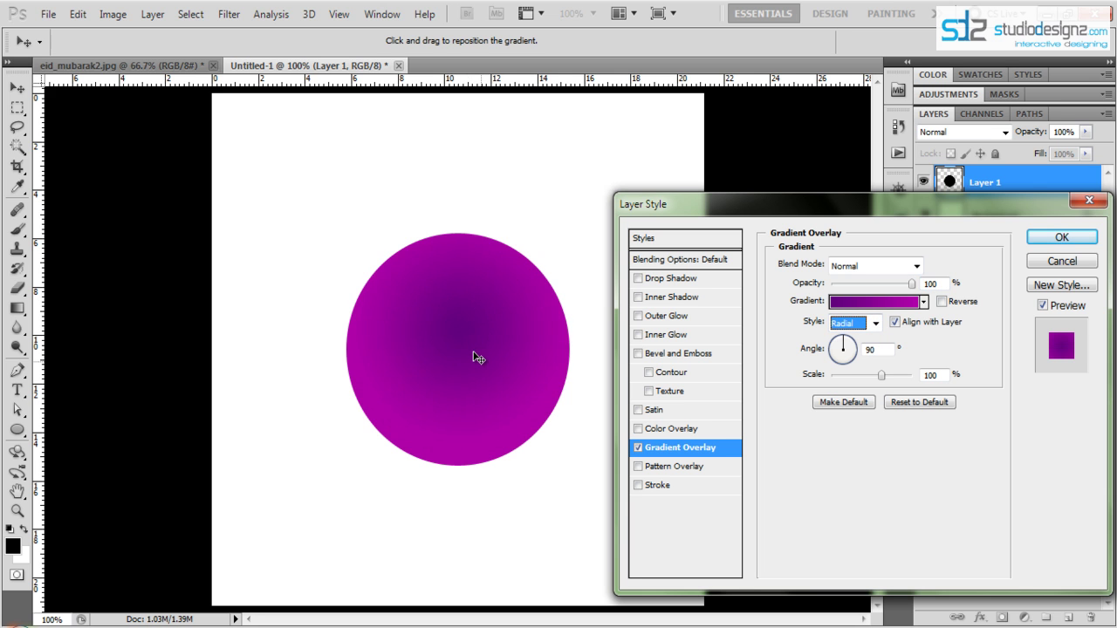
click(954, 303)
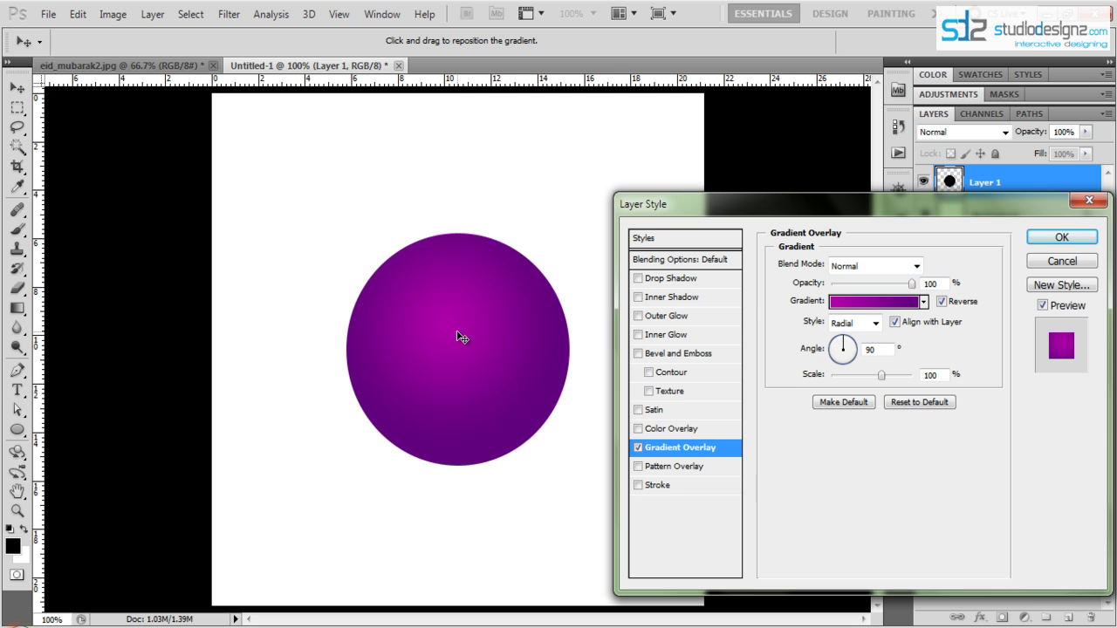
drag(463, 336, 475, 309)
drag(881, 375, 893, 378)
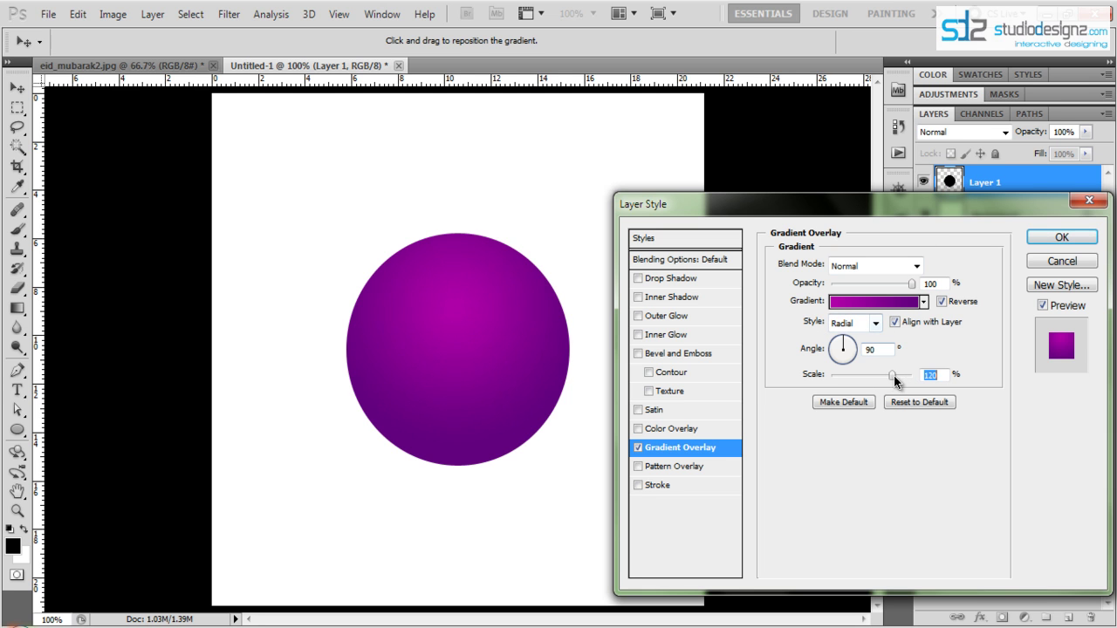
click(1054, 242)
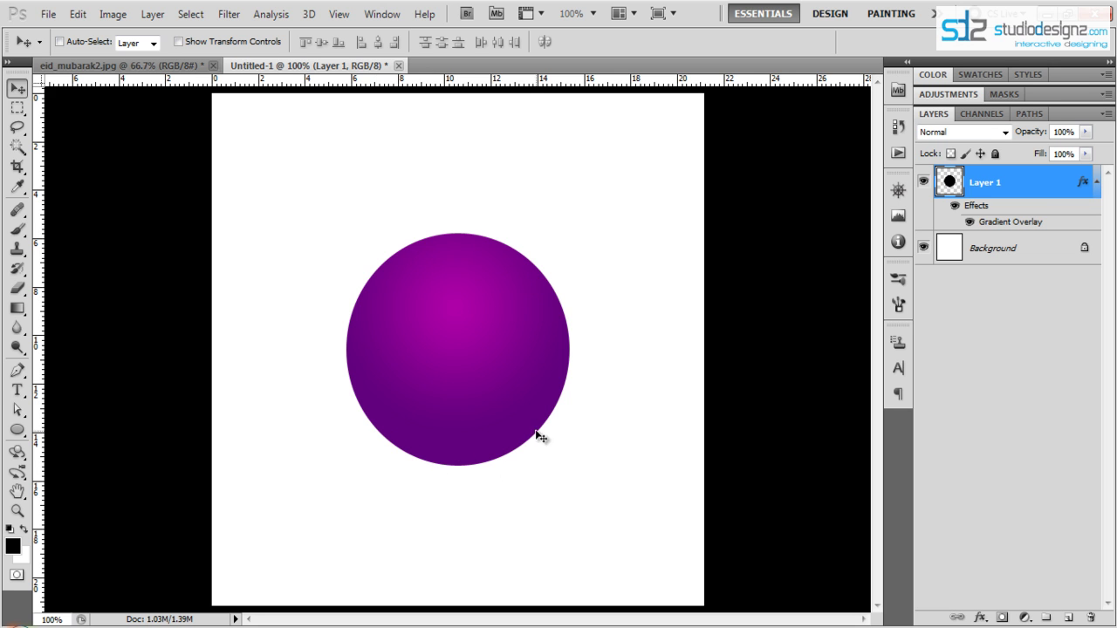
Step: Load the circle's outline as a selection and add a new layer above the circle layer
ctrl+click(949, 188)
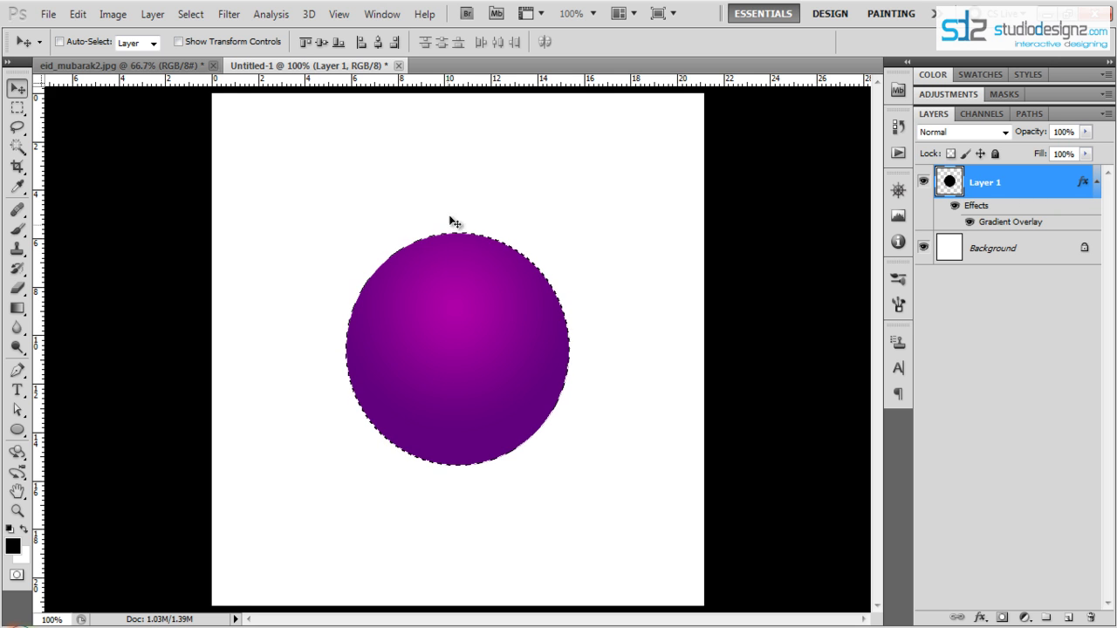
click(1092, 184)
click(1066, 618)
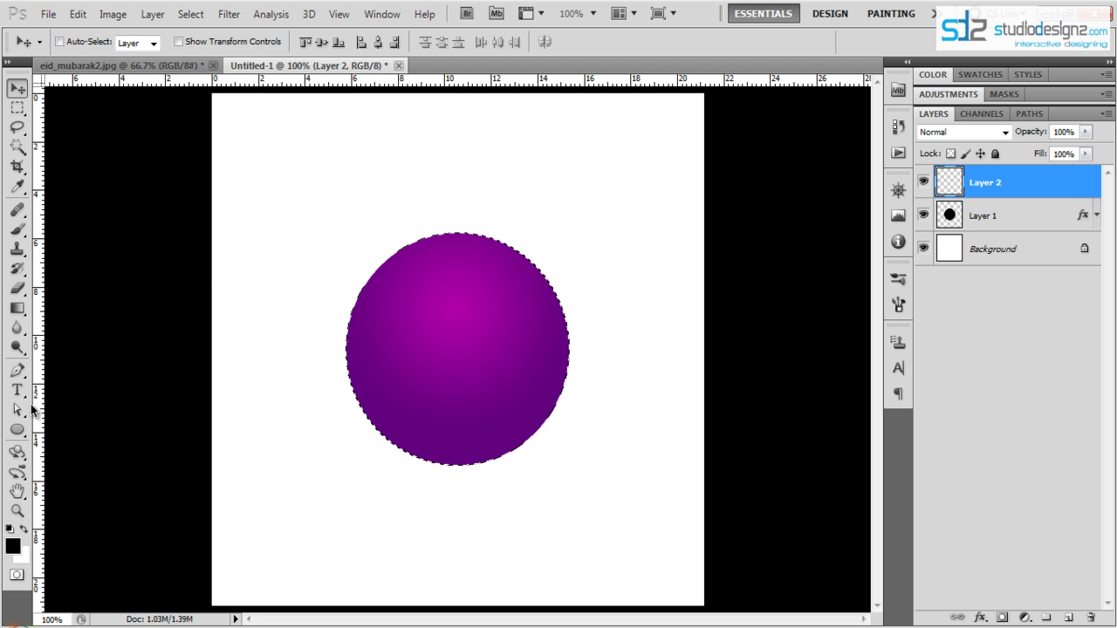
Step: Fill the selected circle on the new layer with a diagonal linear gradient from the dark purple to magenta preset
click(22, 312)
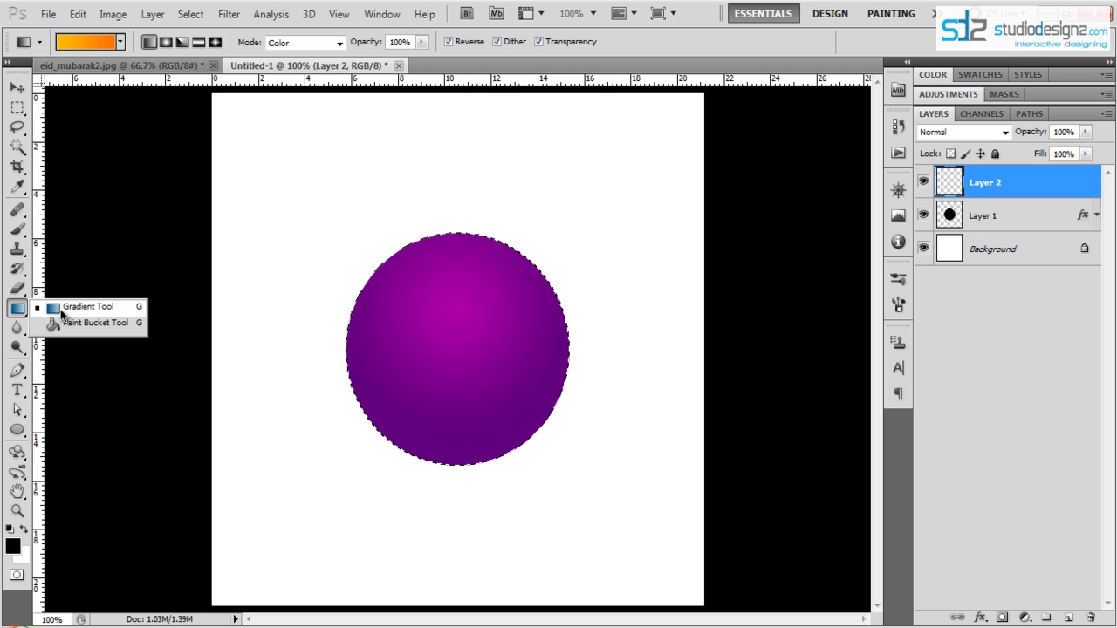
click(60, 307)
click(120, 42)
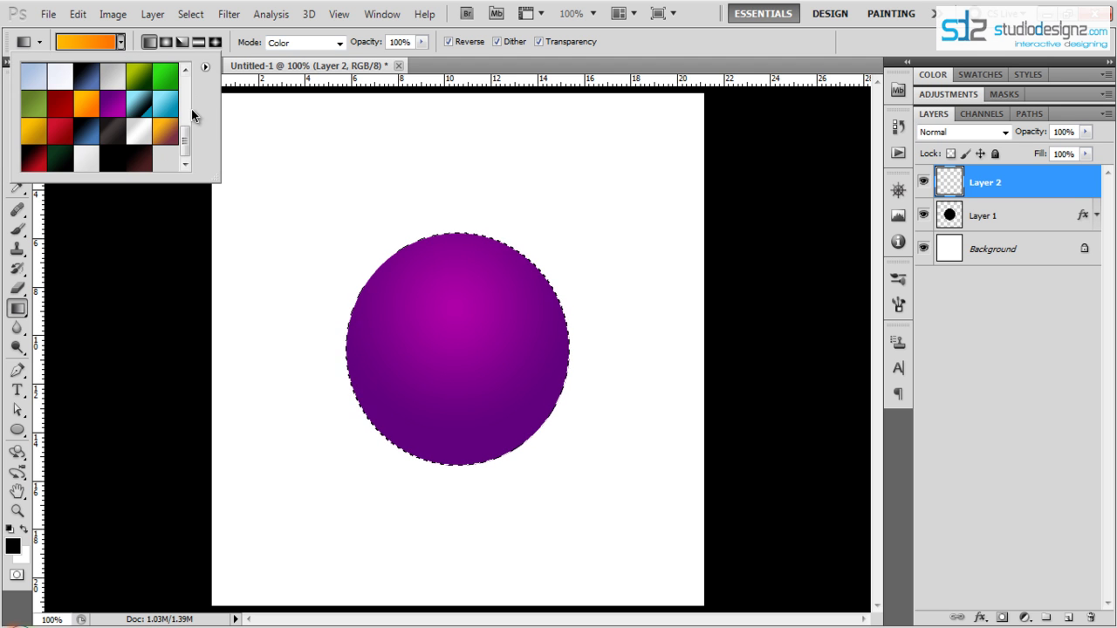
scroll(187, 153, up, 1)
click(112, 139)
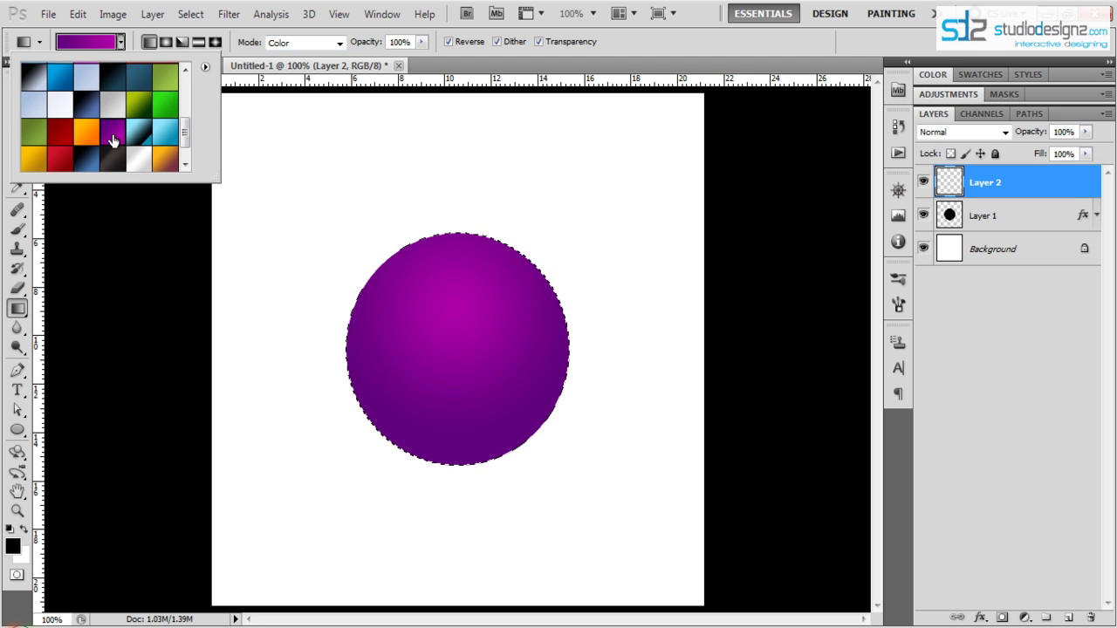
click(147, 44)
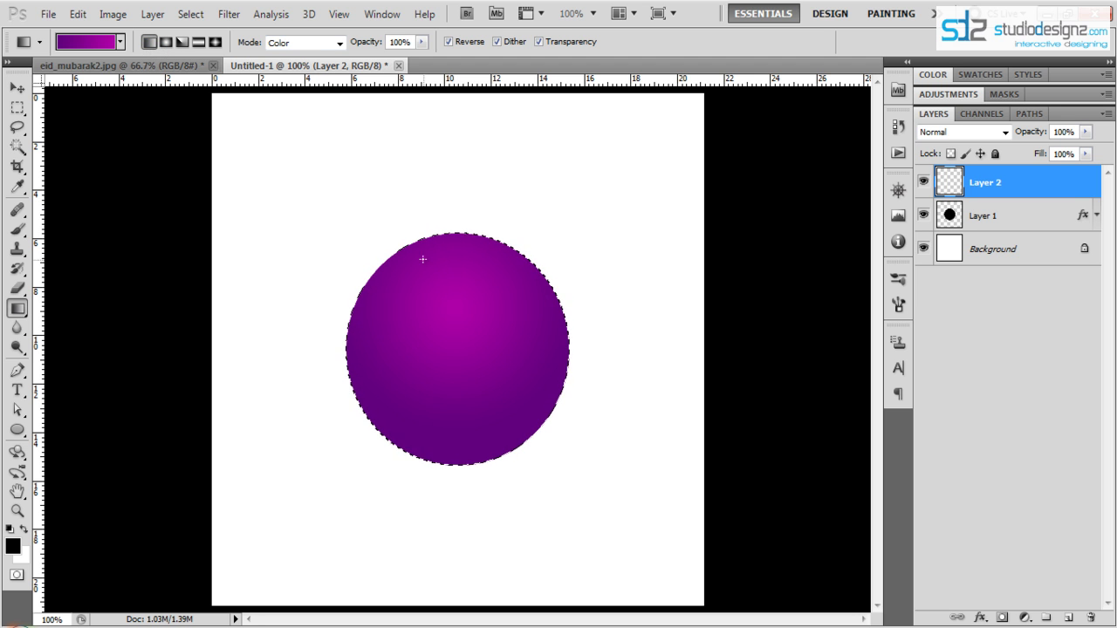
drag(411, 256, 438, 341)
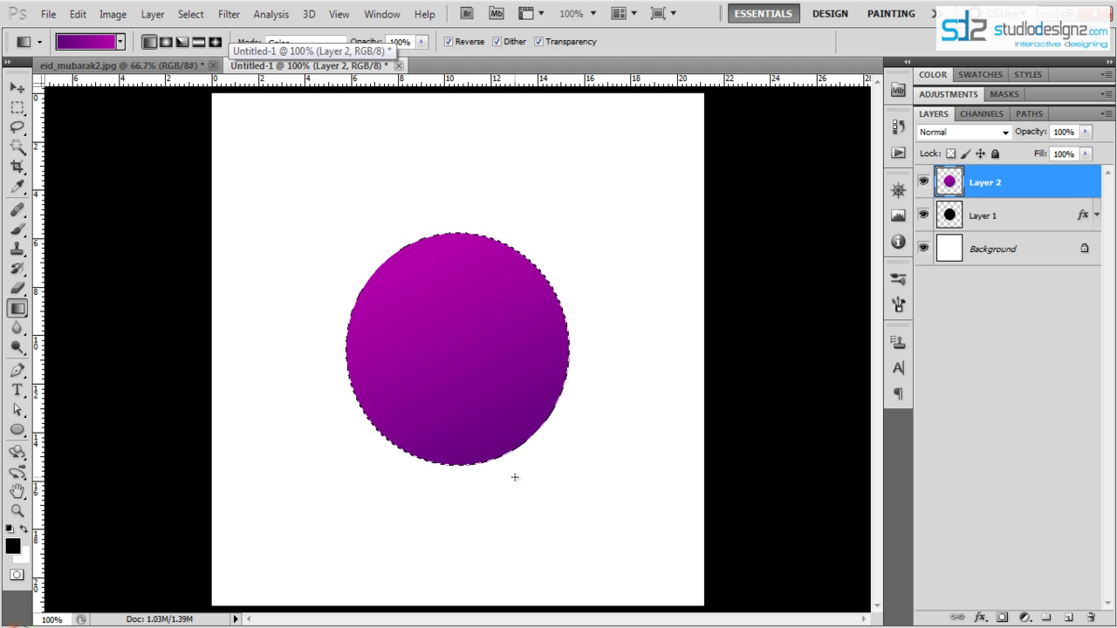
Step: Refill the selected circle with a reflected gradient running diagonally from its centre towards the lower right, then clear the selection
click(199, 42)
drag(463, 324, 531, 460)
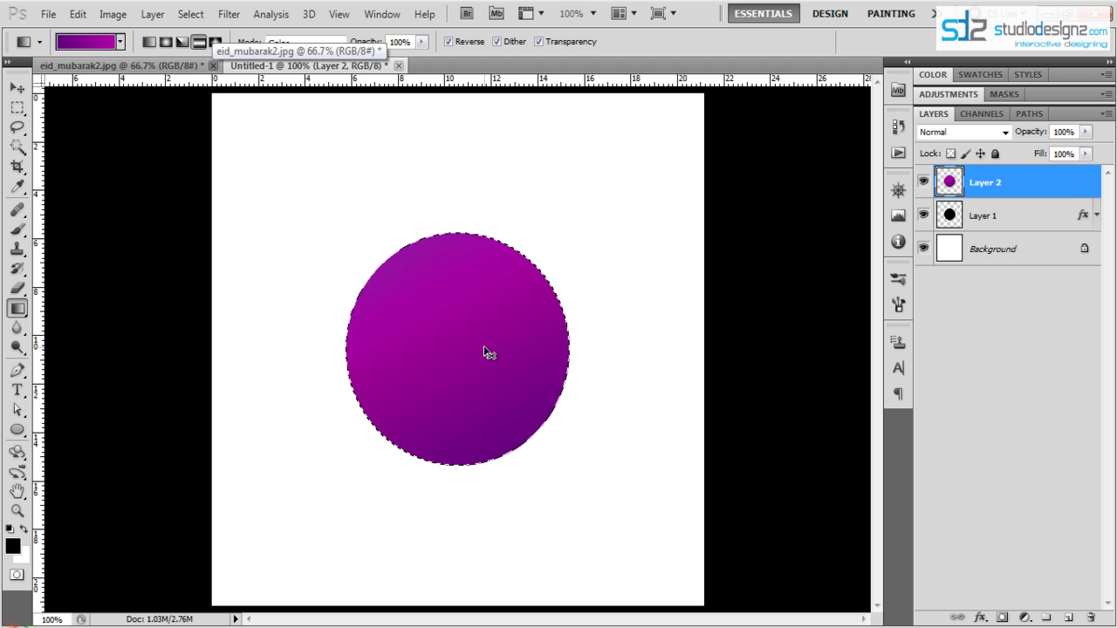
drag(467, 353, 508, 401)
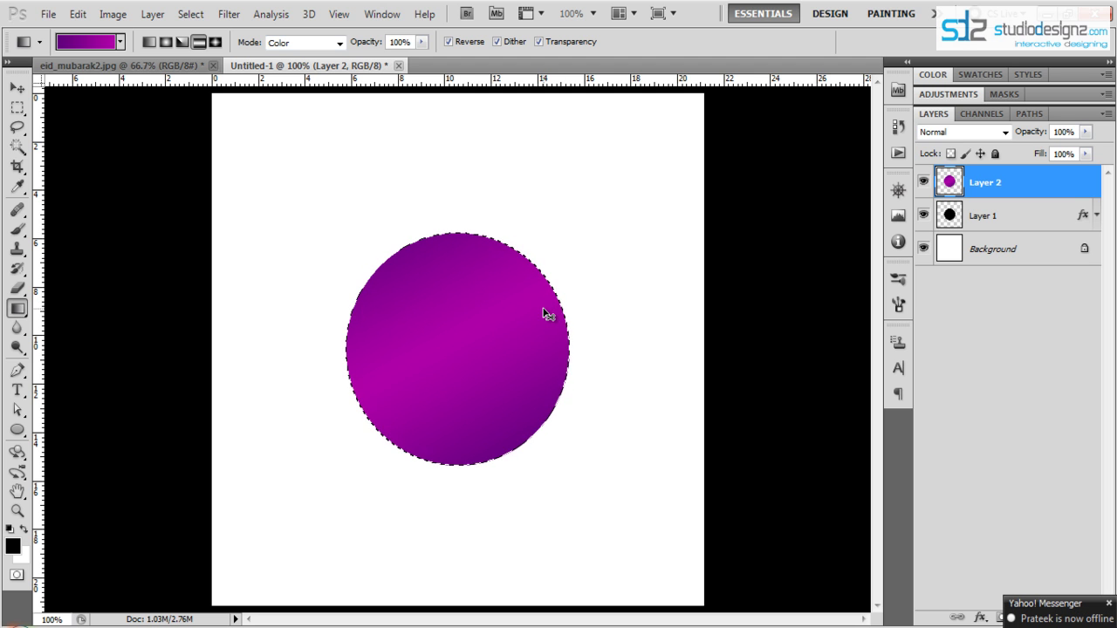
key(ctrl+d)
key(v)
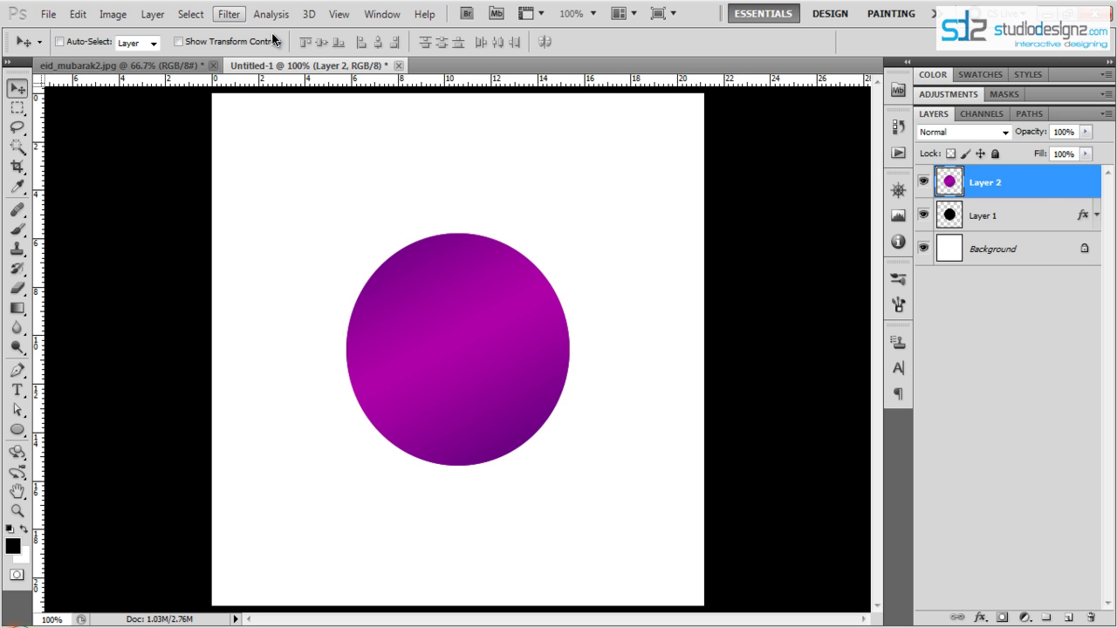
Step: Load Layer 2's circle as a selection, contract it by 3 pixels, and make white the foreground colour
ctrl+click(949, 181)
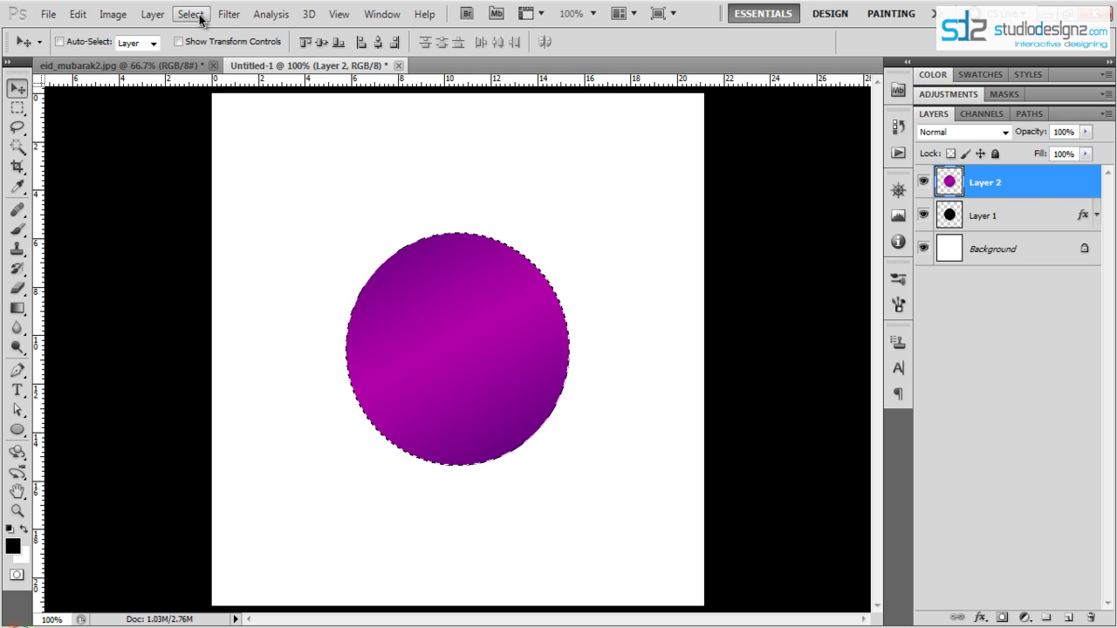
click(191, 15)
mouse_move(224, 198)
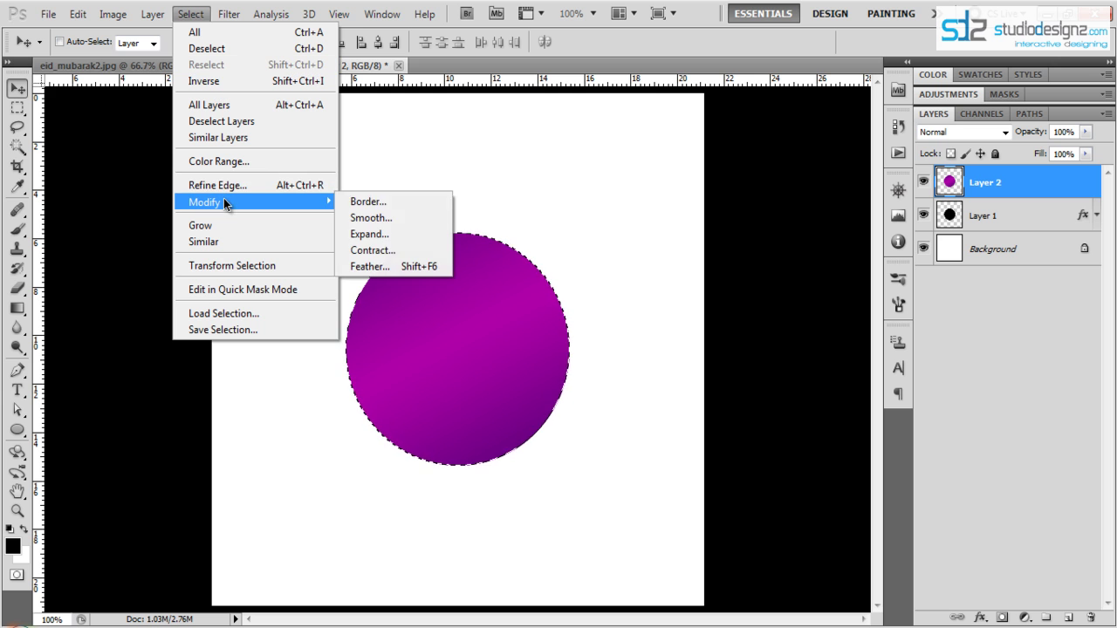
click(407, 252)
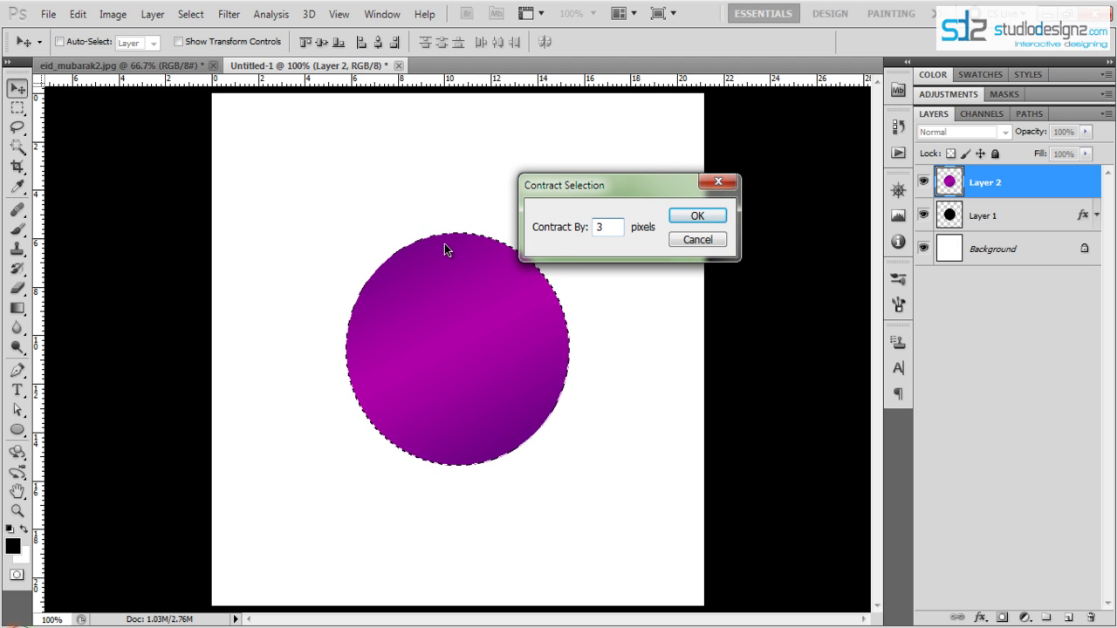
key(Return)
key(x)
key(z)
drag(336, 220, 602, 480)
key(v)
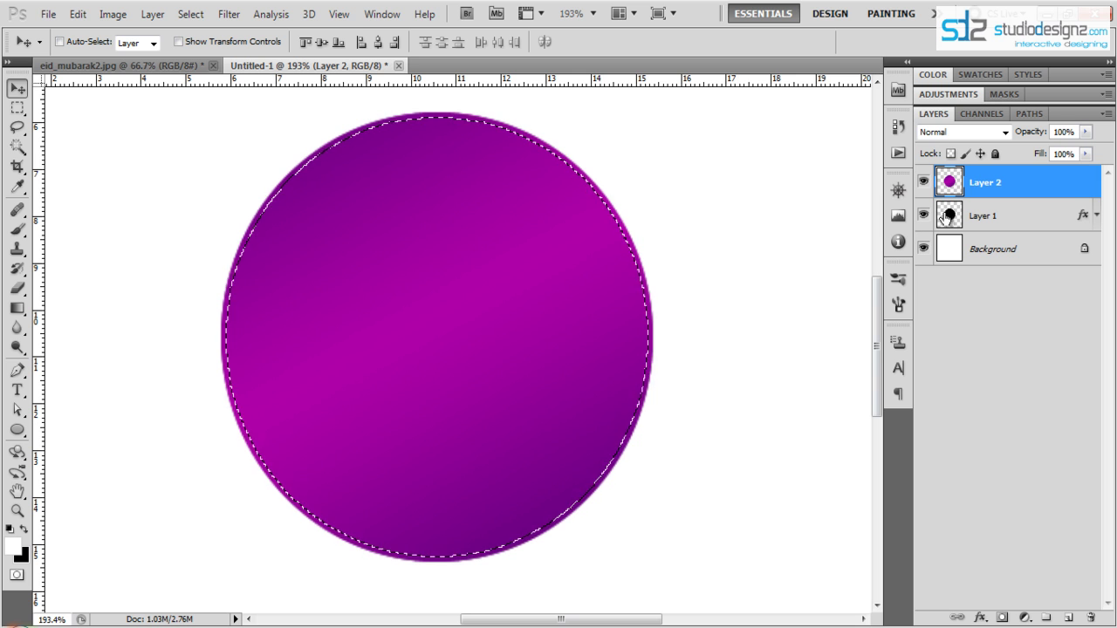
Step: Try a Layer 2 mask that reveals only the contracted selection, and undo back to the unmasked layer
key(alt)
click(1003, 617)
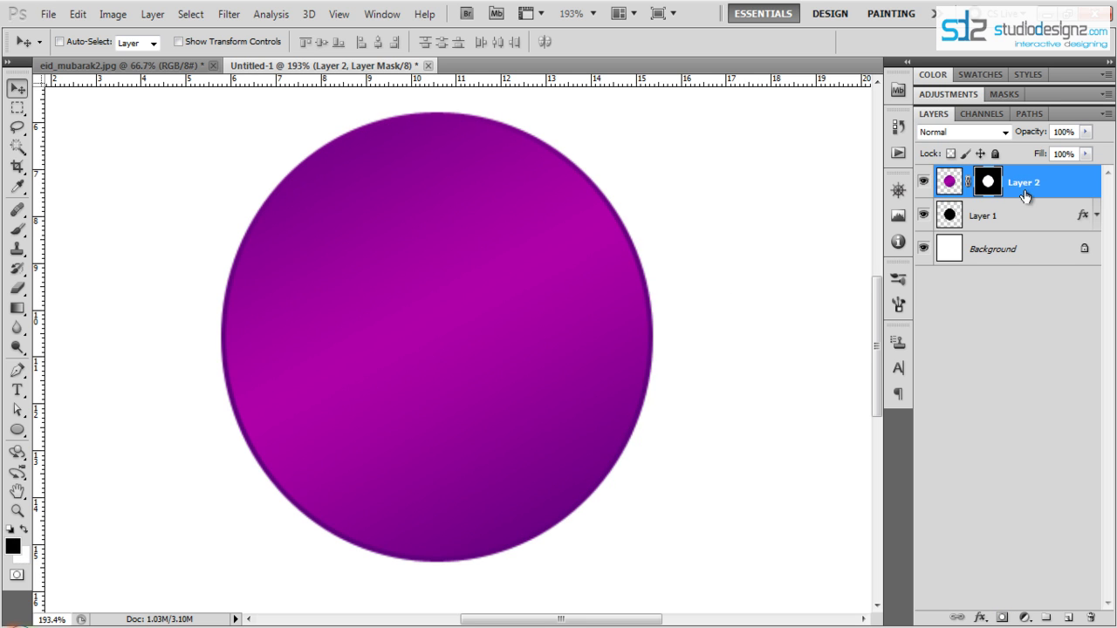
click(949, 181)
drag(525, 305, 619, 339)
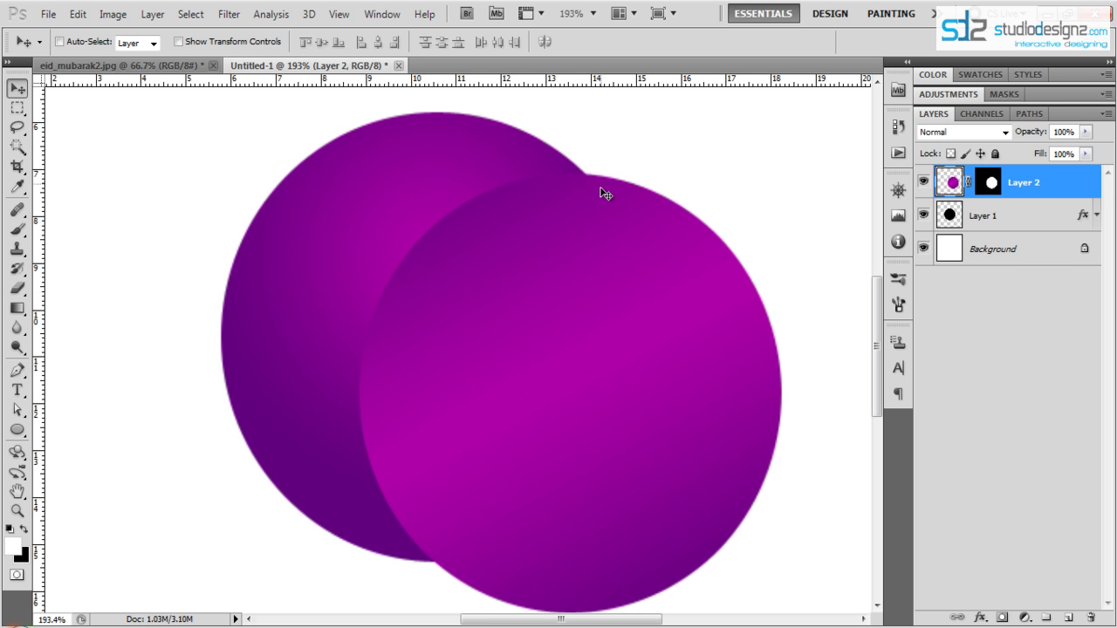
key(ctrl+alt+z)
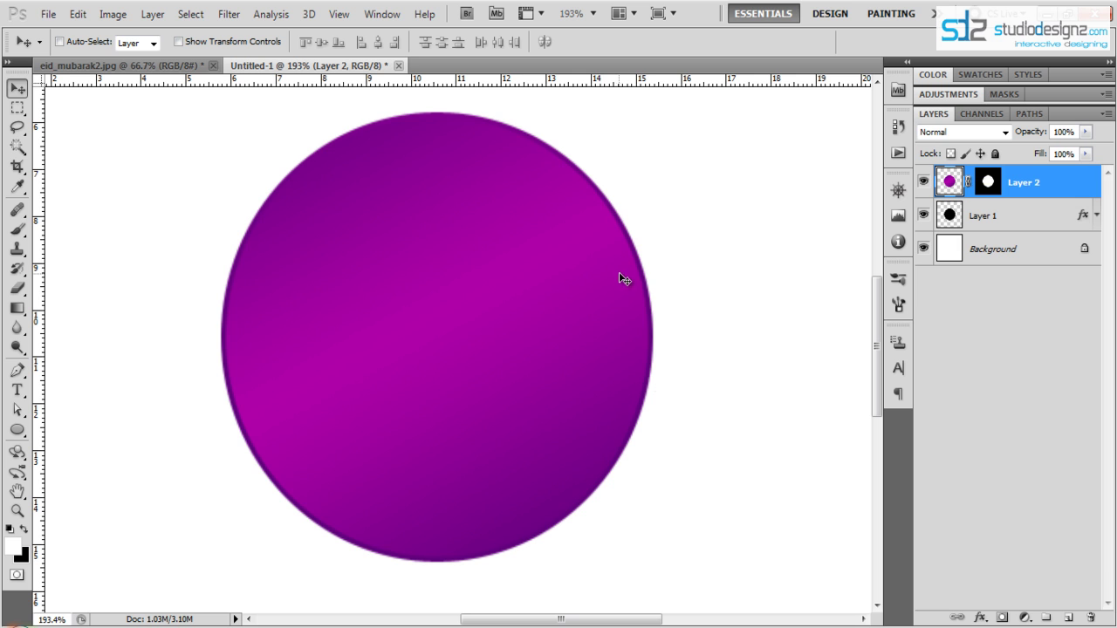
key(ctrl+alt+z)
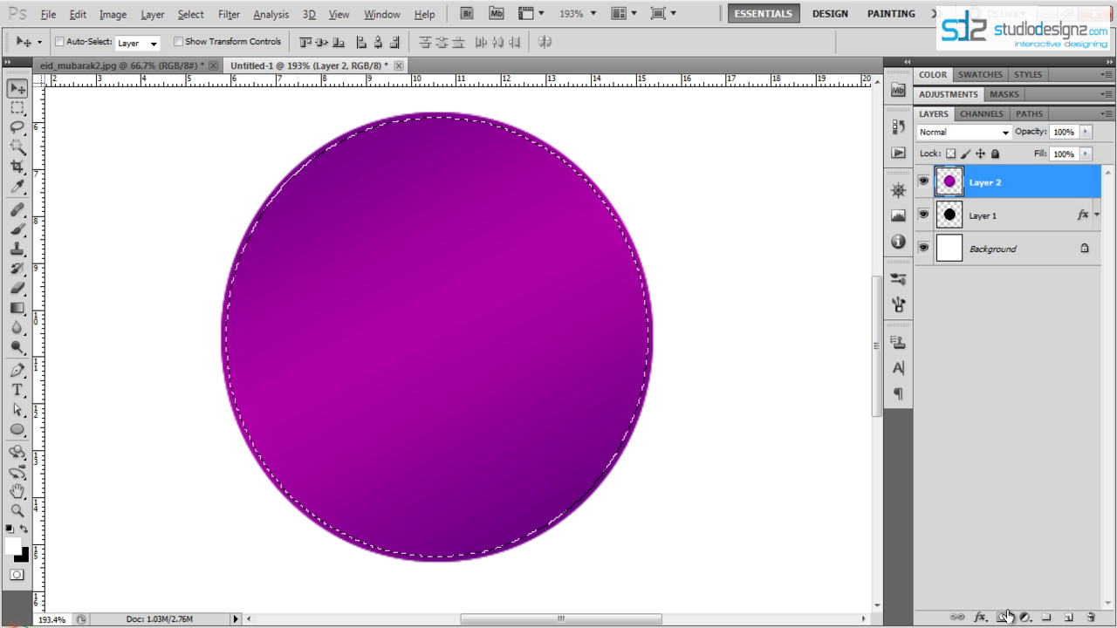
Step: Add an inverted mask to Layer 2 that hides the contracted selection, leaving only a thin rim
key(alt)
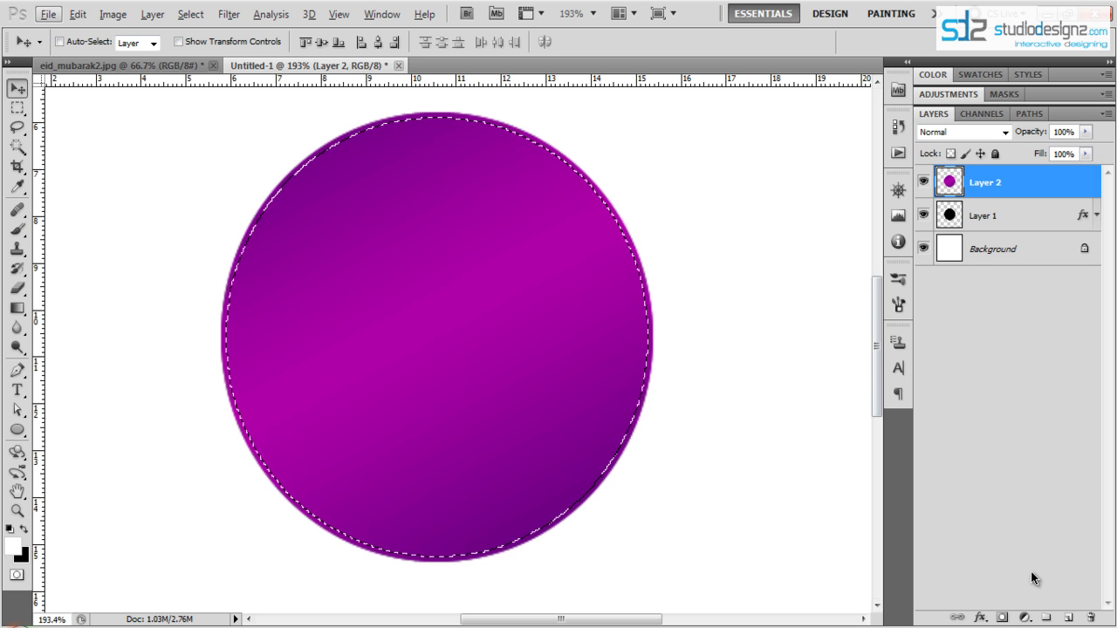
click(1002, 617)
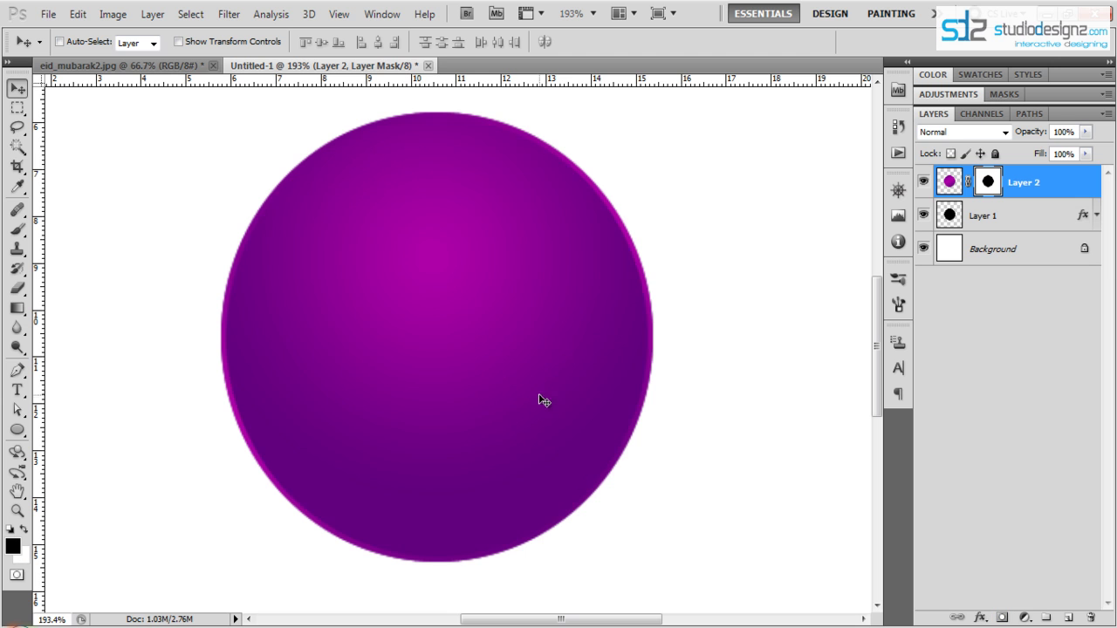
drag(571, 280, 711, 311)
key(ctrl+z)
Step: Scale the masked rim on Layer 2 down slightly about its centre so it sits just inside the circle's edge
click(950, 181)
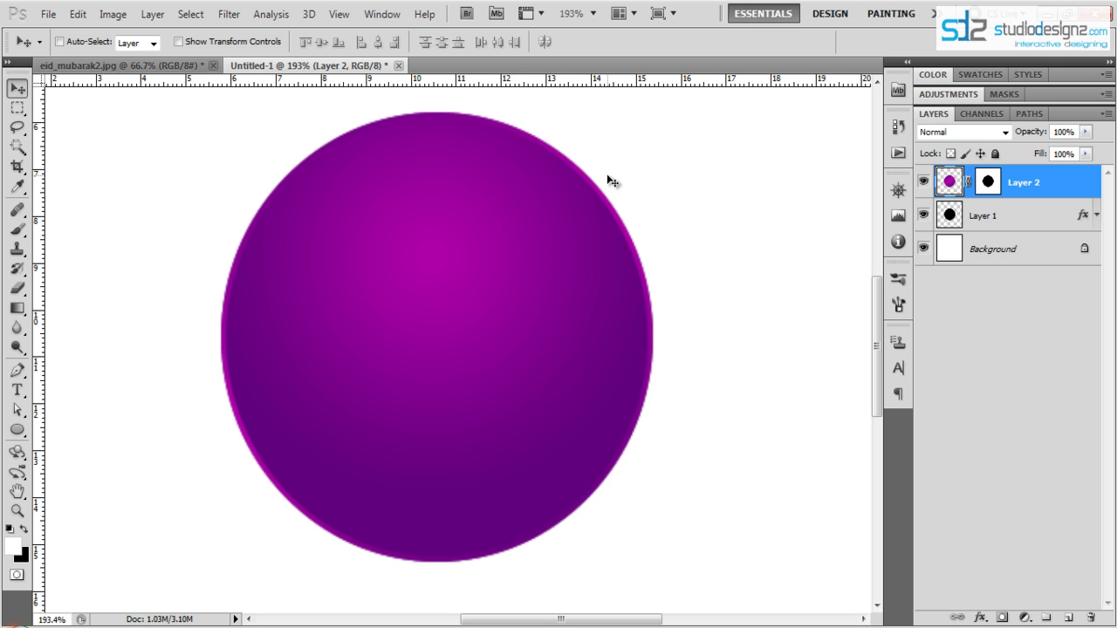
key(ctrl+t)
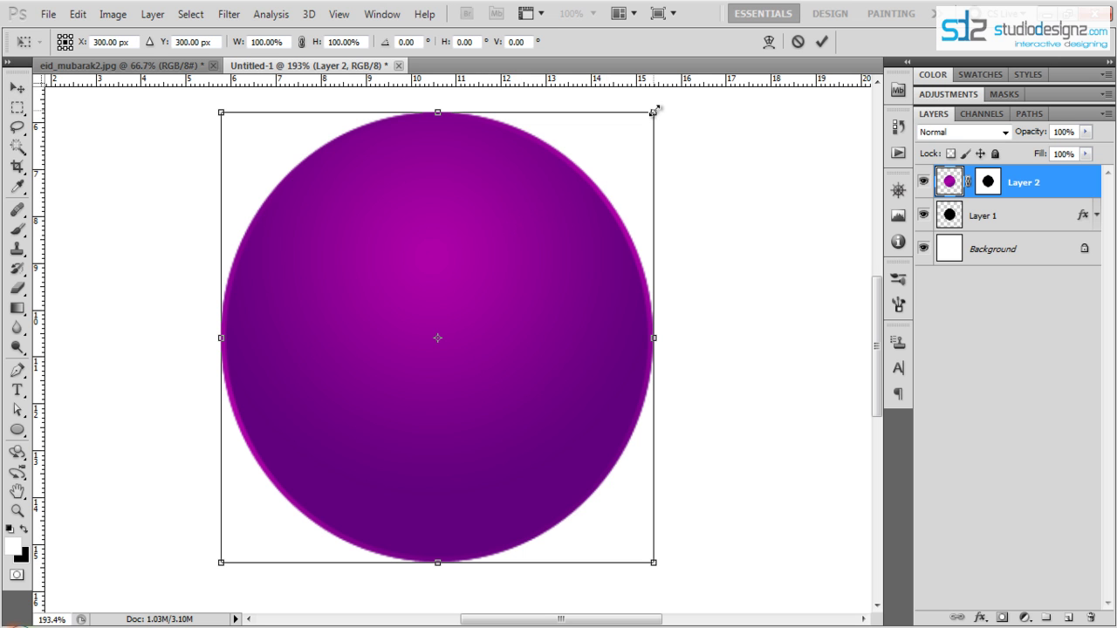
drag(654, 111, 649, 117)
key(Return)
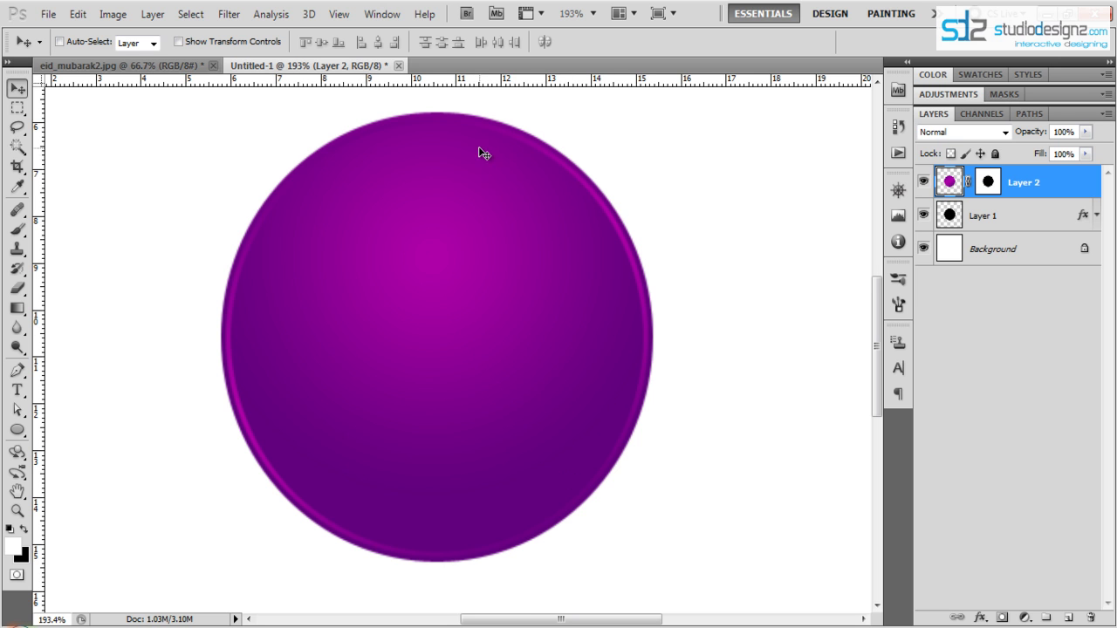
Step: Add a new layer above Layer 2 and set up a soft brush with 6 px size and 0% hardness
drag(509, 183, 524, 231)
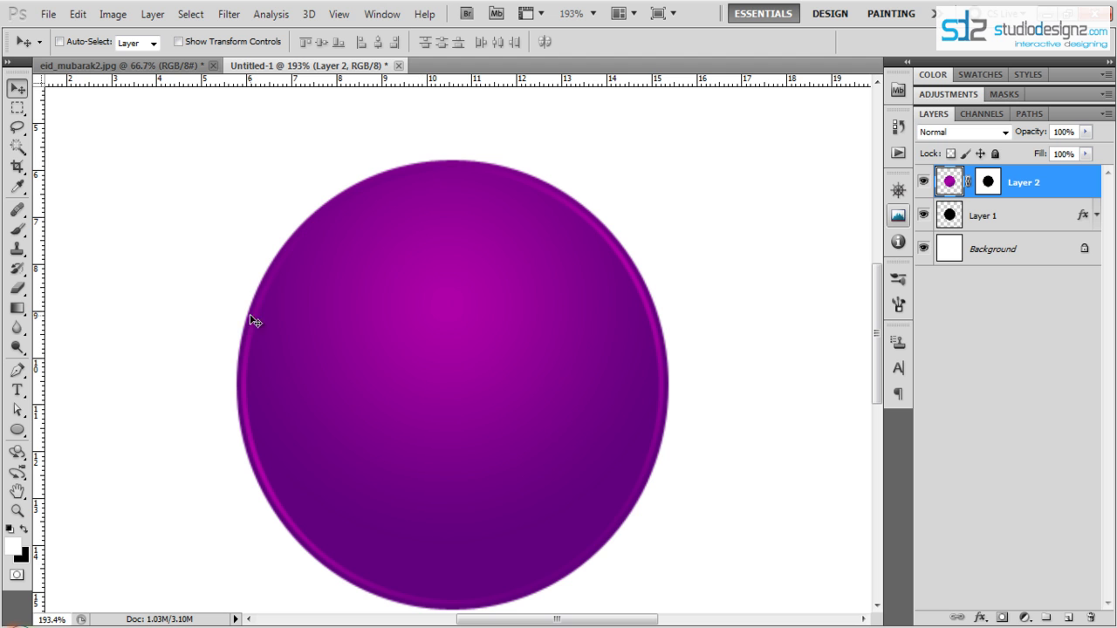
click(1069, 618)
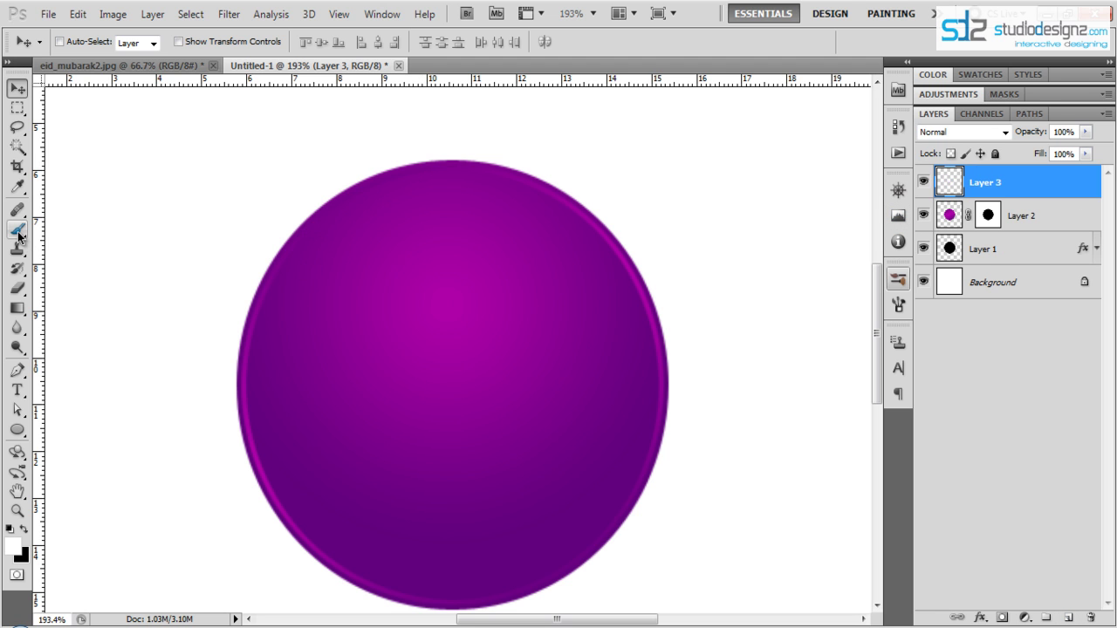
drag(19, 235, 78, 230)
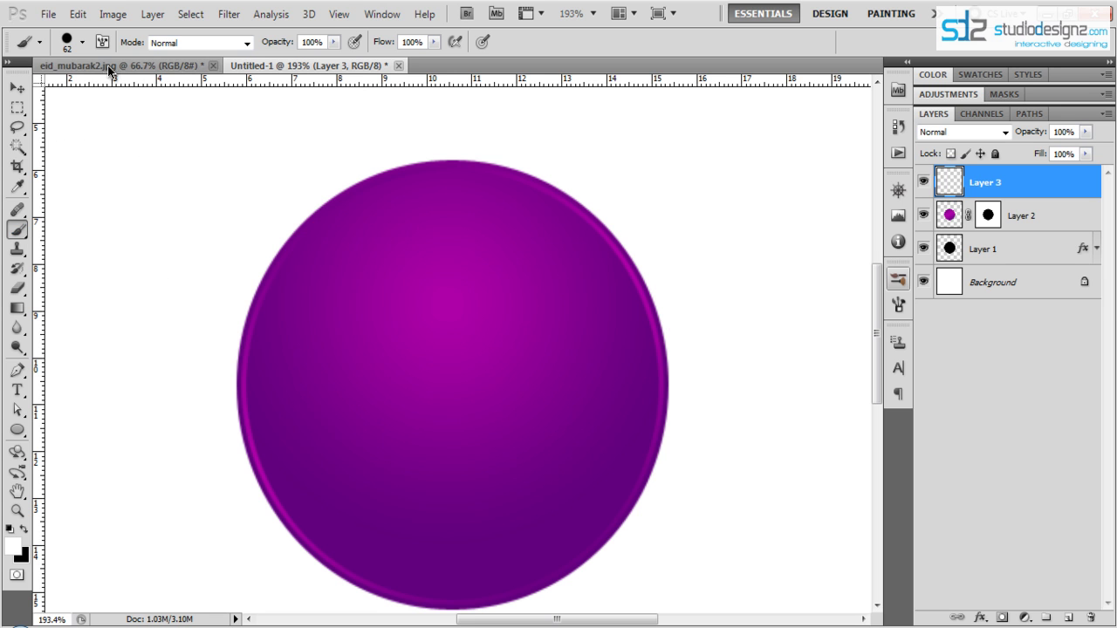
right_click(337, 265)
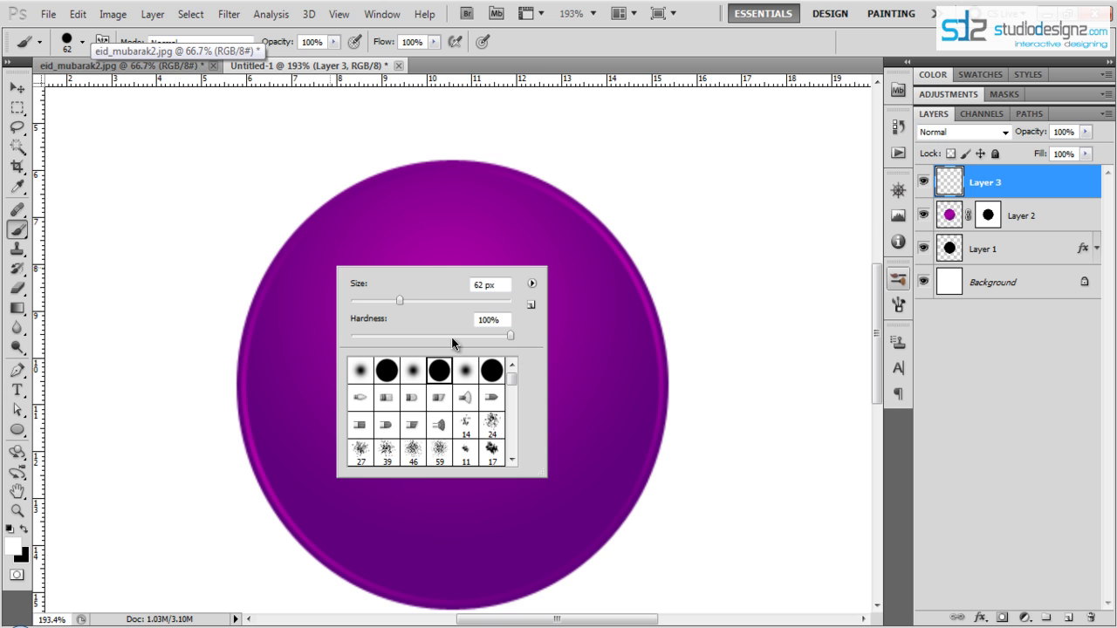
drag(505, 337, 489, 339)
drag(339, 329, 340, 330)
drag(394, 301, 354, 306)
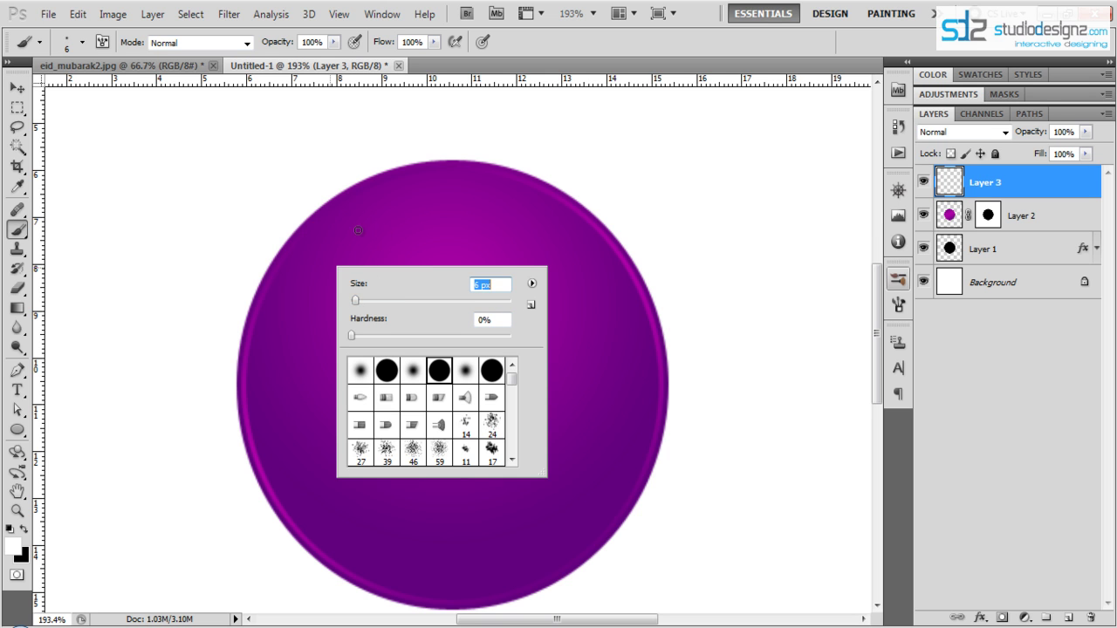
key(Return)
Step: Try a short brush stroke near the circle's upper left and undo it, keeping the brush settings
drag(357, 231, 382, 221)
key(ctrl+z)
right_click(397, 251)
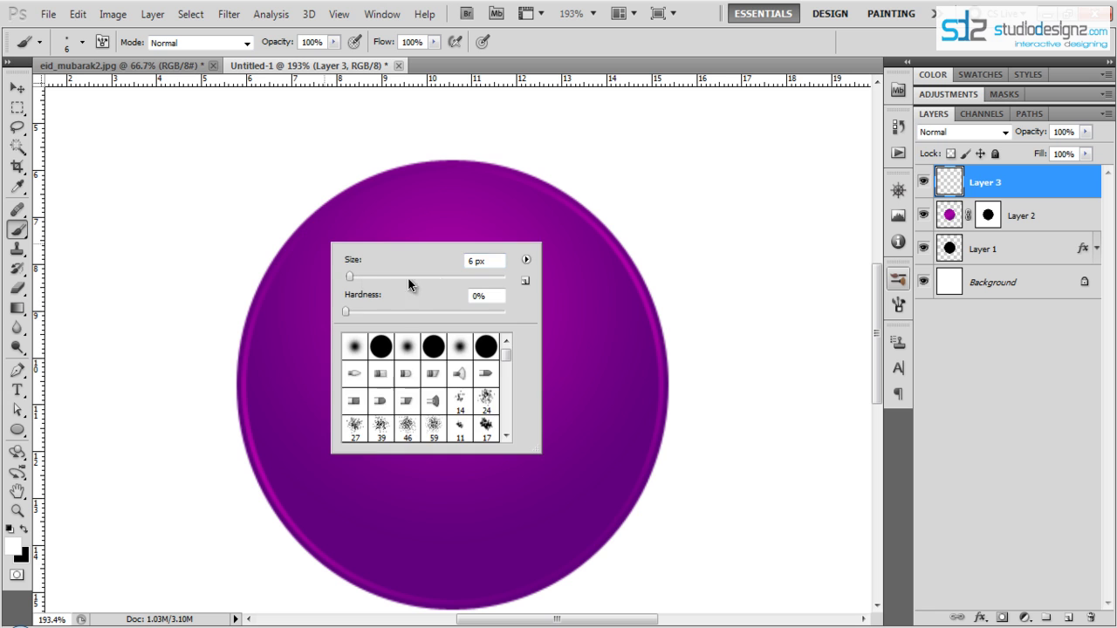
key(Return)
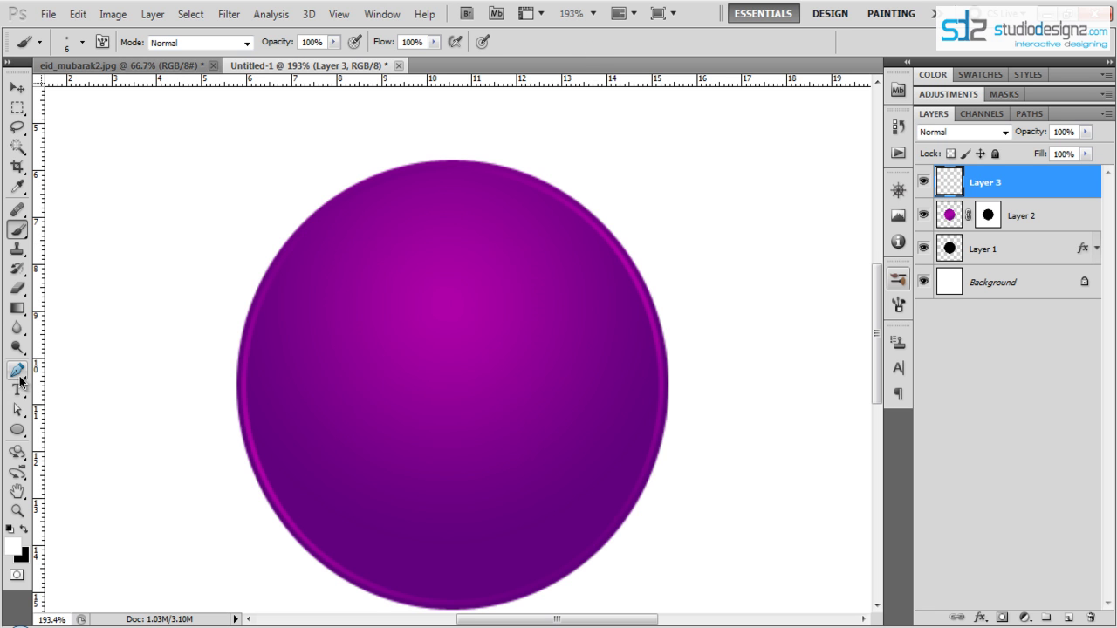
Step: Draw a curved two-point Pen path just inside the circle's upper edge, from its left side to right of the top
key(p)
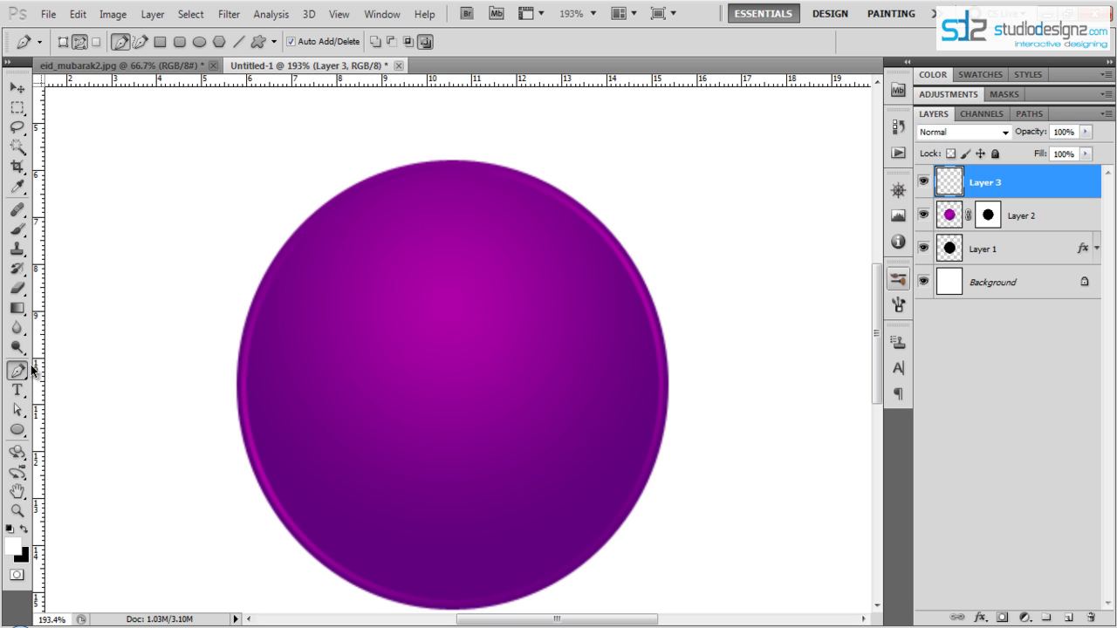
right_click(18, 371)
click(94, 375)
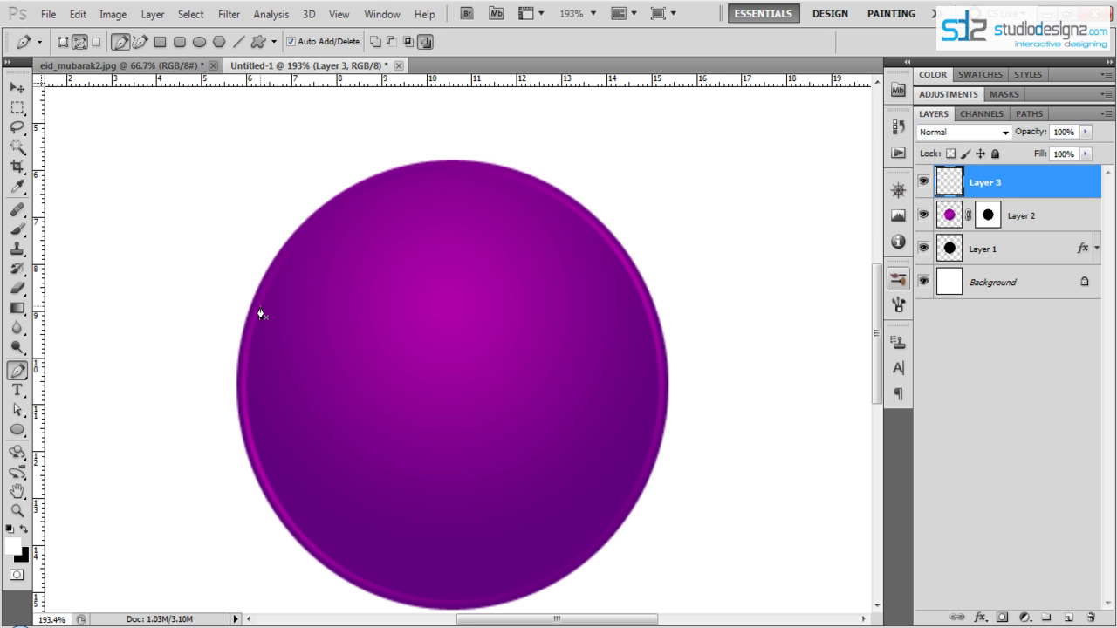
drag(261, 307, 288, 200)
drag(513, 177, 597, 216)
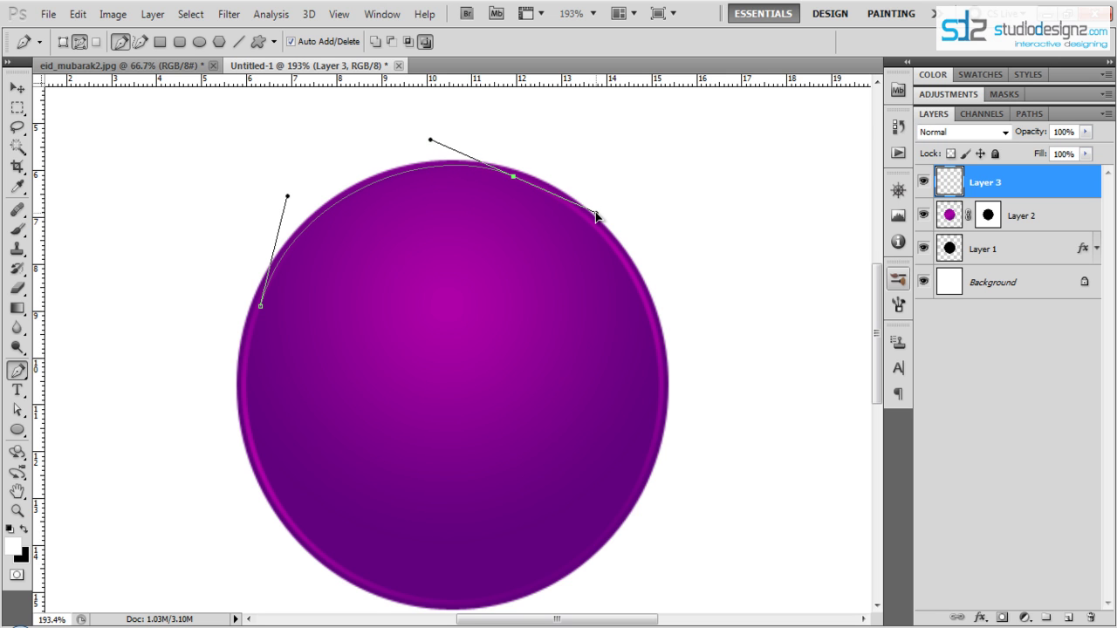
Step: Stroke the curved path in white using the Brush with Simulate Pressure enabled, and delete the path
right_click(443, 264)
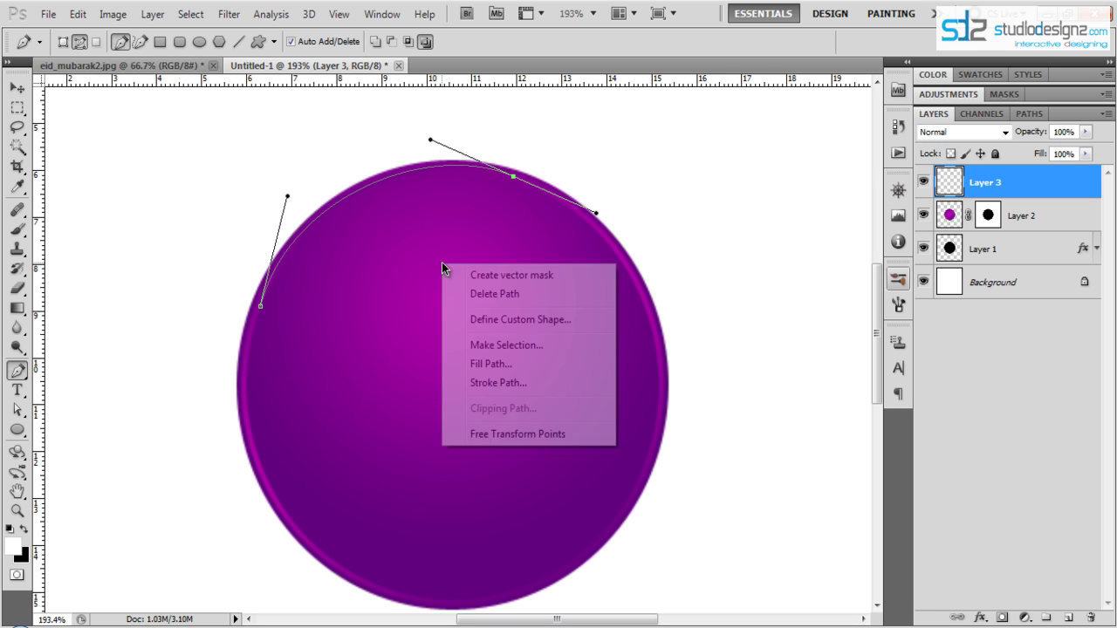
click(500, 389)
mouse_move(524, 185)
mouse_down()
mouse_move(552, 190)
mouse_move(585, 266)
mouse_up()
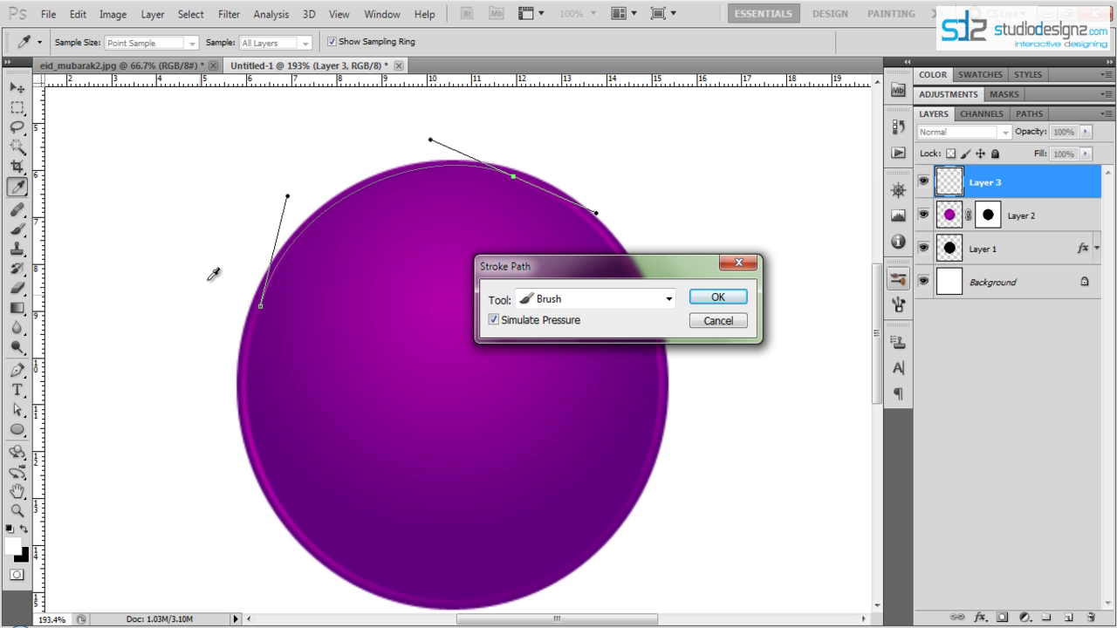
click(569, 301)
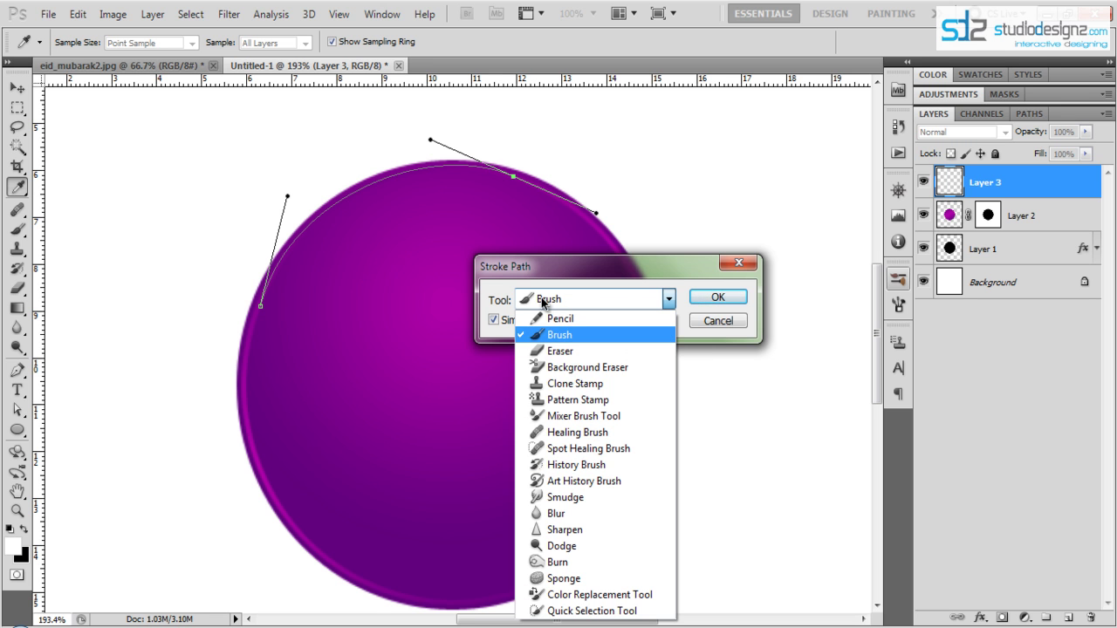
click(617, 342)
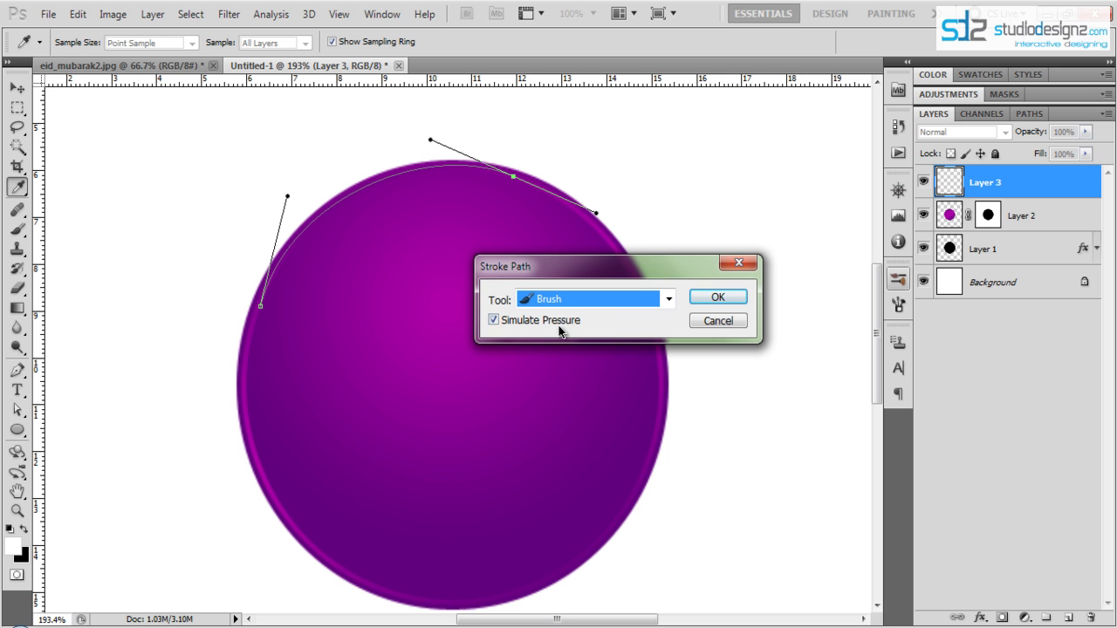
click(719, 298)
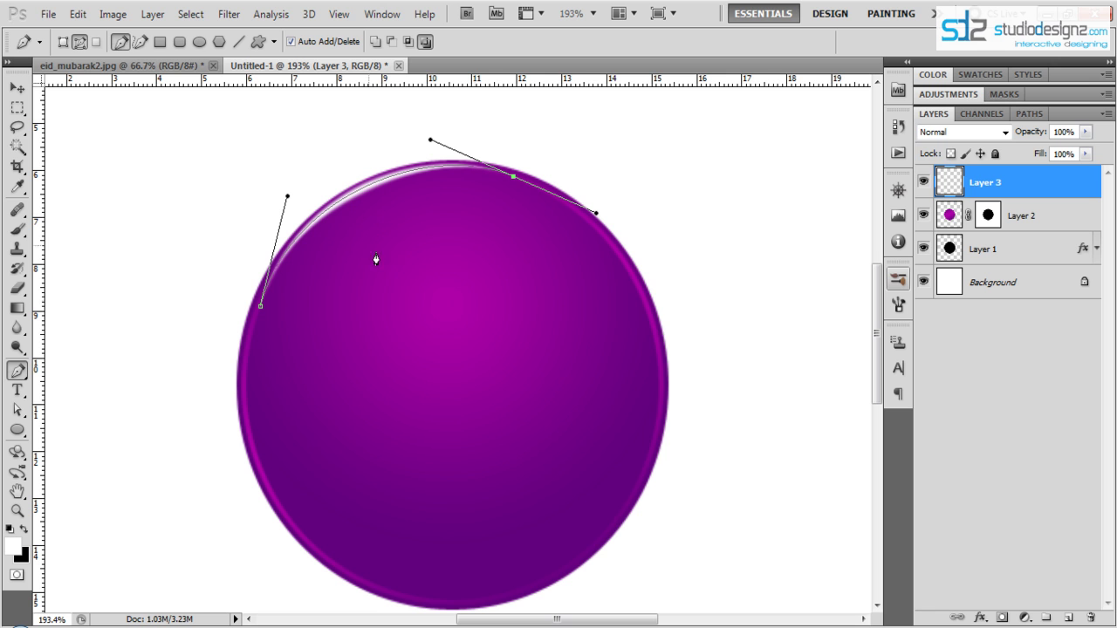
right_click(499, 272)
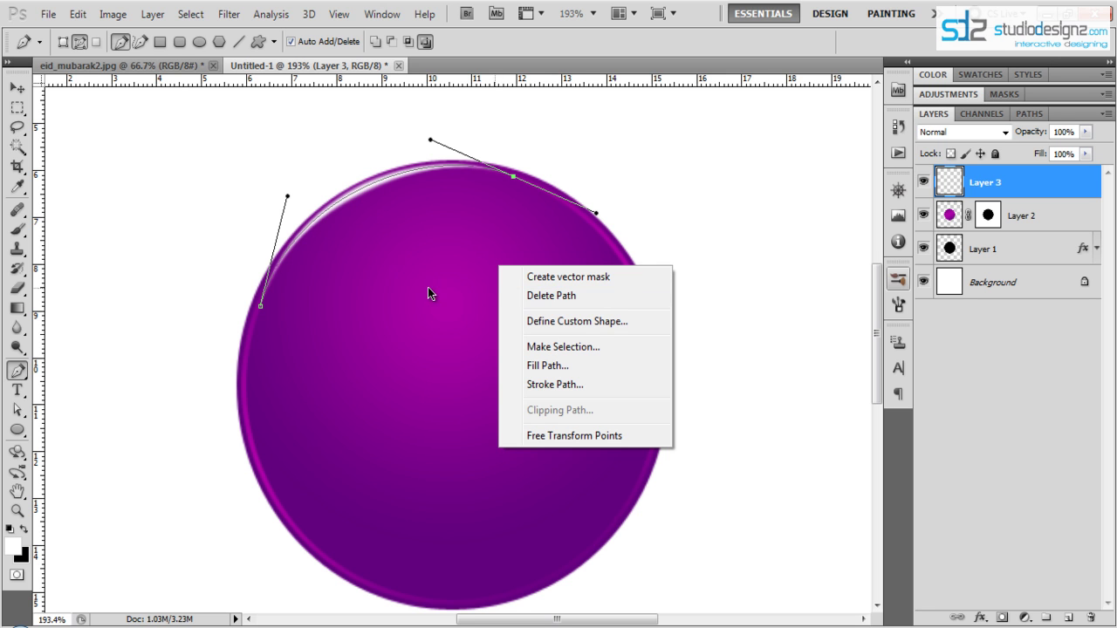
click(560, 297)
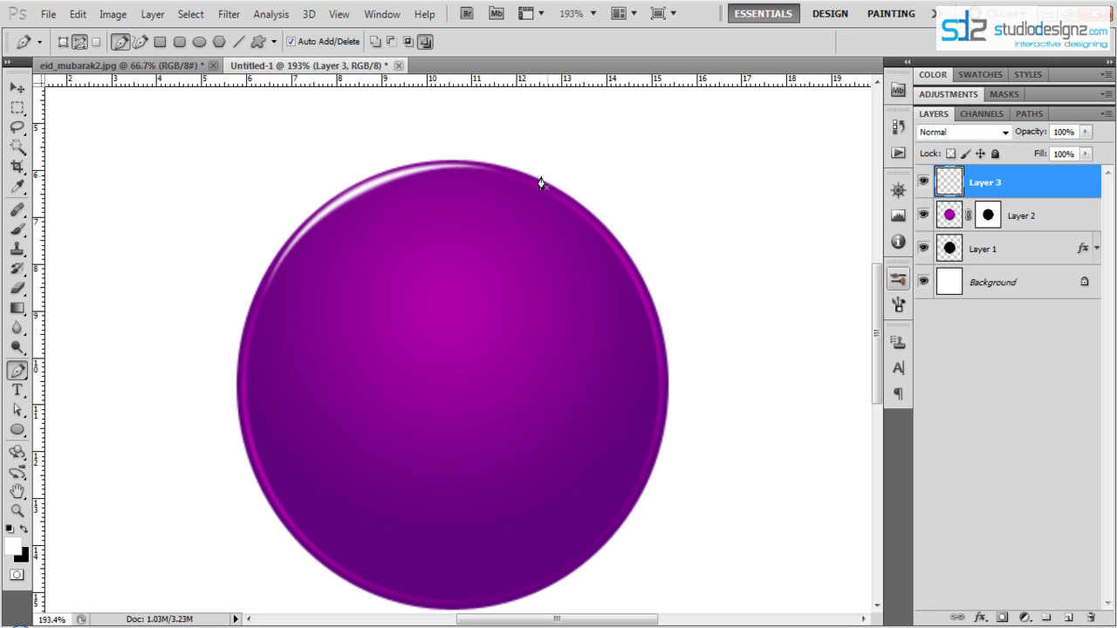
Step: Add an Outer Glow to Layer 3 and set its blend mode to Overlay
click(16, 88)
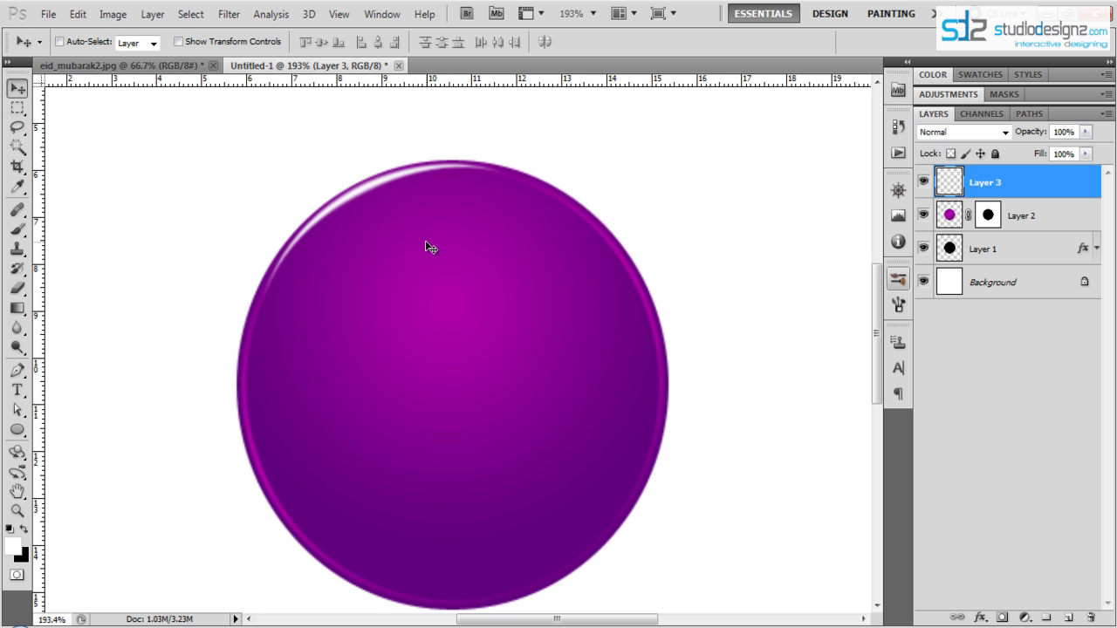
click(39, 619)
text(100)
key(Return)
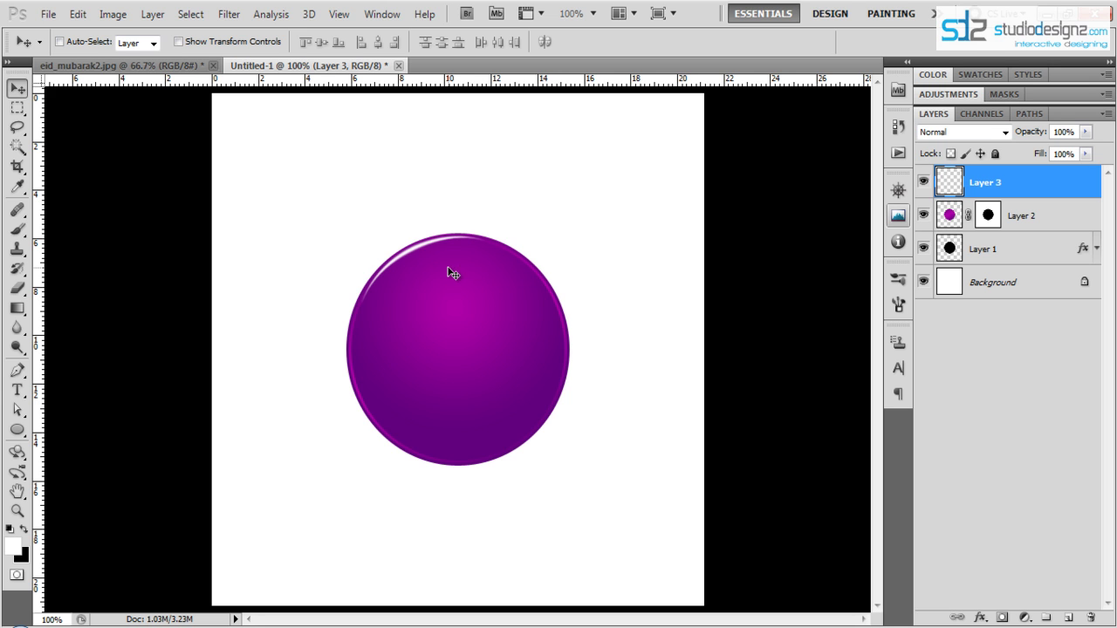
double_click(1071, 187)
drag(730, 218, 698, 186)
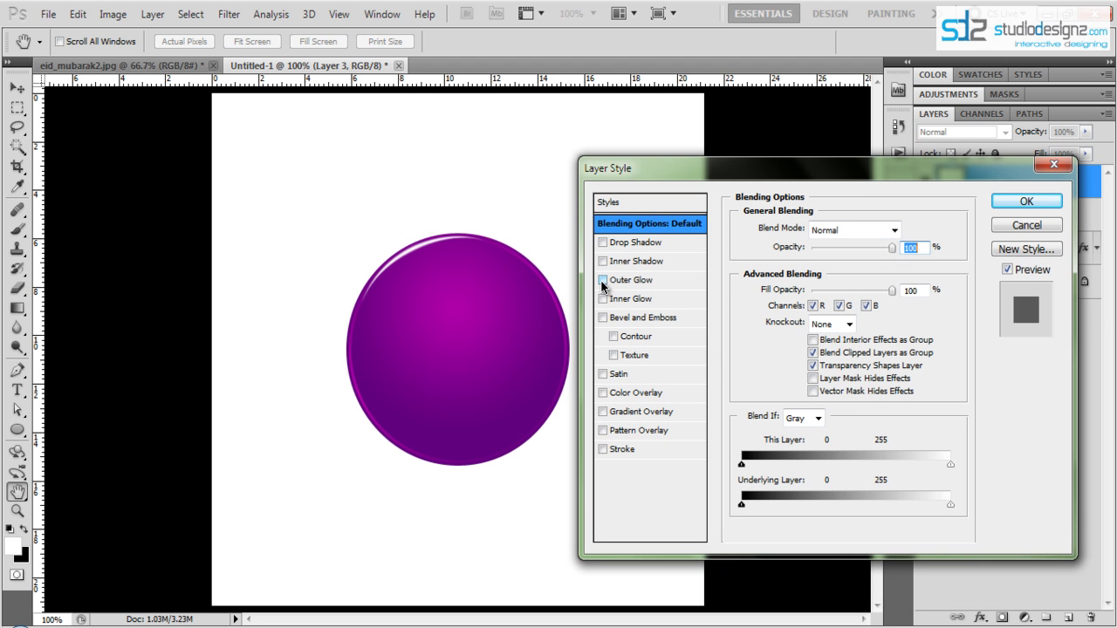
click(650, 279)
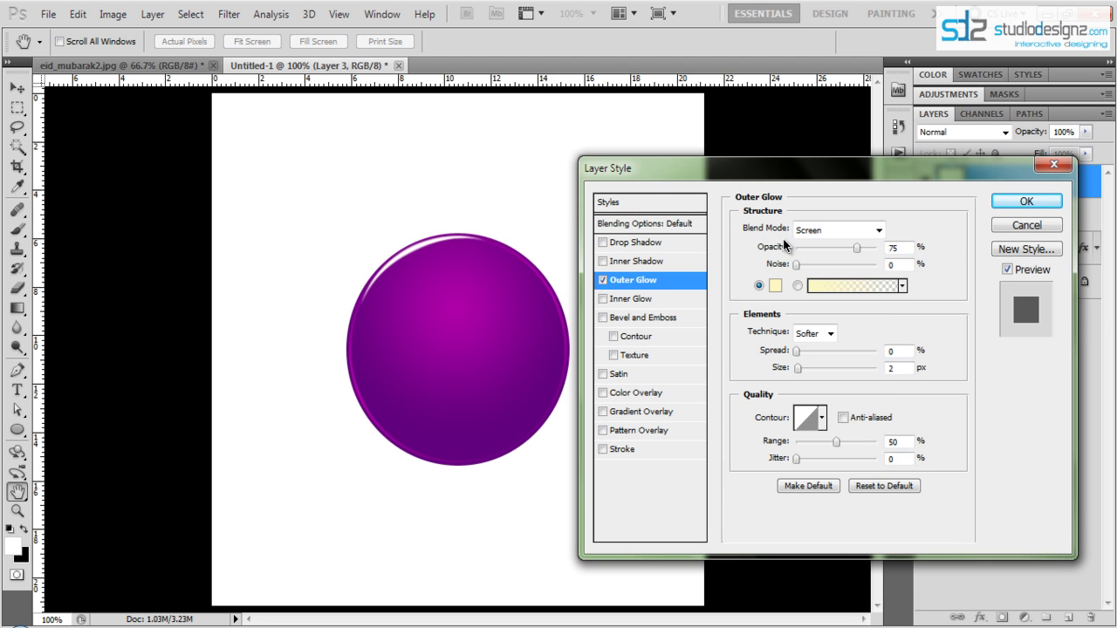
click(825, 232)
click(831, 214)
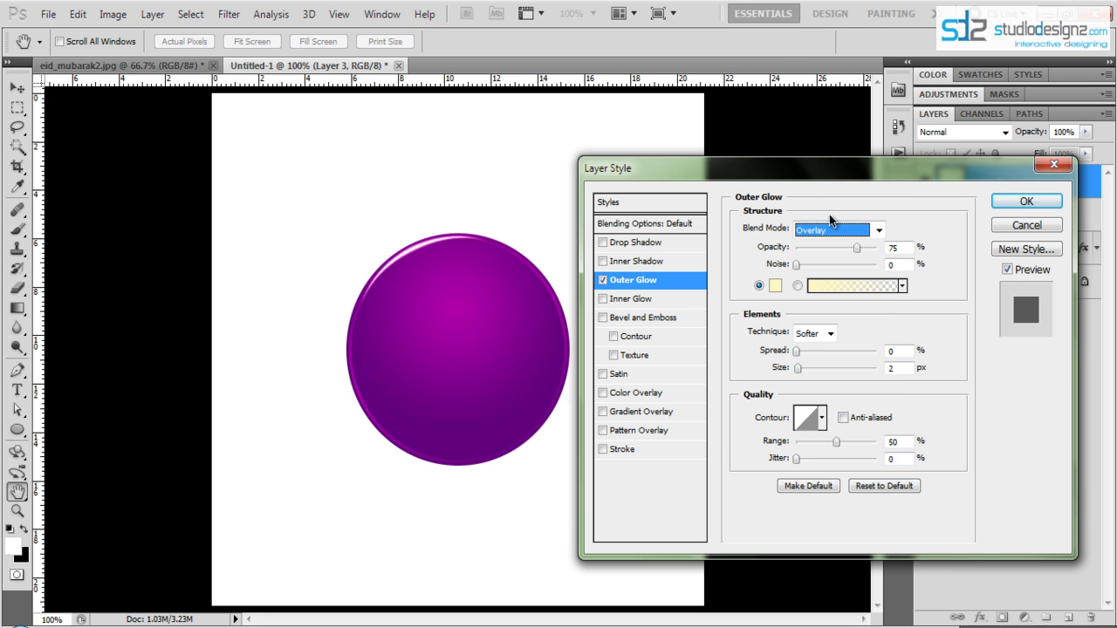
click(1108, 596)
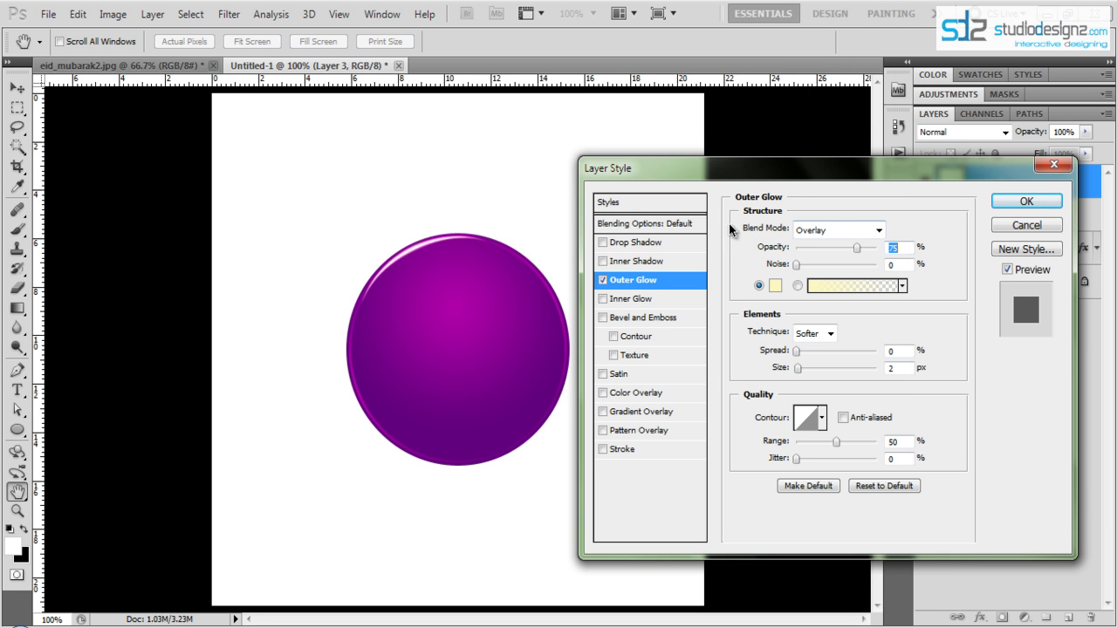
Step: Lower the Outer Glow's opacity, slightly increase its size, and apply the style to Layer 3 with its effects list collapsed
drag(887, 167, 868, 162)
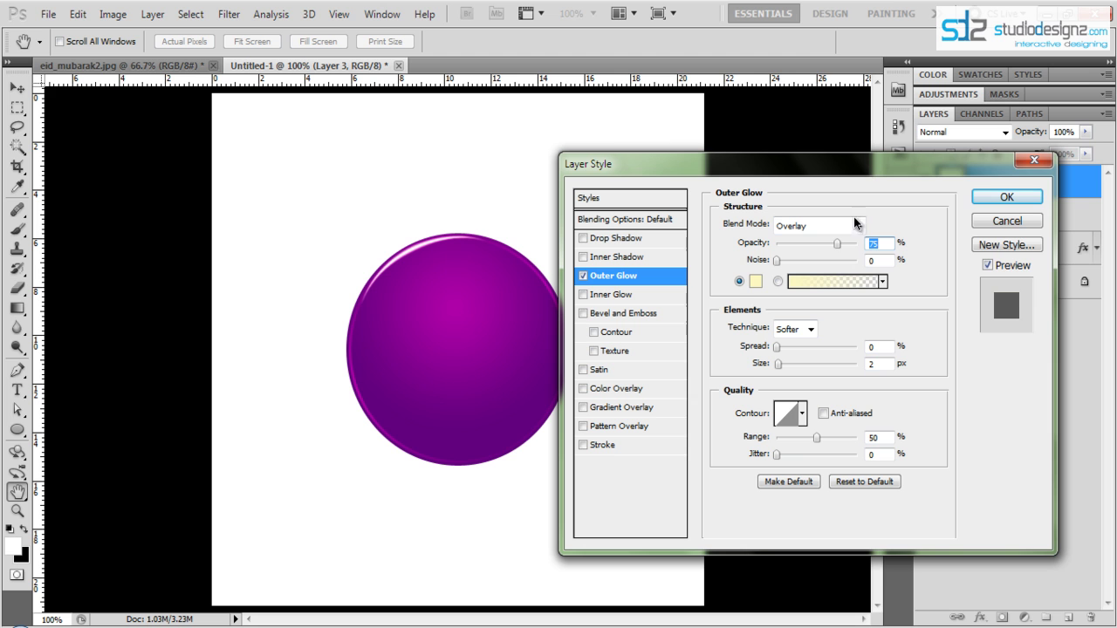
drag(837, 249, 815, 248)
mouse_move(777, 364)
mouse_down()
mouse_move(789, 364)
mouse_move(780, 367)
mouse_up()
mouse_move(818, 249)
mouse_down()
mouse_move(835, 251)
mouse_move(821, 251)
mouse_up()
click(1005, 197)
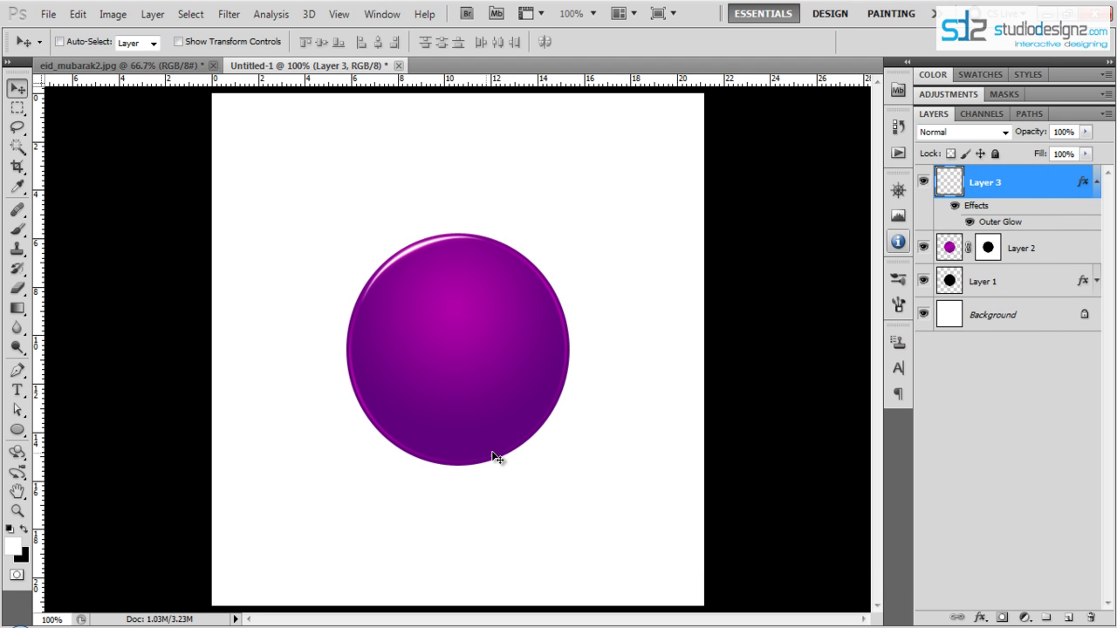
click(1096, 182)
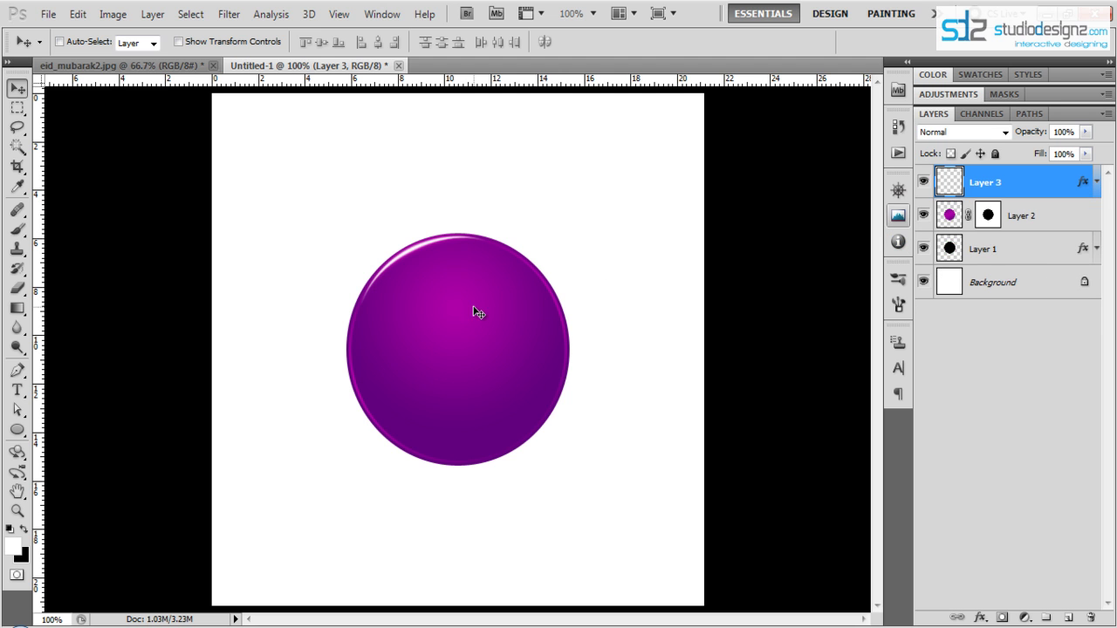
Step: Duplicate Layer 3, then rotate and shrink the highlight copy to sit along the circle's lower-right edge
key(ctrl+j)
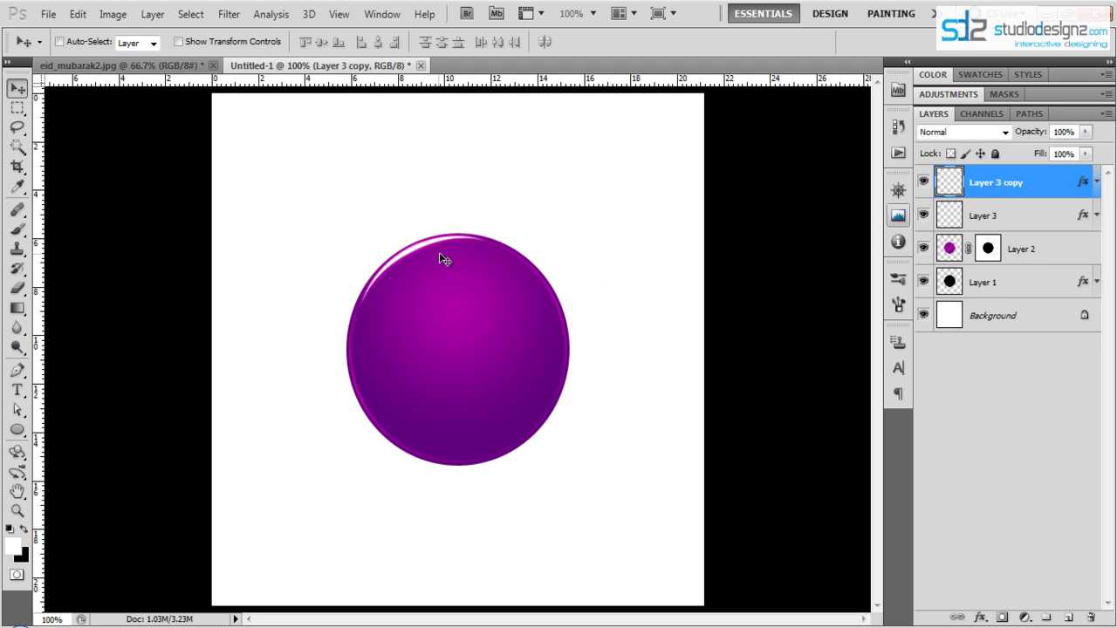
drag(430, 270, 443, 307)
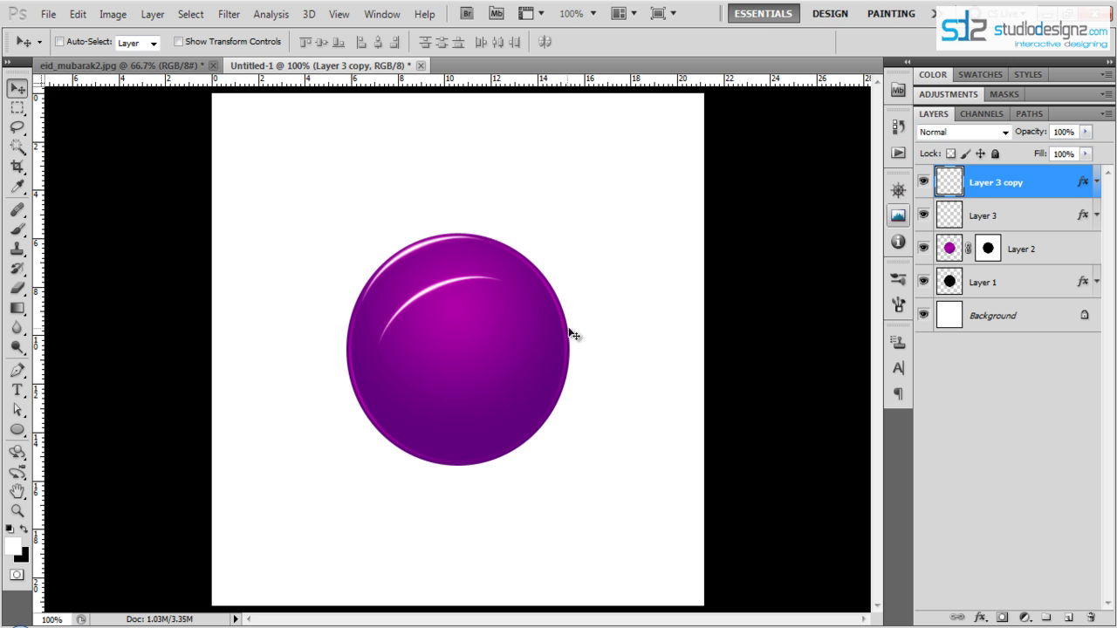
key(ctrl+t)
drag(546, 259, 296, 399)
drag(514, 267, 516, 451)
key(Return)
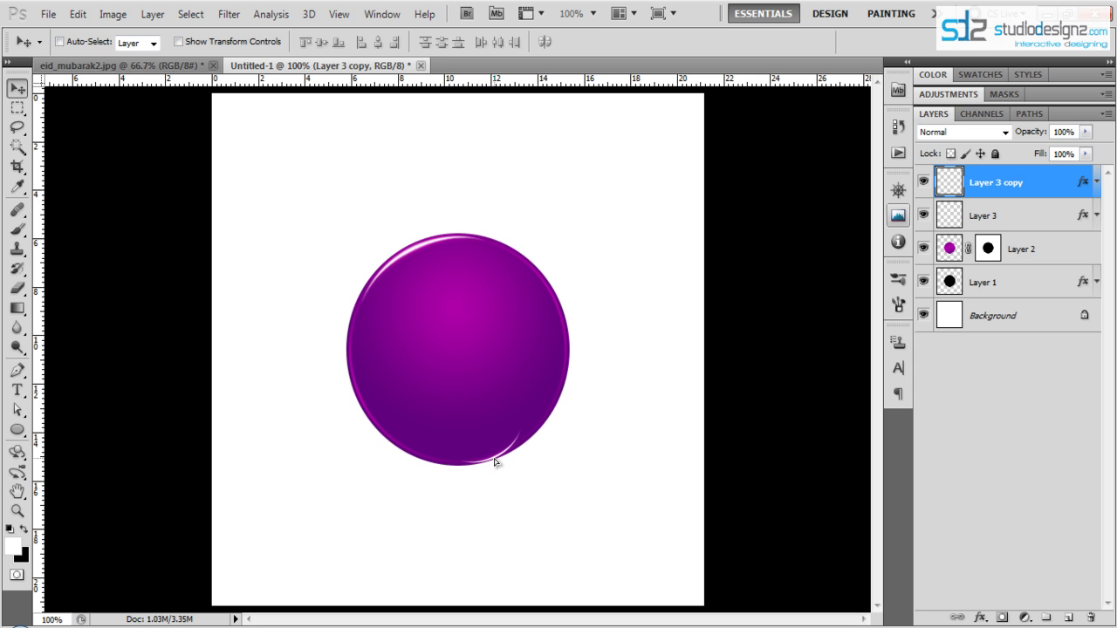
Step: Skew the lower-right highlight copy by its corners until it follows the curve of the circle's edge
key(z)
click(395, 554)
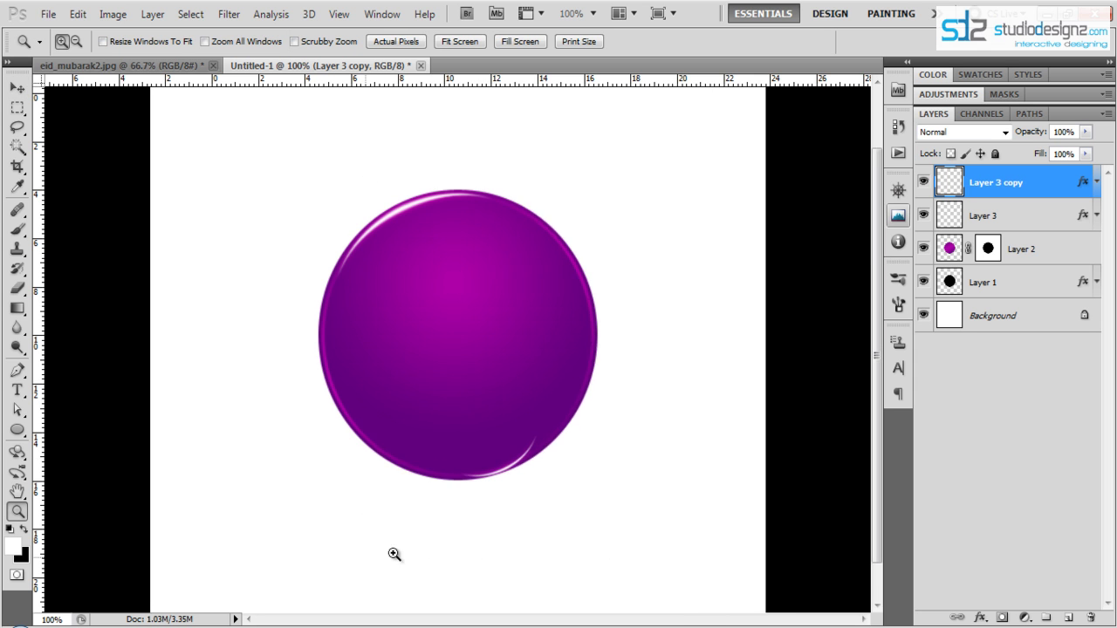
key(ctrl+plus)
key(ctrl+plus)
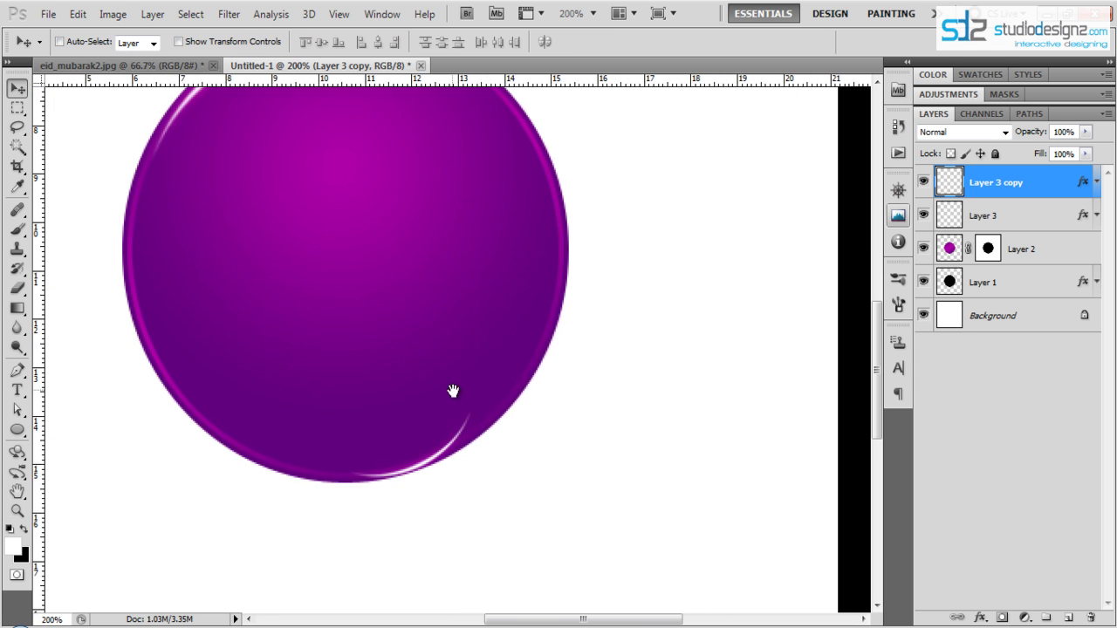
drag(453, 390, 454, 428)
key(ctrl+t)
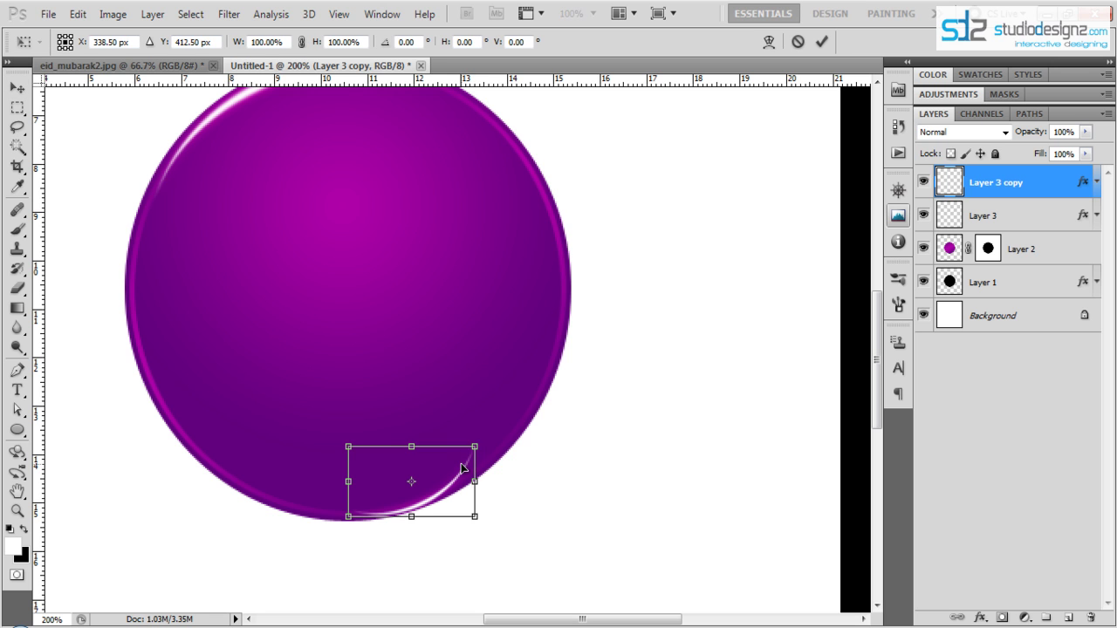
right_click(461, 469)
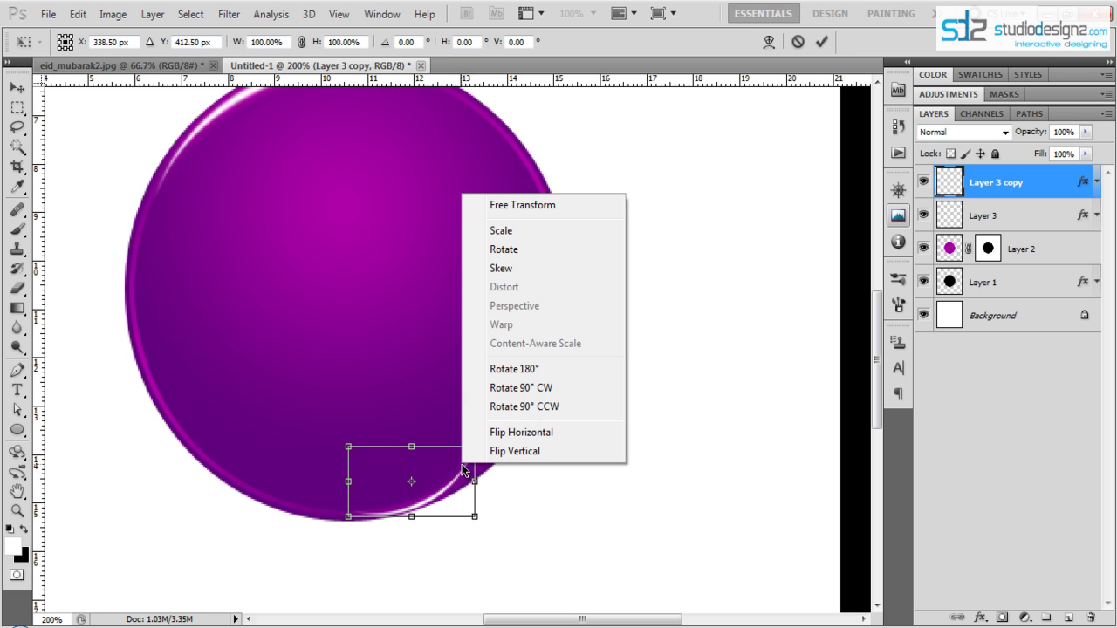
click(504, 268)
drag(475, 448, 497, 449)
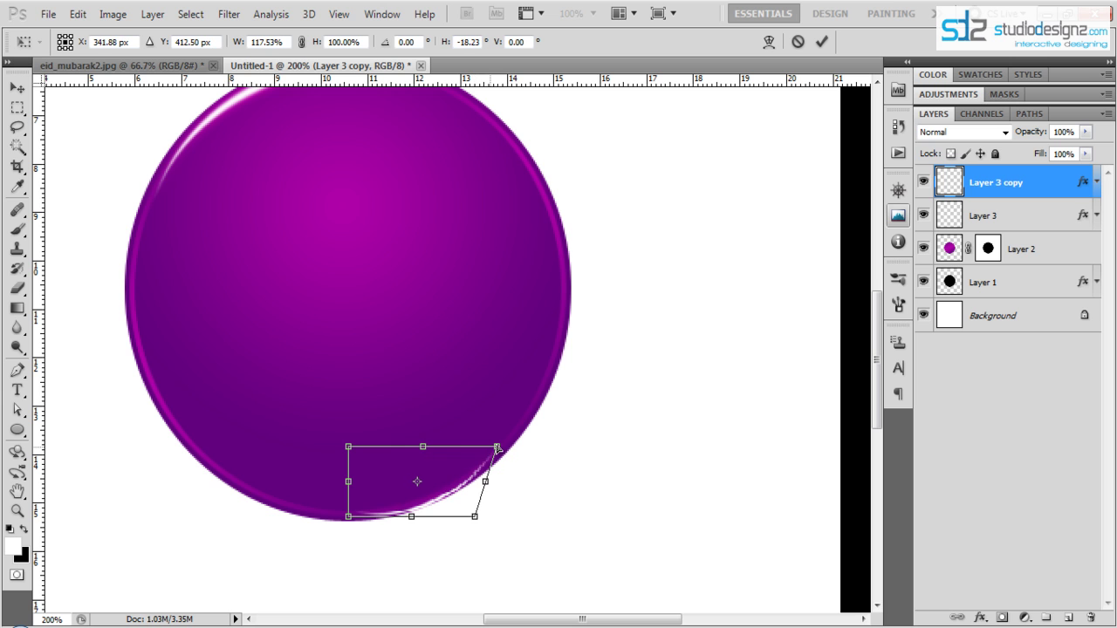
drag(348, 517, 337, 530)
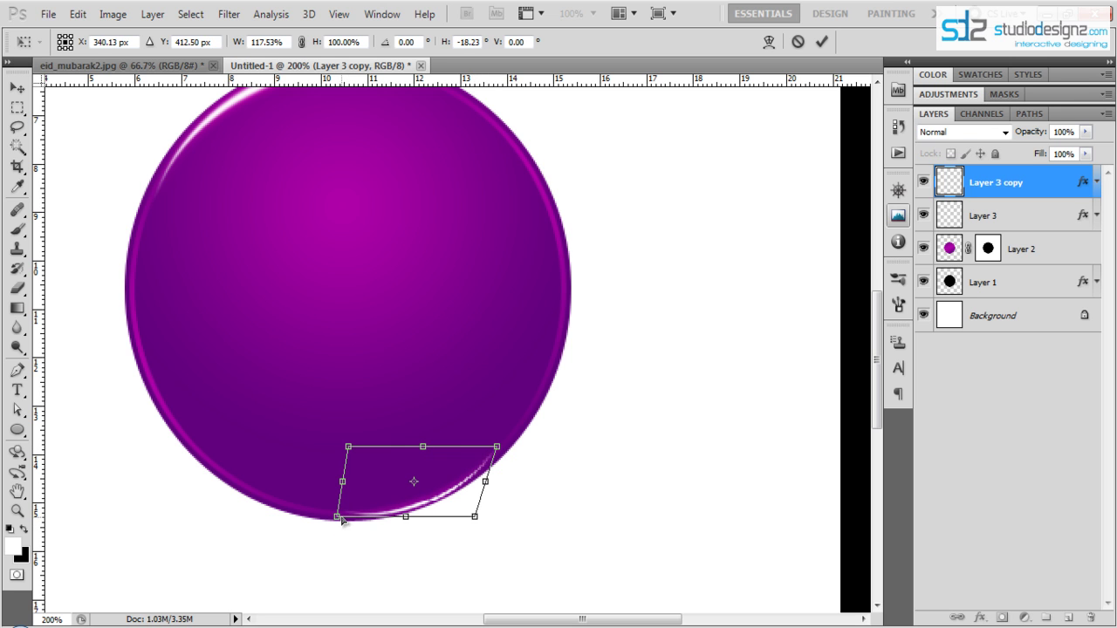
drag(345, 453, 348, 461)
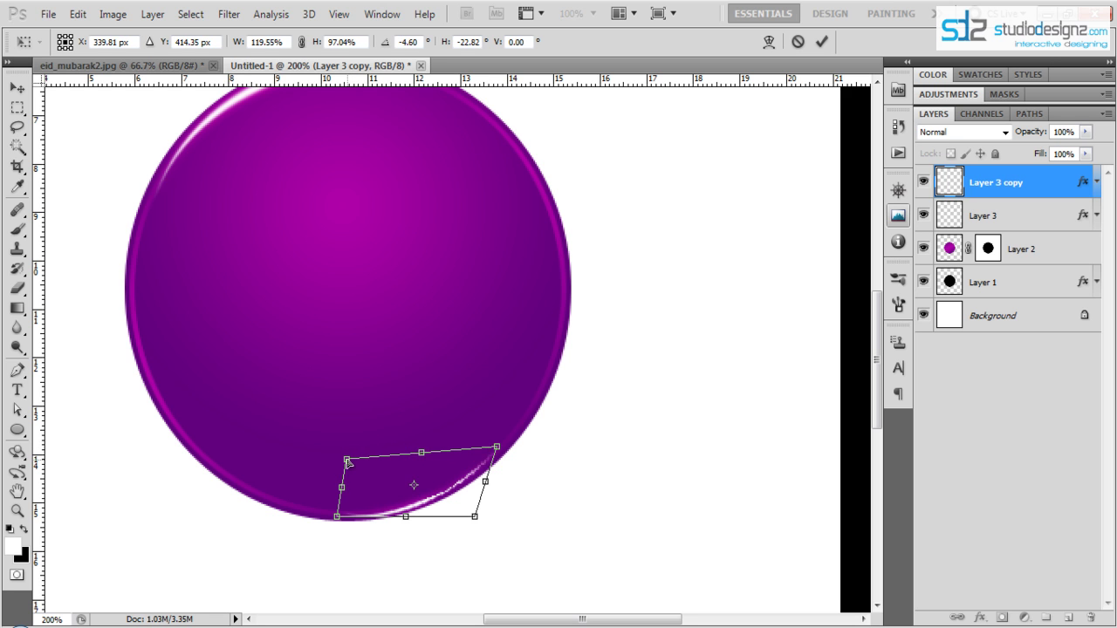
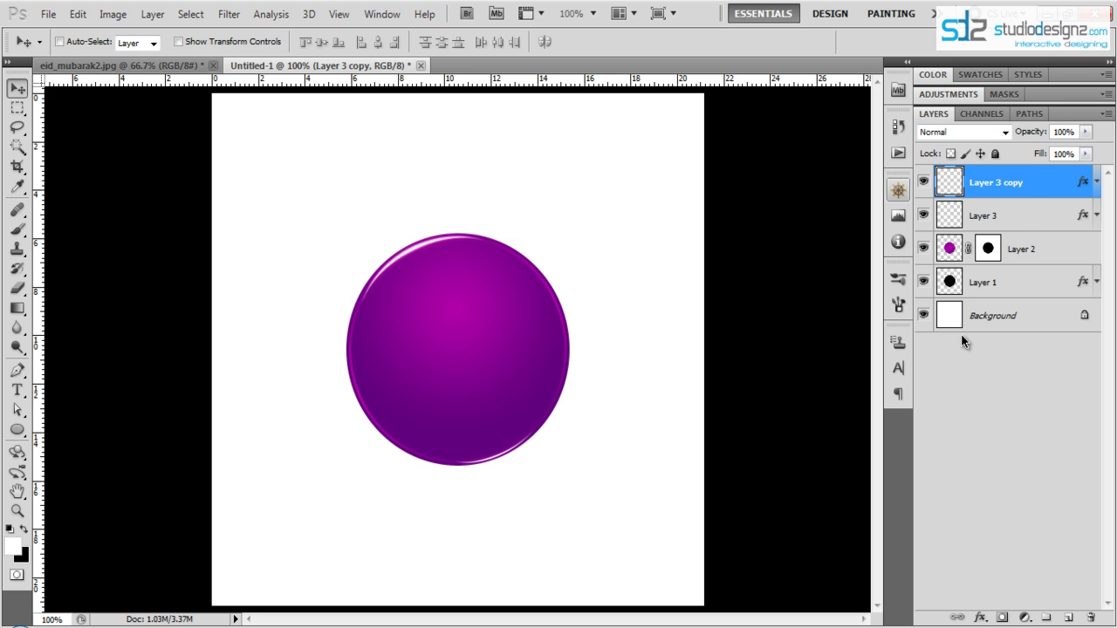
Step: Load the circle outline of Layer 1 as a selection and add a new layer above Layer 3 copy
ctrl+click(953, 286)
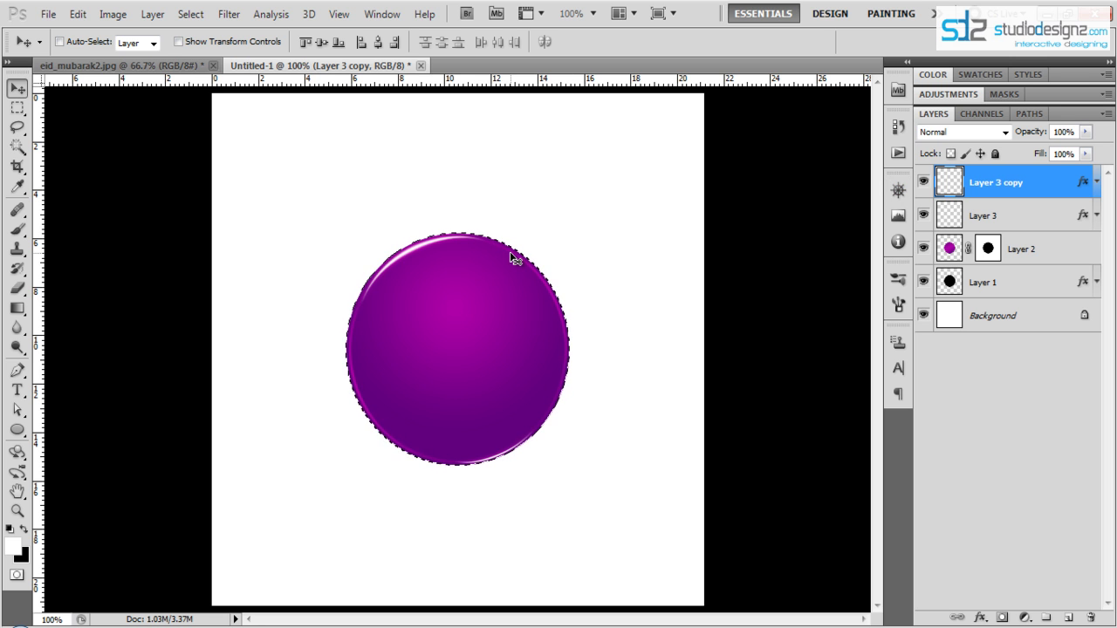
click(1106, 596)
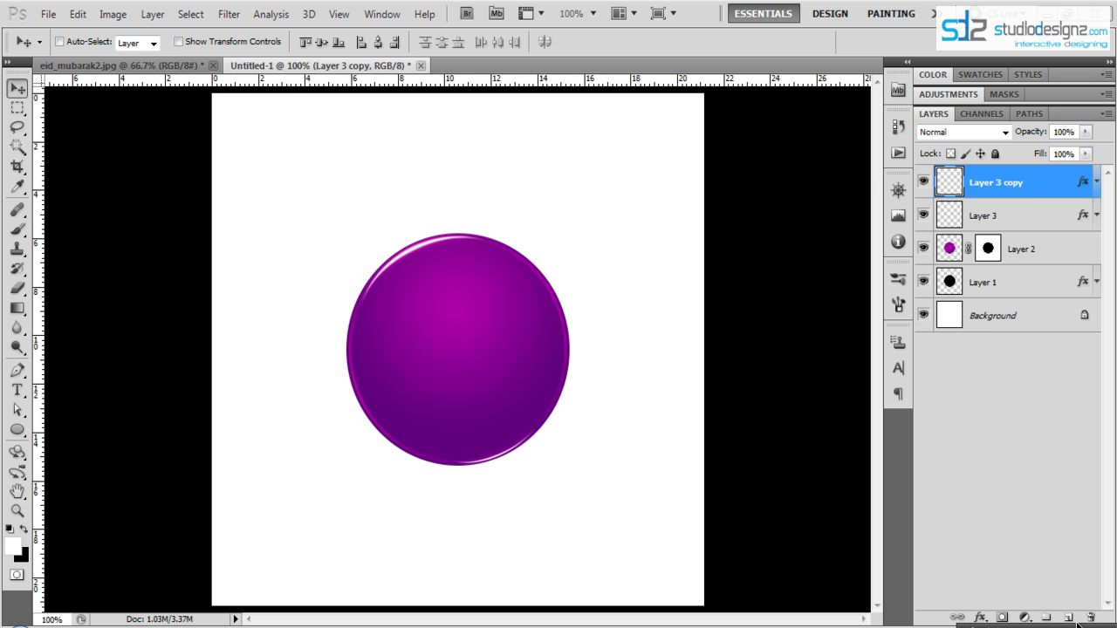
click(1068, 617)
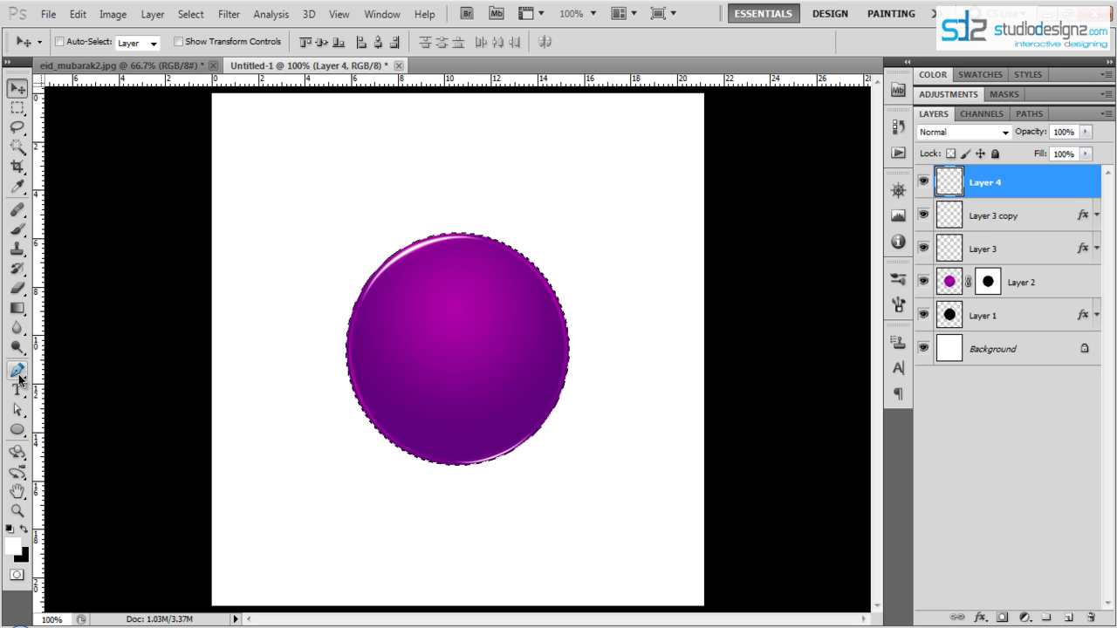
Step: Draw a closed Pen path around the circle's lower part, with its upper edge curving across the circle and rising to the right
drag(17, 370, 82, 381)
click(81, 377)
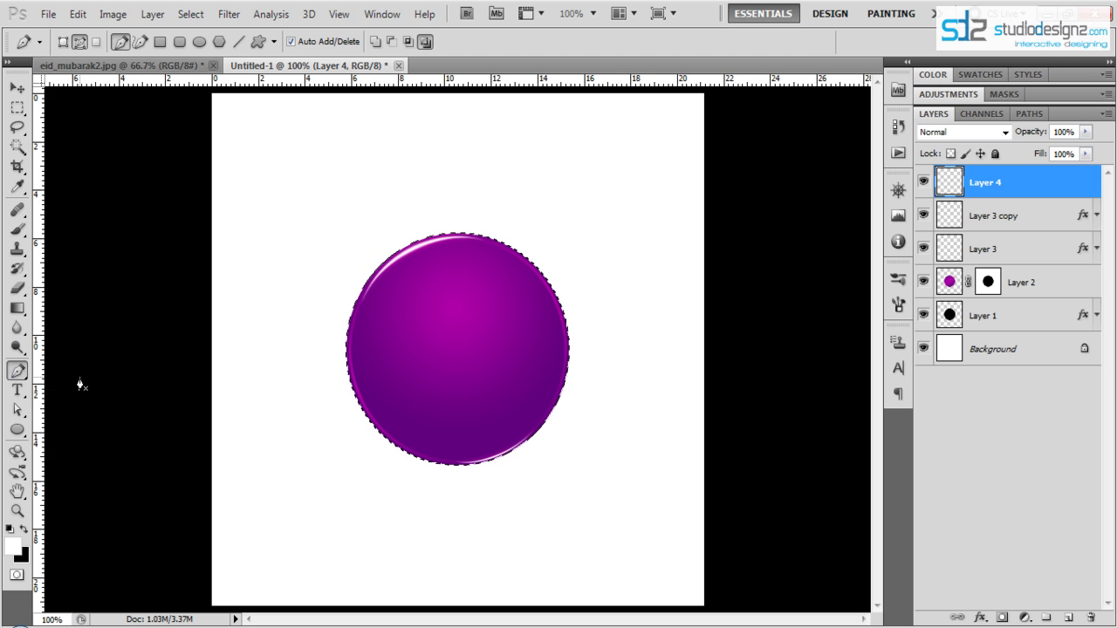
key(ctrl+d)
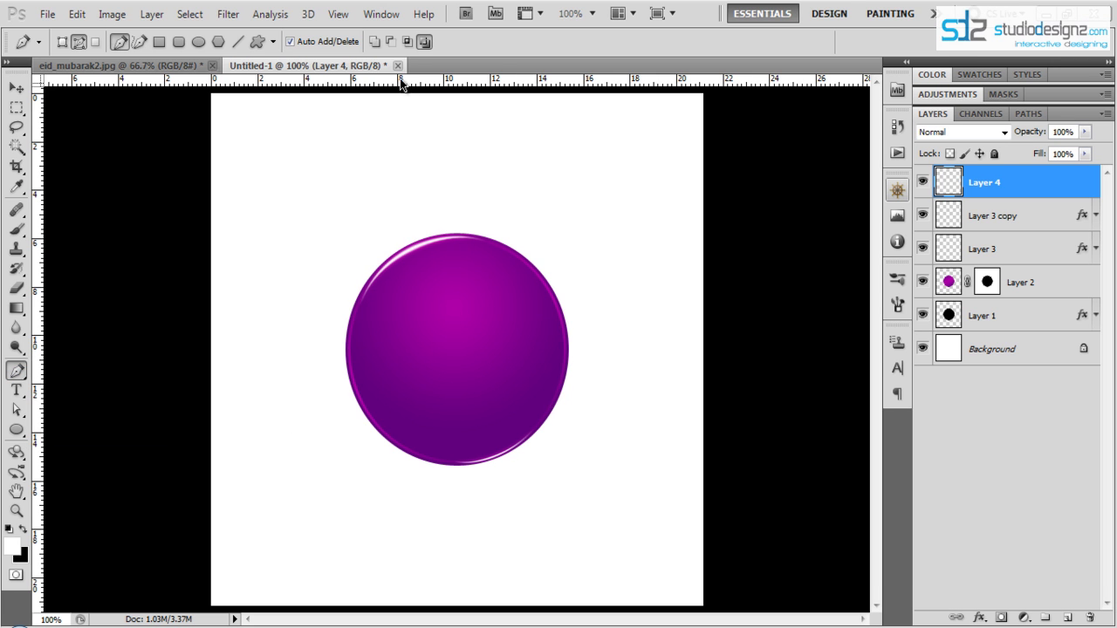
key(ctrl+shift+d)
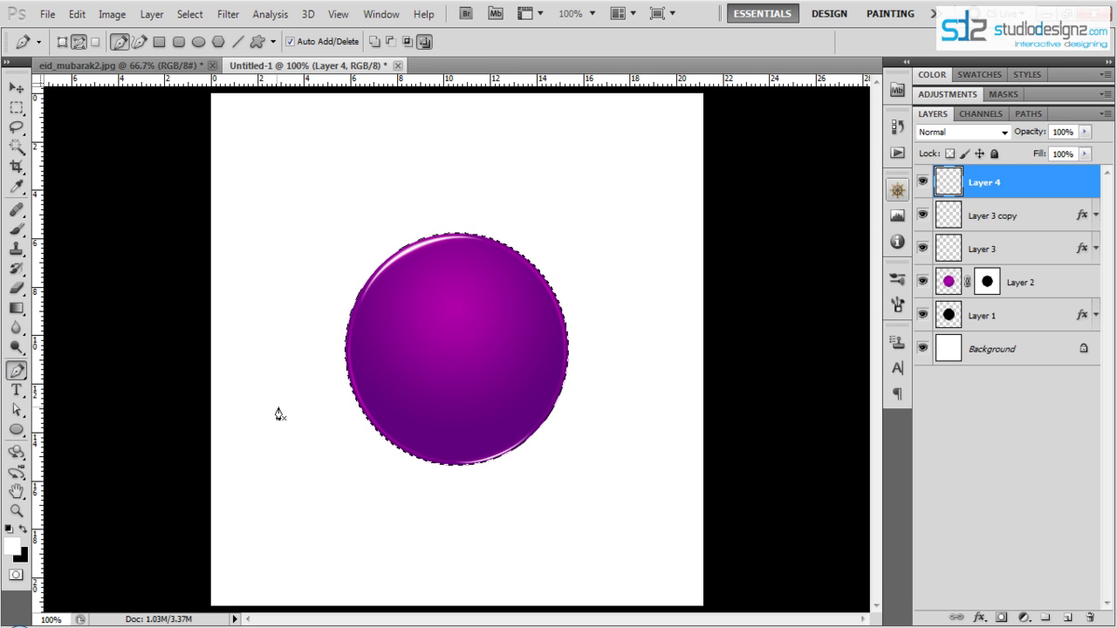
click(312, 338)
drag(573, 258, 673, 142)
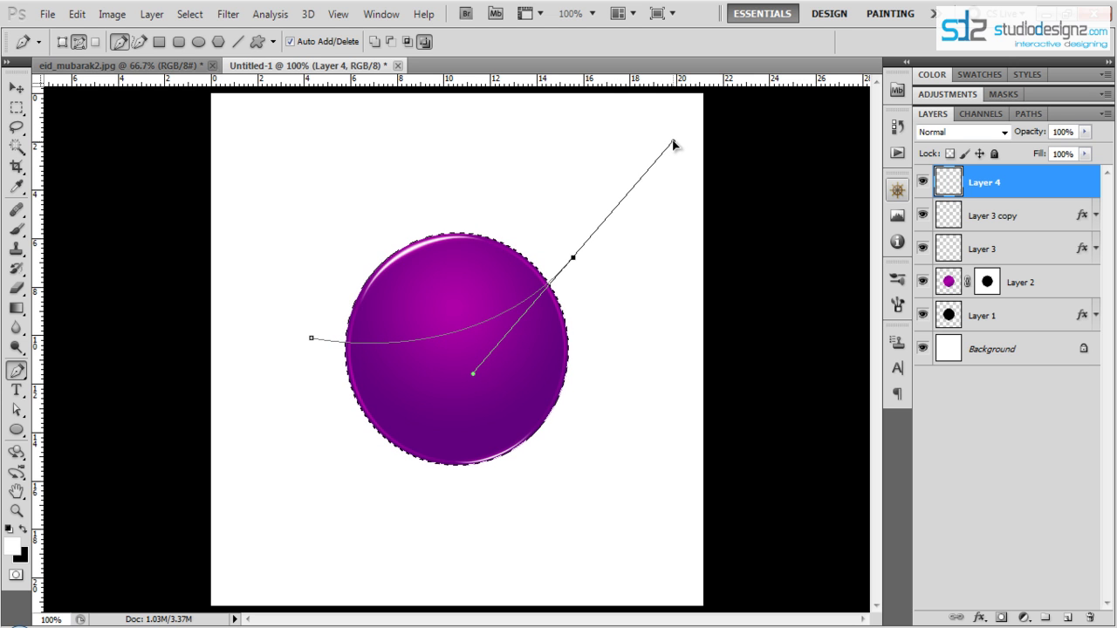
alt+click(572, 257)
click(616, 471)
click(446, 523)
click(288, 433)
click(312, 339)
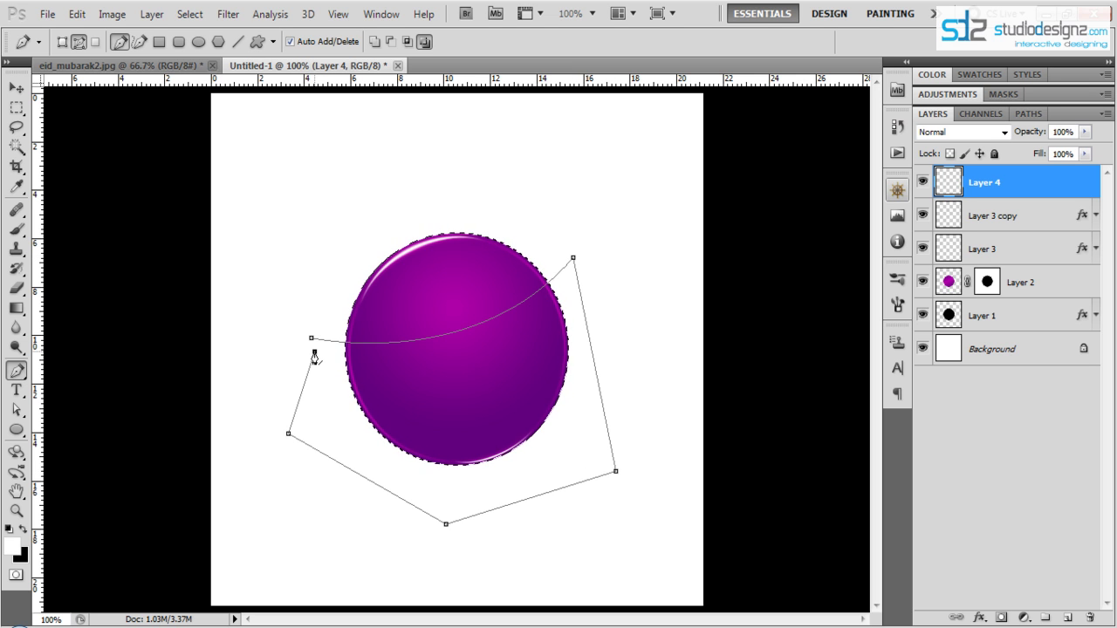
ctrl+click(356, 378)
Step: Subtract the path area from the circular selection, leaving only the circle's upper part selected
right_click(549, 376)
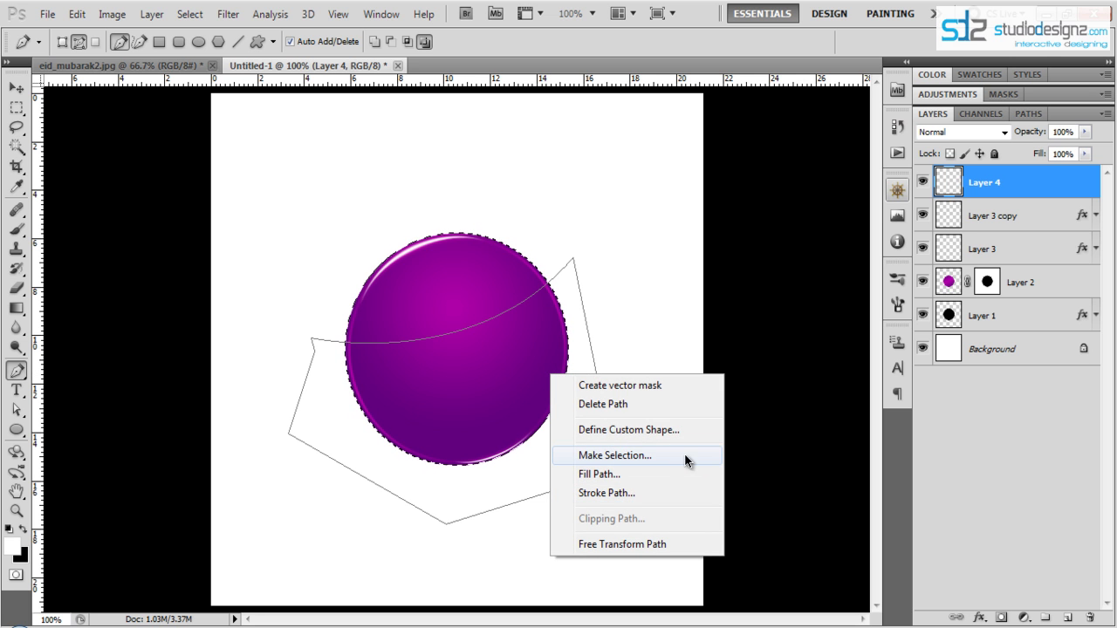
click(621, 456)
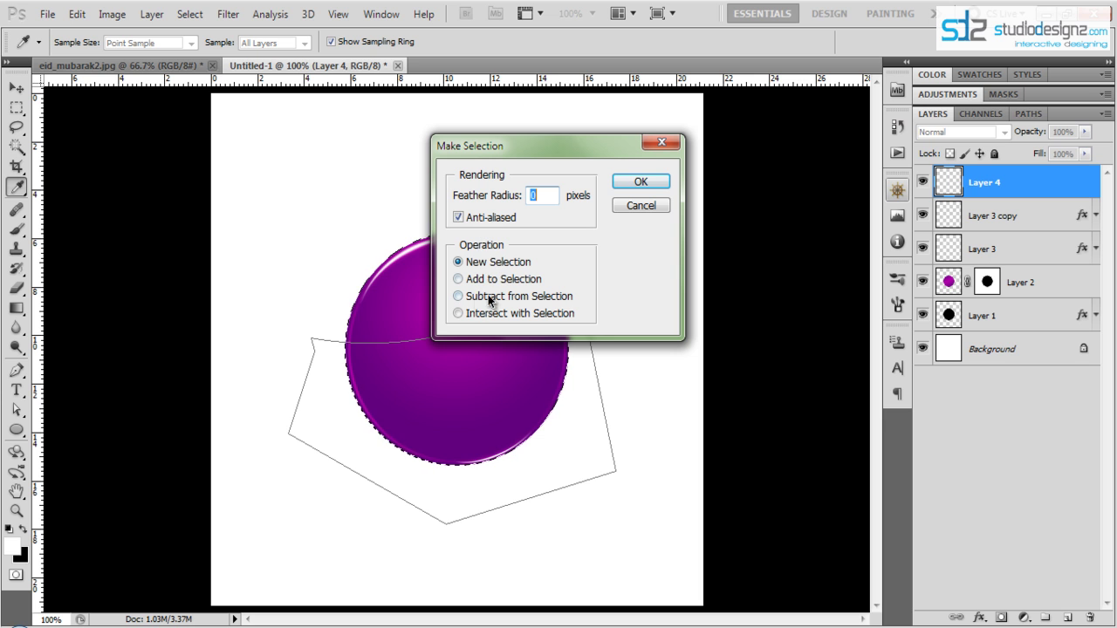
drag(469, 298, 532, 303)
double_click(542, 195)
click(642, 184)
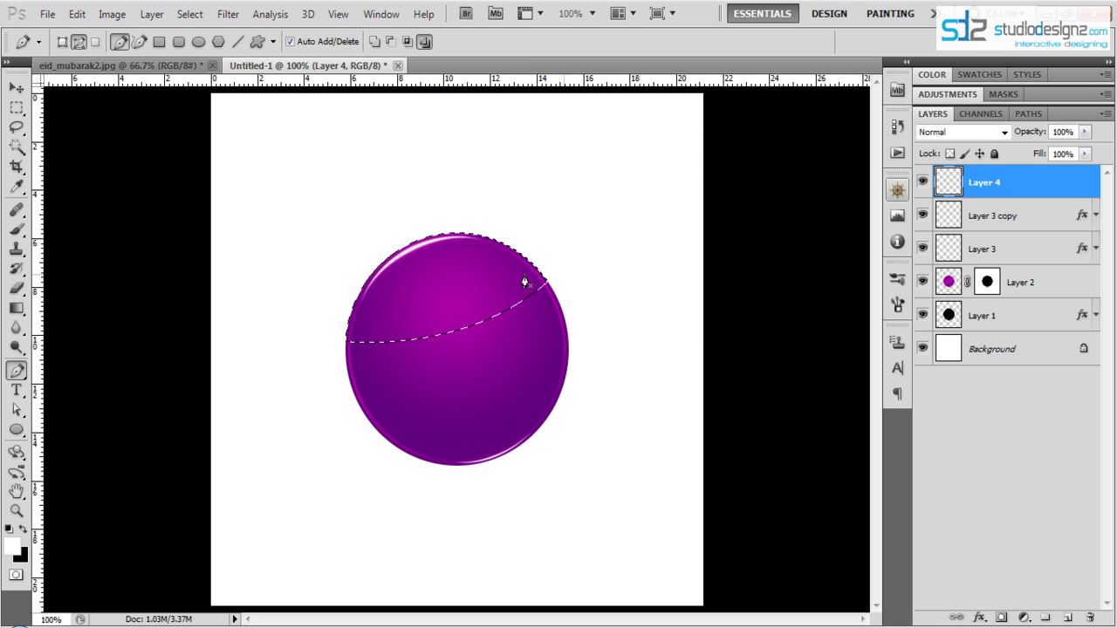
Step: Set the Gradient tool to a linear white-to-transparent gradient
click(16, 308)
click(70, 308)
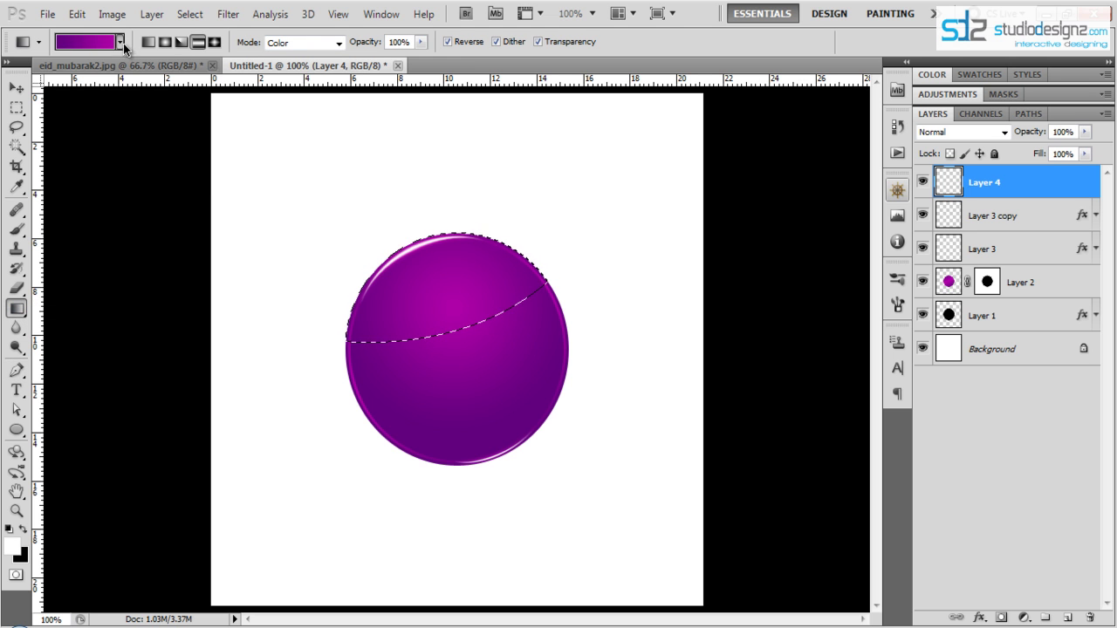
click(119, 41)
drag(189, 131, 185, 81)
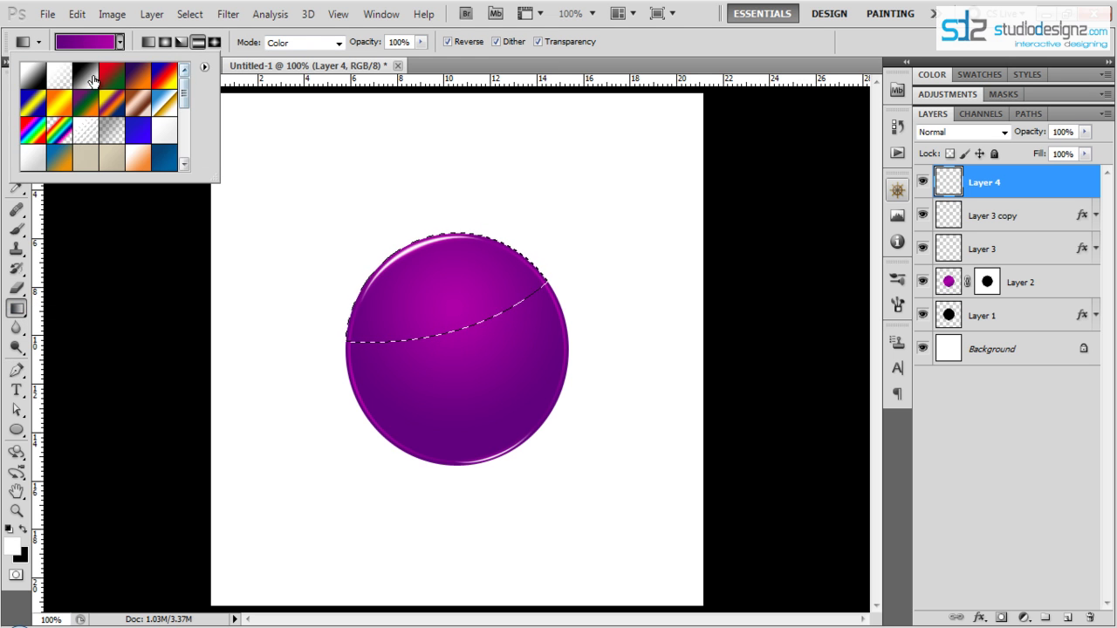
click(60, 76)
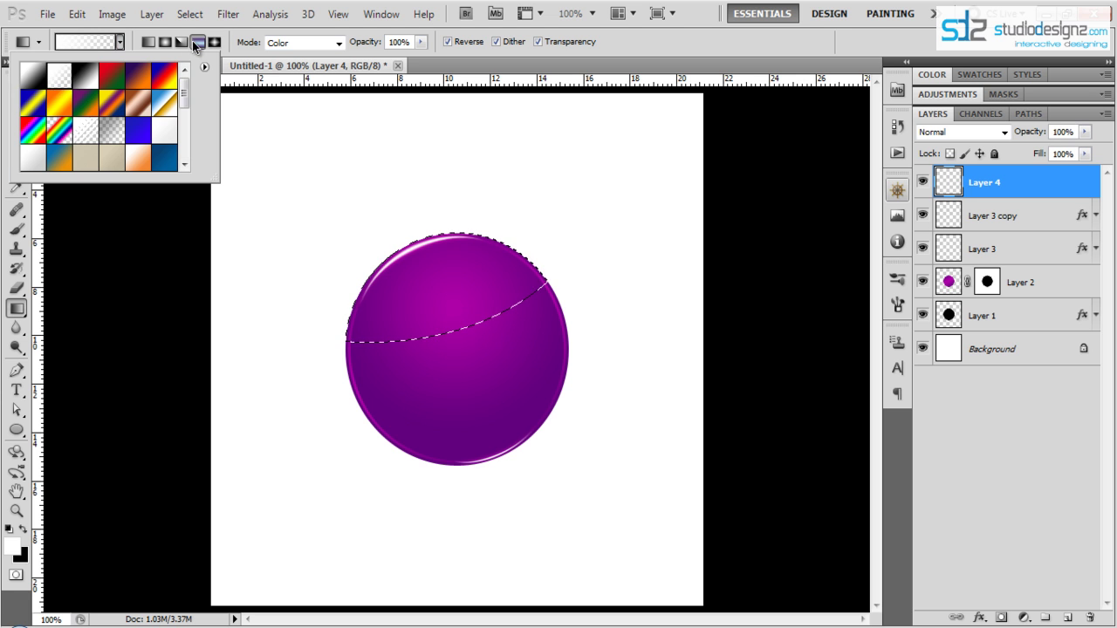
click(151, 44)
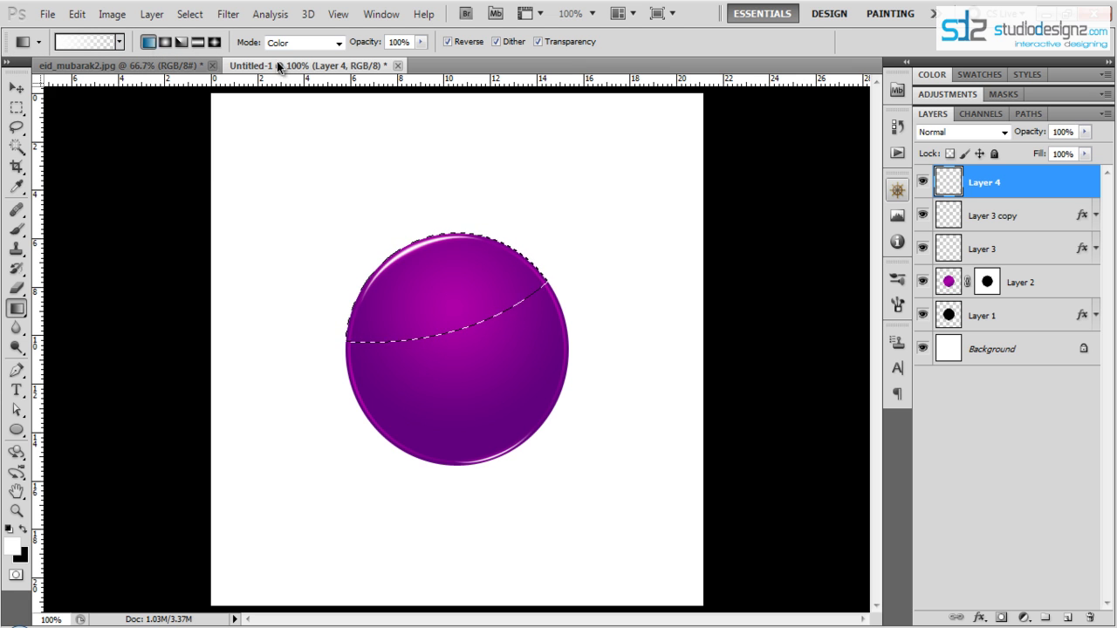
Step: Fill the selected upper part on Layer 4 with the non-reversed gradient, white at the curved edge and fading upward
drag(472, 356, 444, 280)
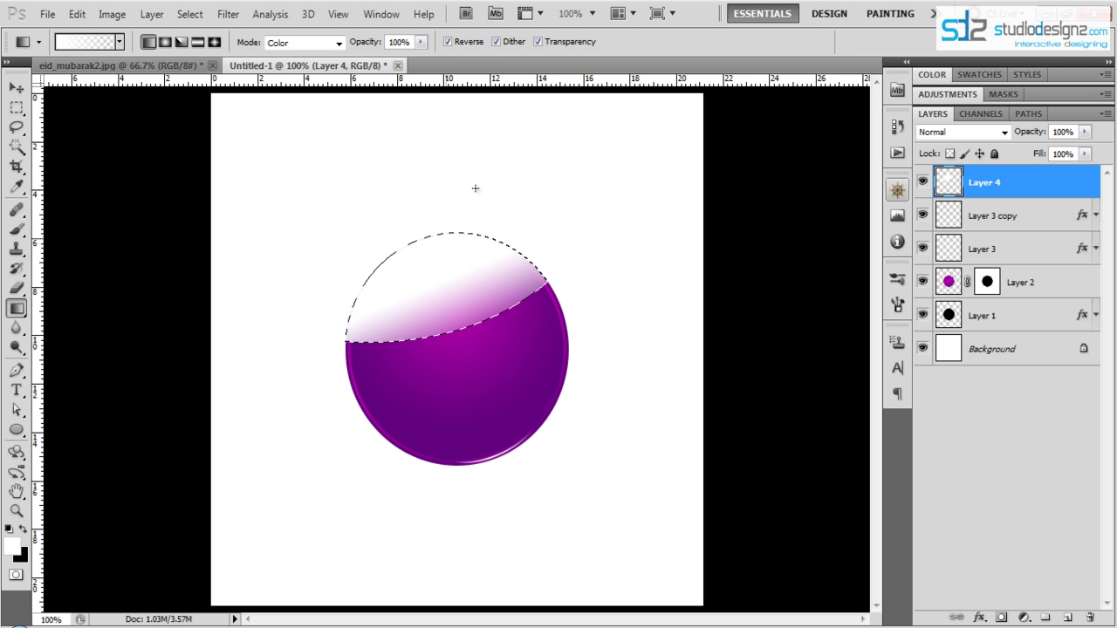
key(ctrl+z)
click(447, 41)
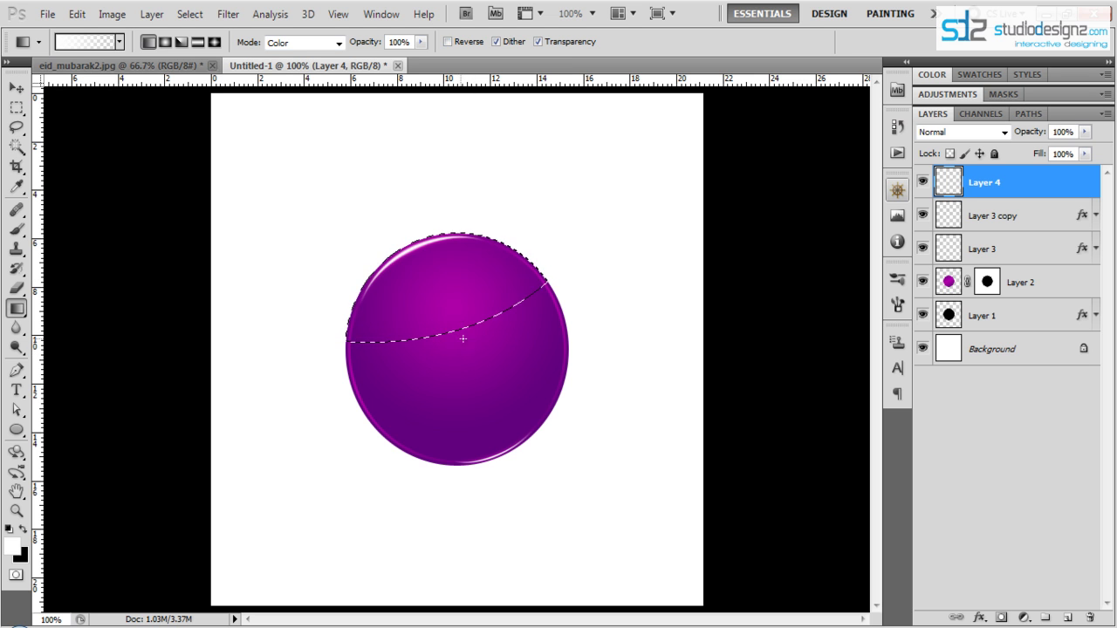
drag(463, 312, 438, 245)
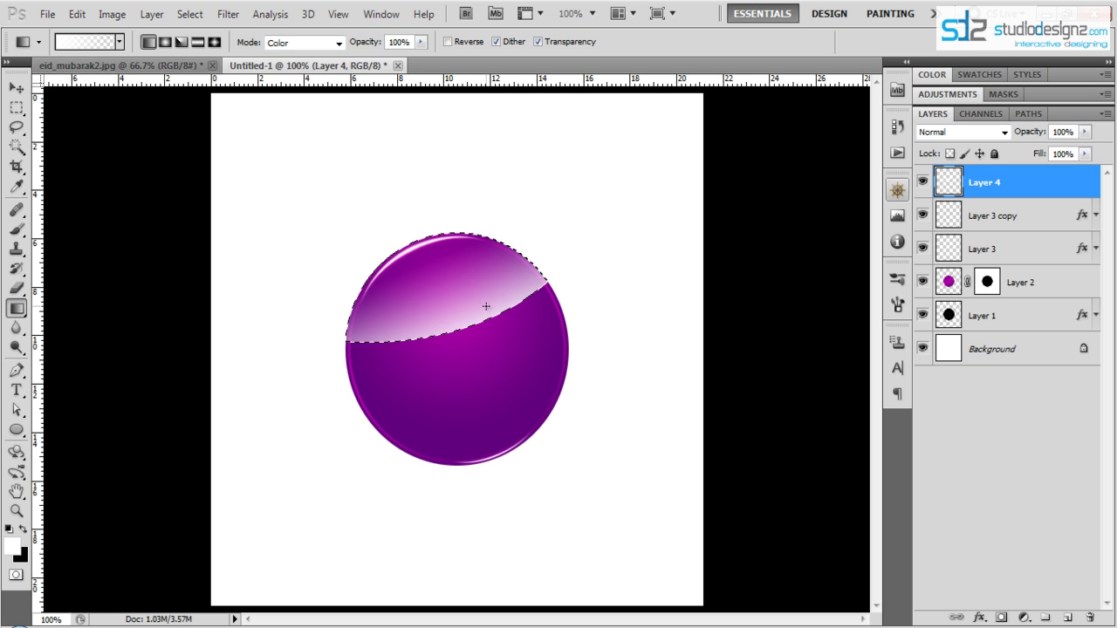
Step: Deselect the gloss area and set Layer 4's blend mode to Soft Light
key(ctrl+d)
key(v)
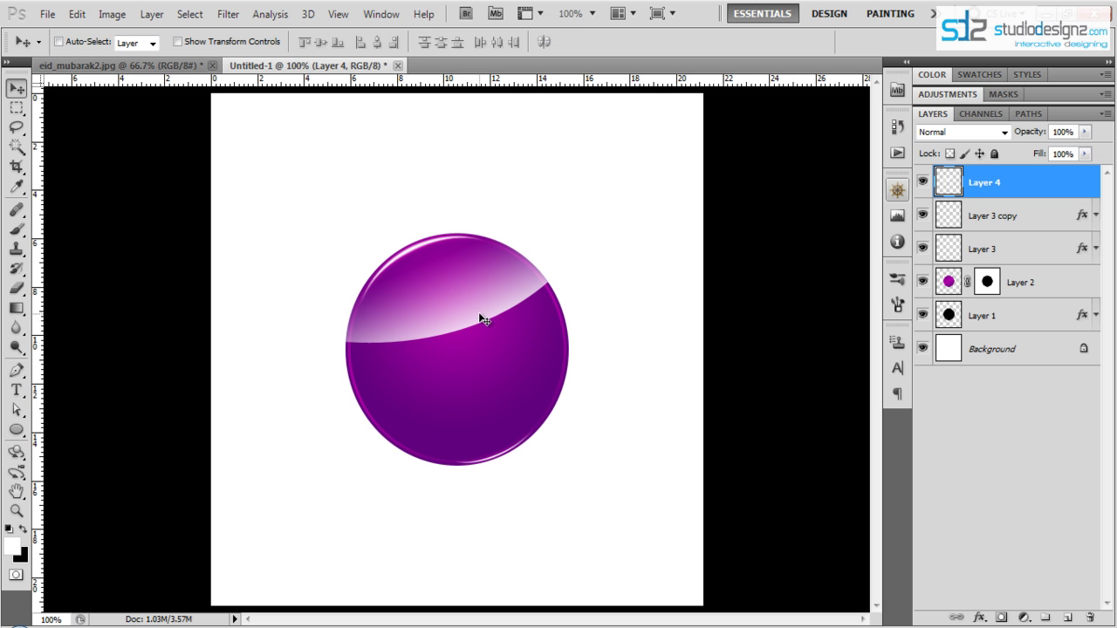
click(977, 133)
click(945, 371)
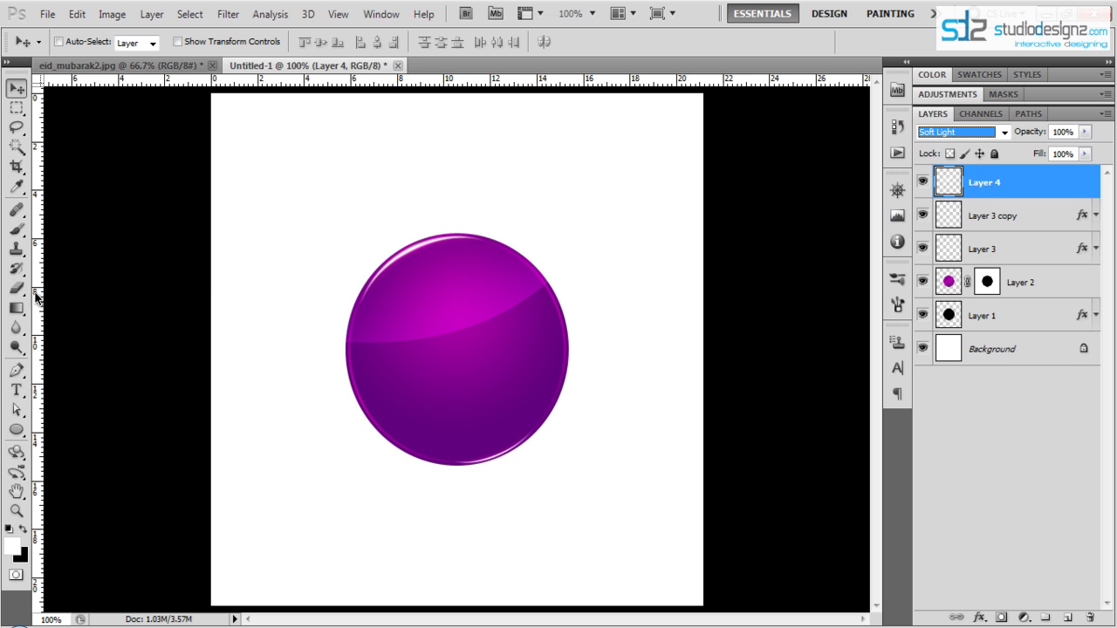
Step: Add white horizontal text "KO" in HelveticaNeue Medium on the circle and set its size to 50 pt
click(21, 392)
right_click(16, 390)
click(56, 394)
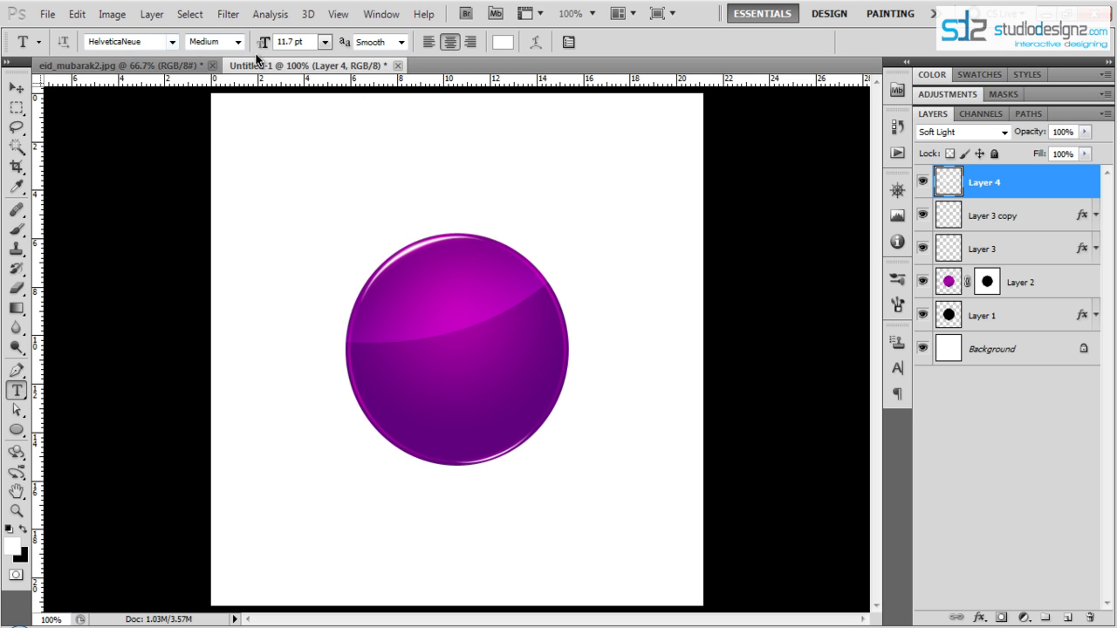
click(406, 357)
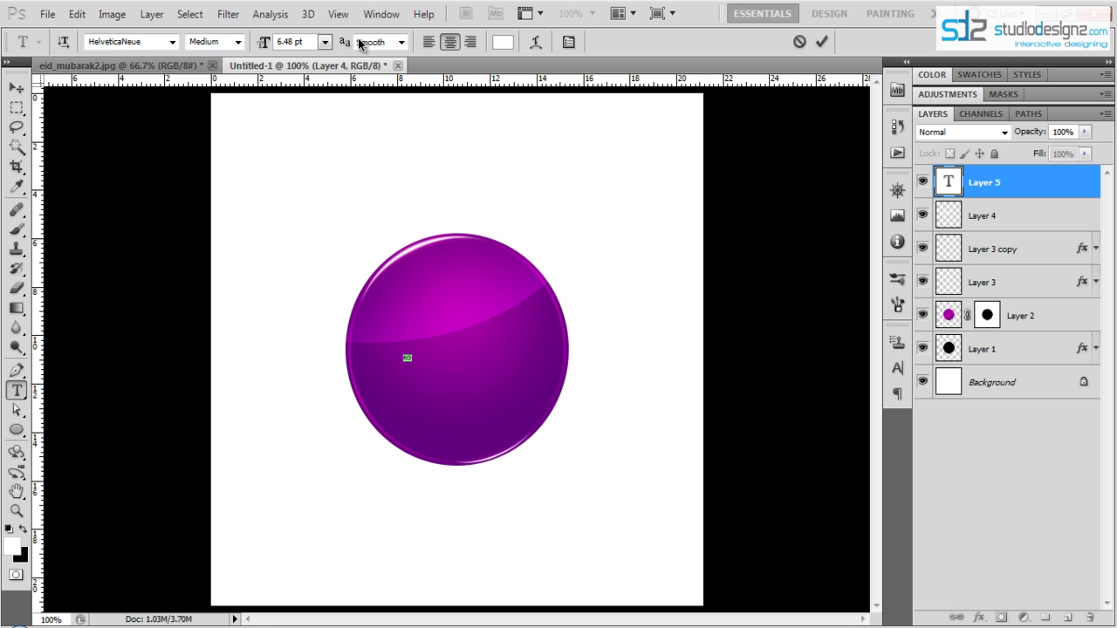
double_click(295, 41)
text(50)
key(Return)
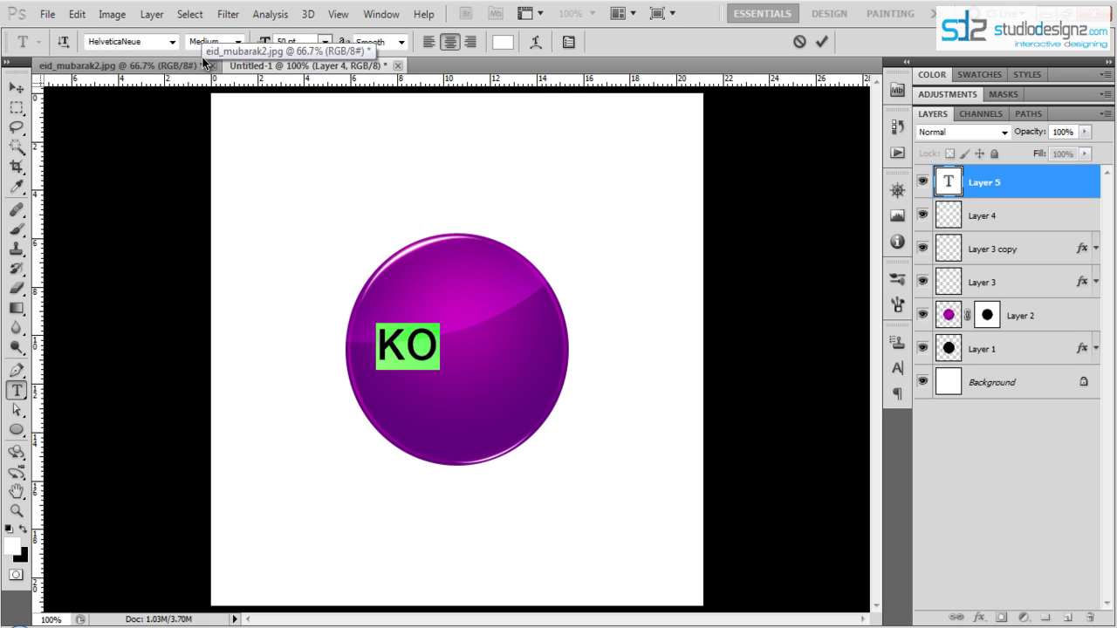
Step: Set the KO text size to 72 pt and move the text to the middle of the circle
double_click(285, 41)
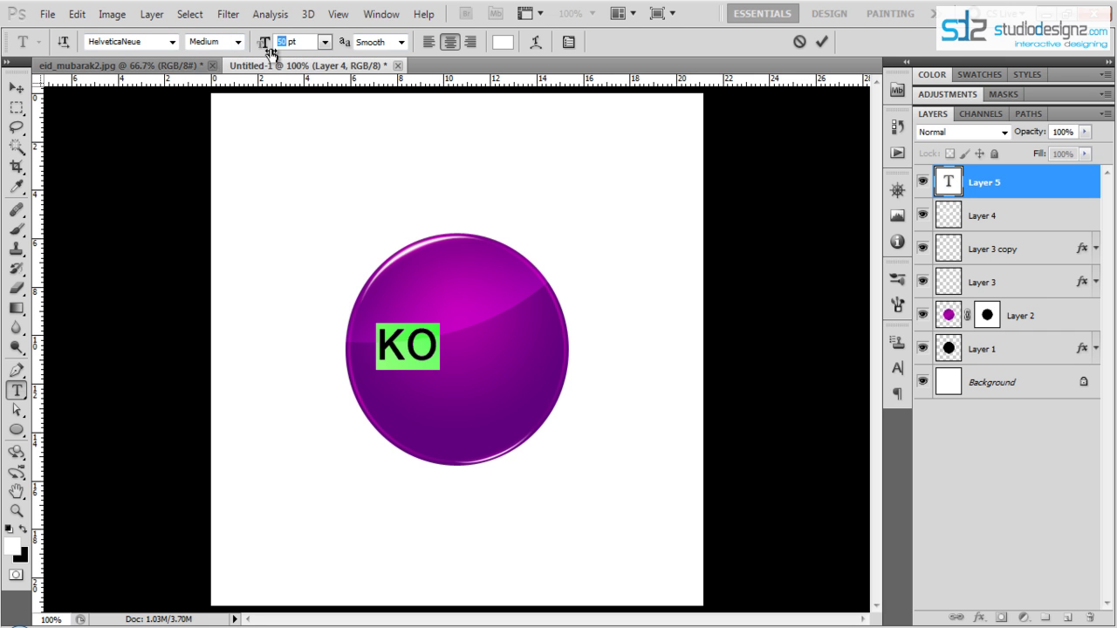
text(72)
key(Return)
click(16, 88)
drag(463, 356, 499, 374)
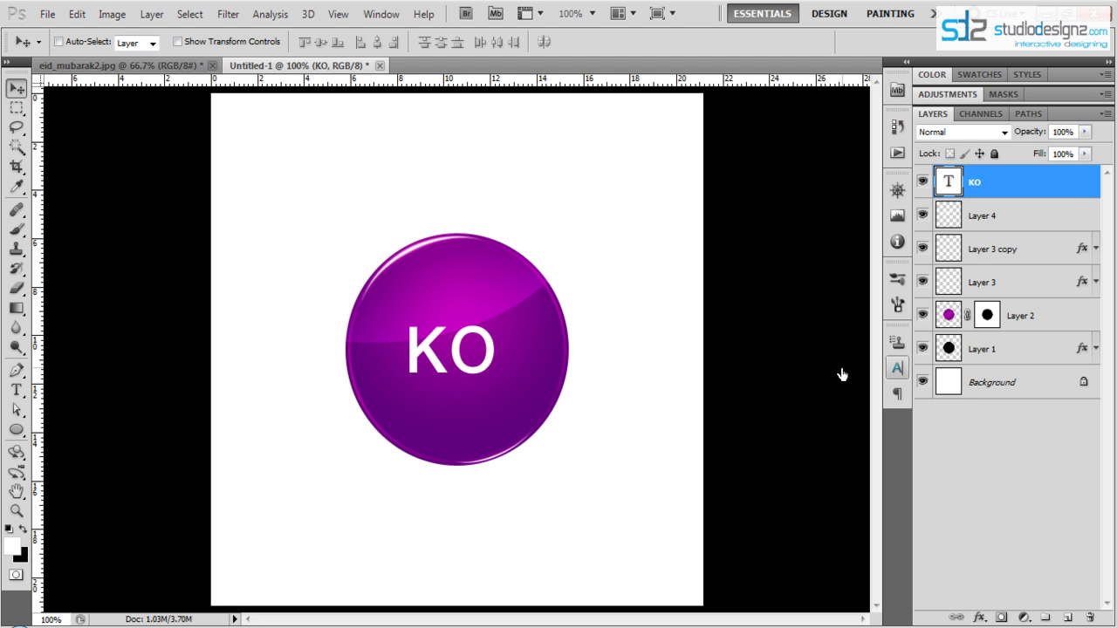
Step: Align the KO text horizontally to the centre of Layer 1's circle outline, and deselect
ctrl+click(949, 351)
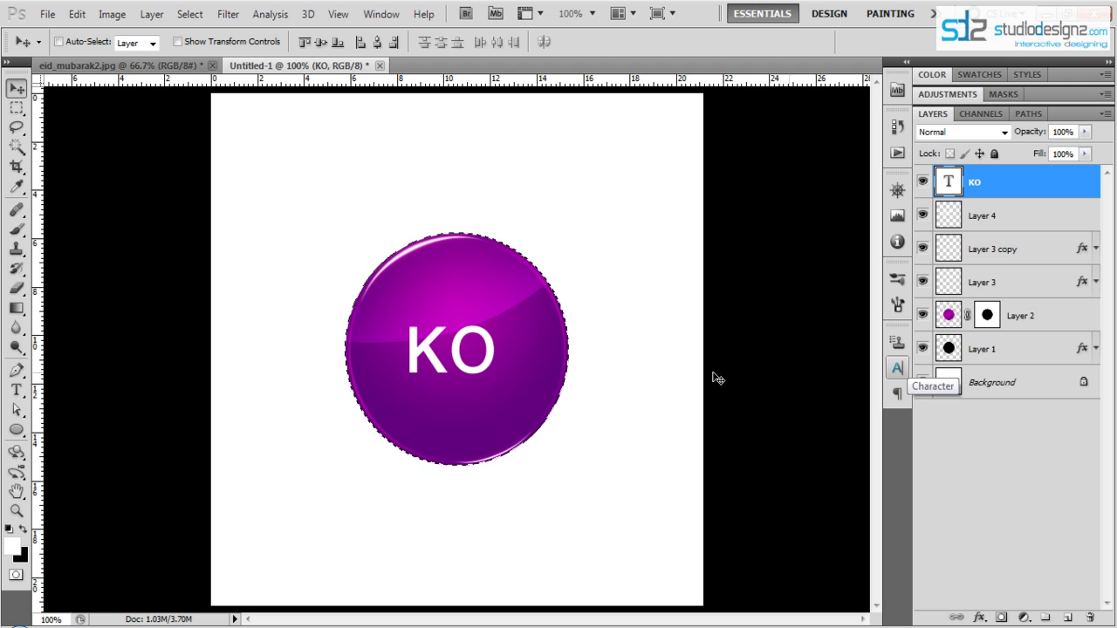
click(376, 42)
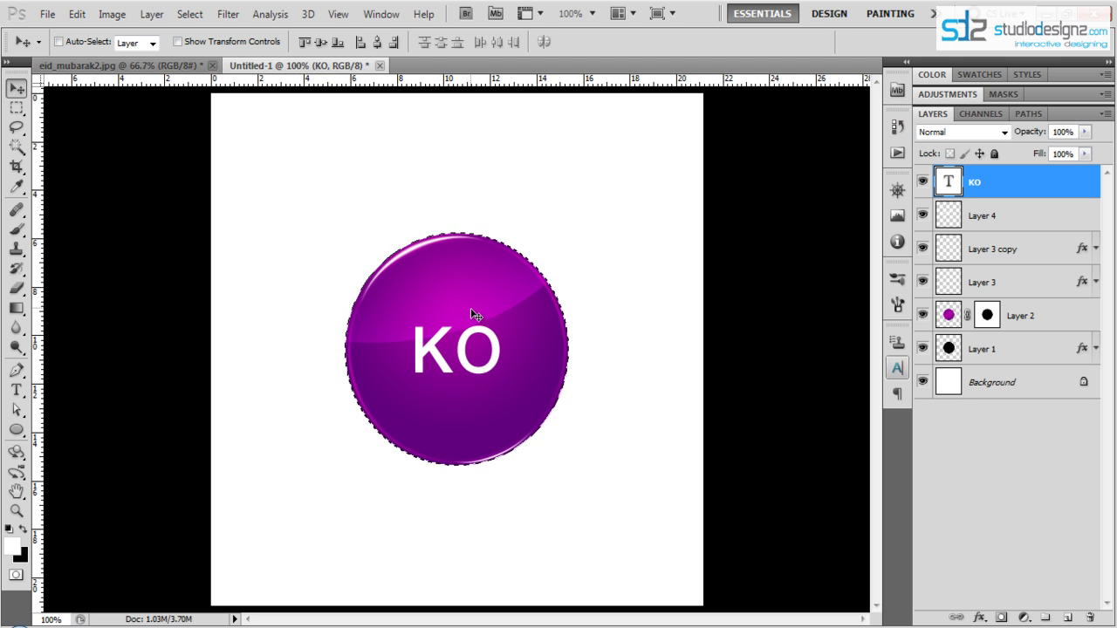
key(ctrl+d)
Step: Scale the KO text up proportionally about its centre to about 107 pt
key(ctrl+t)
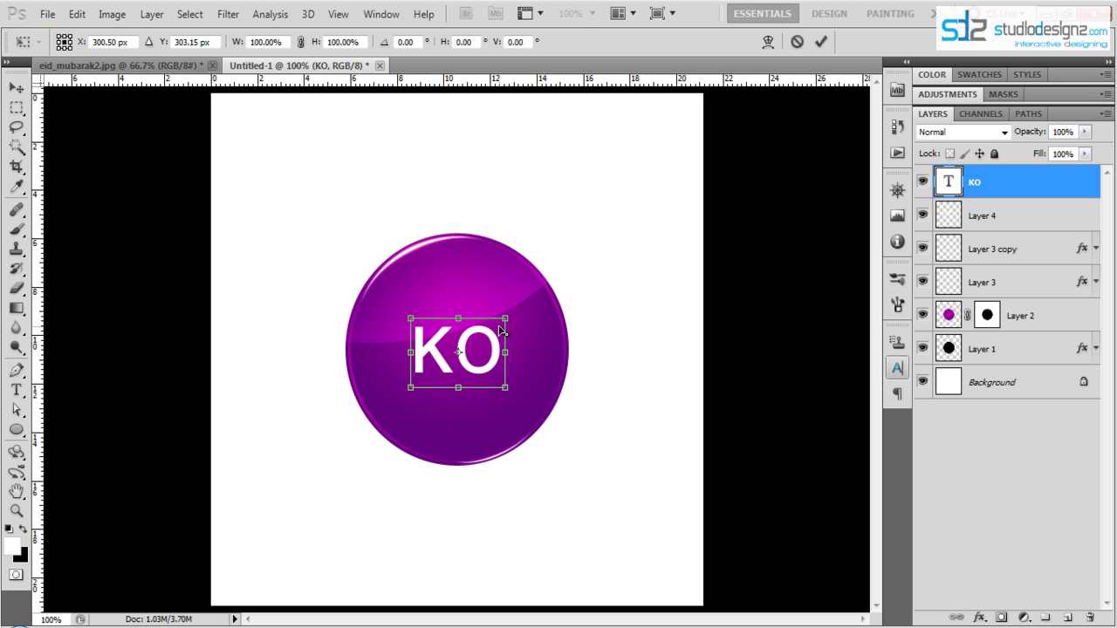
drag(507, 320, 524, 304)
key(Return)
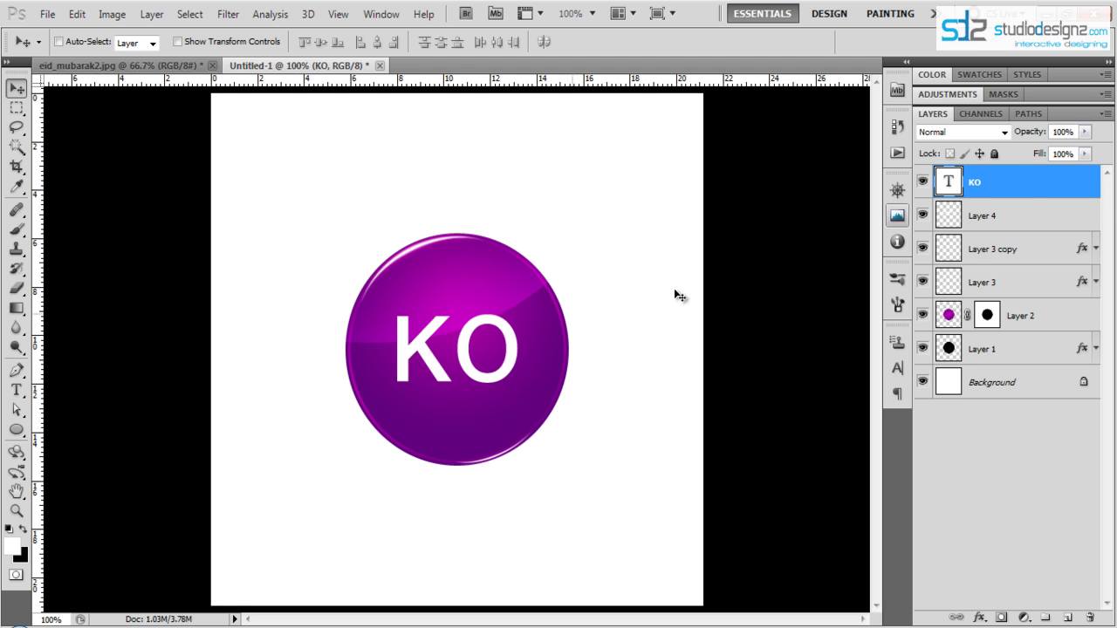
Step: Tighten the tracking of the KO text until the two letters almost touch
key(t)
click(448, 357)
key(ctrl+a)
key(alt+Left)
key(alt+Left)
key(alt+Left)
key(alt+Left)
key(alt+Left)
key(alt+Left)
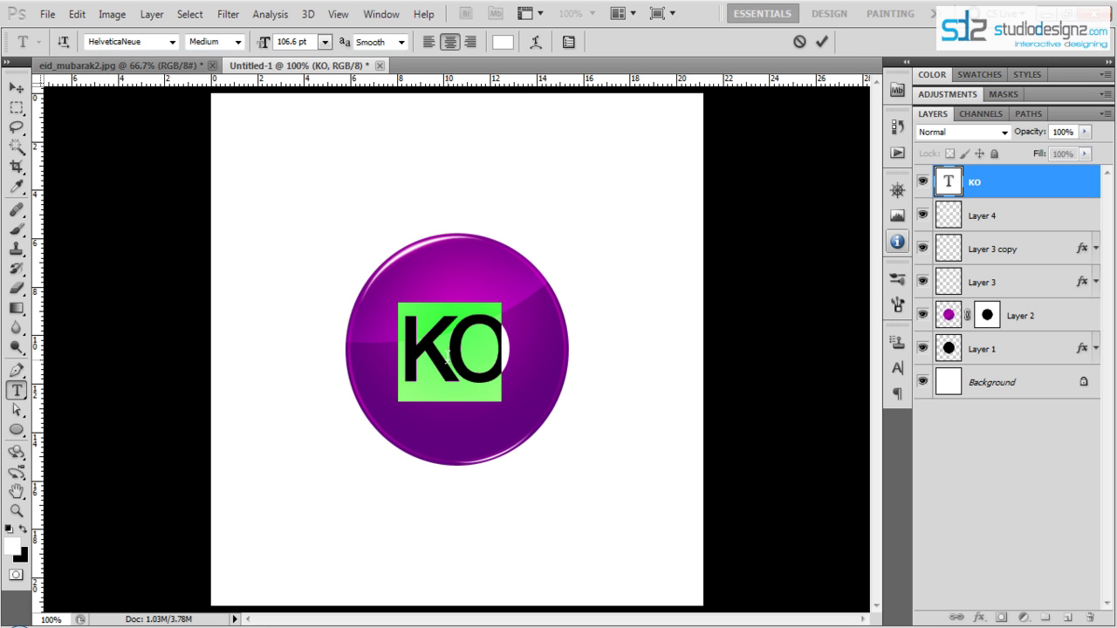
key(ctrl+Return)
key(v)
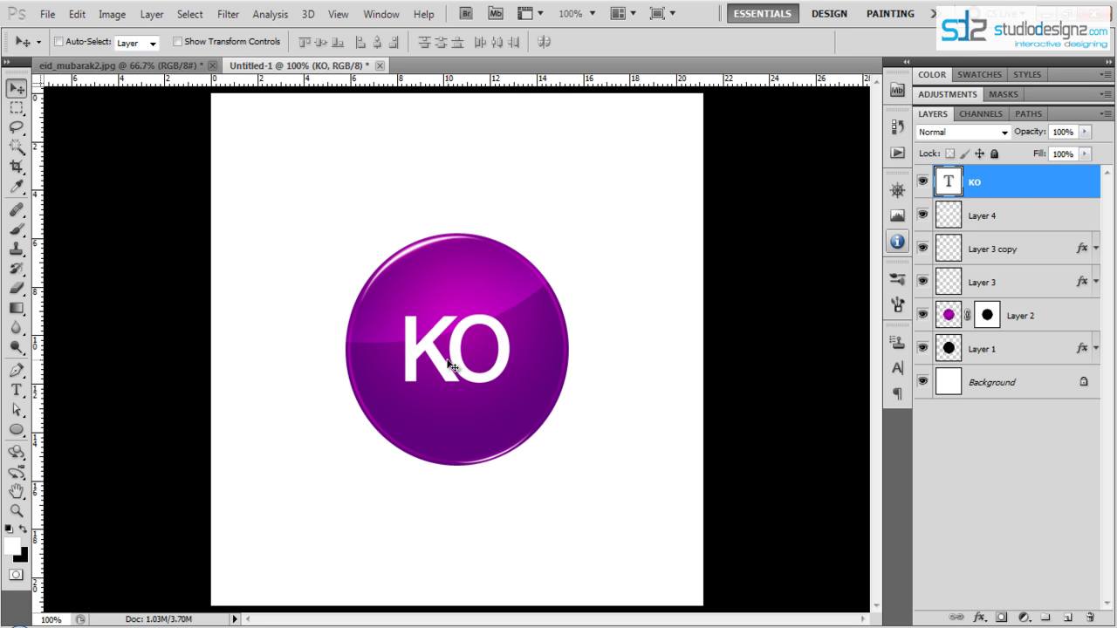
Step: Add an Inner Shadow to the KO text layer in the dark purple 62007e sampled from the circle
double_click(1032, 185)
drag(756, 181, 783, 177)
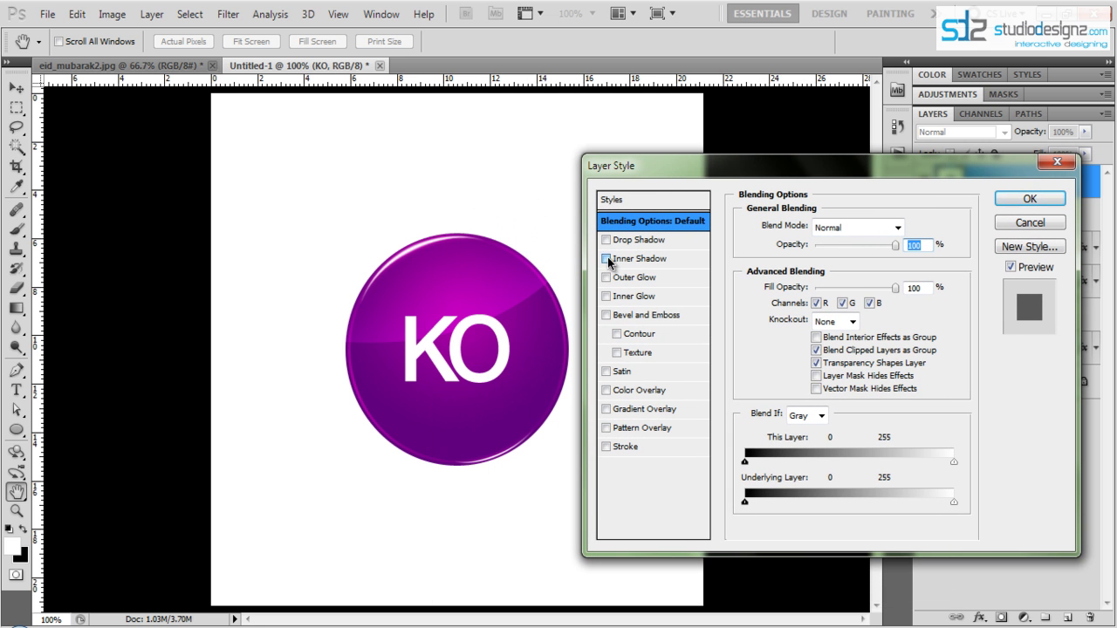
click(607, 259)
click(914, 232)
click(476, 290)
drag(475, 291, 567, 368)
click(531, 388)
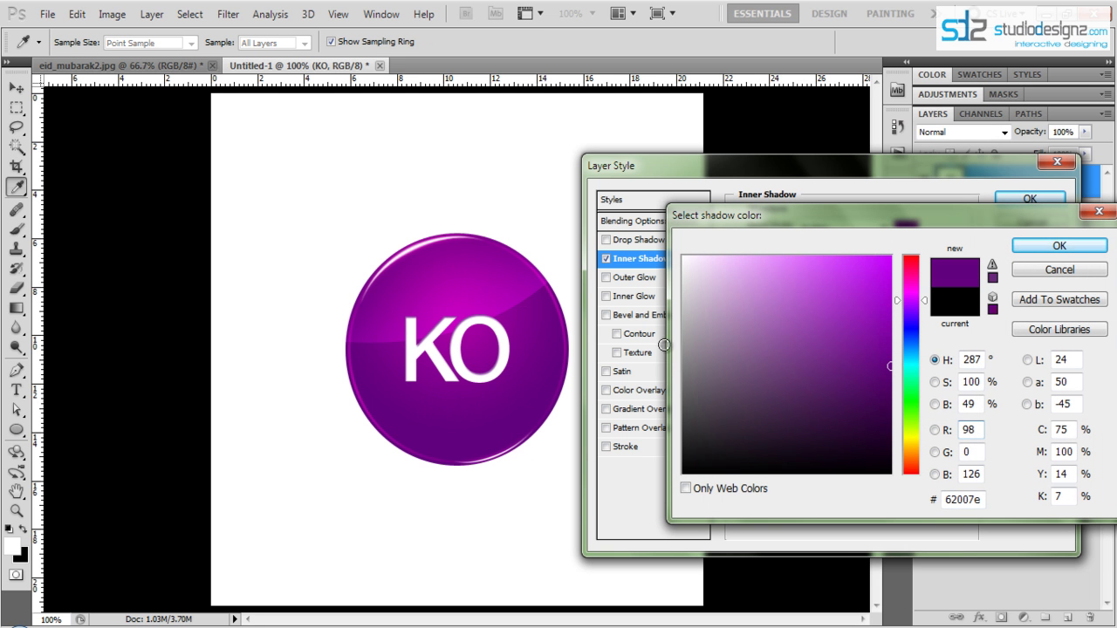
click(1058, 246)
Step: Set the Inner Shadow opacity to 92%, fine-tune its distance, and apply the style to the KO text
drag(863, 249, 873, 249)
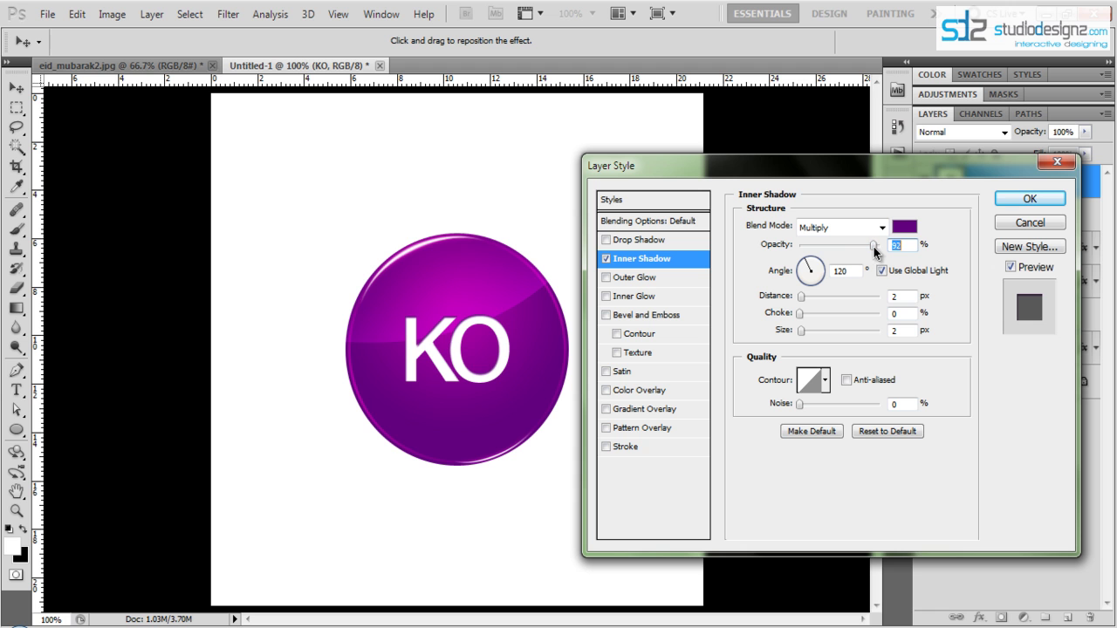
drag(801, 297, 802, 333)
click(1029, 199)
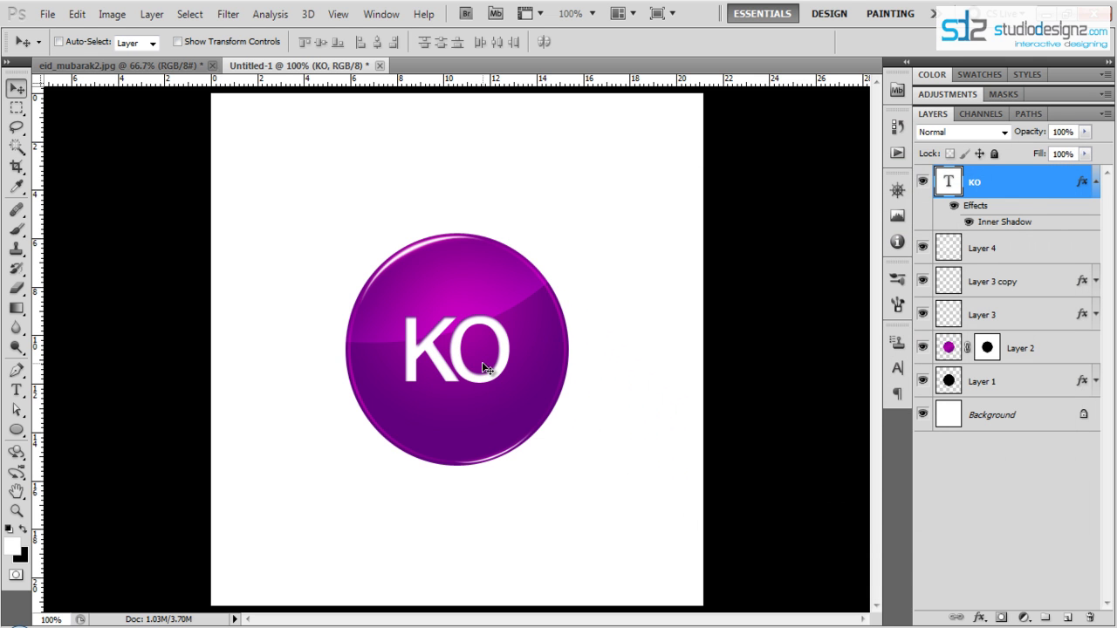
click(1095, 182)
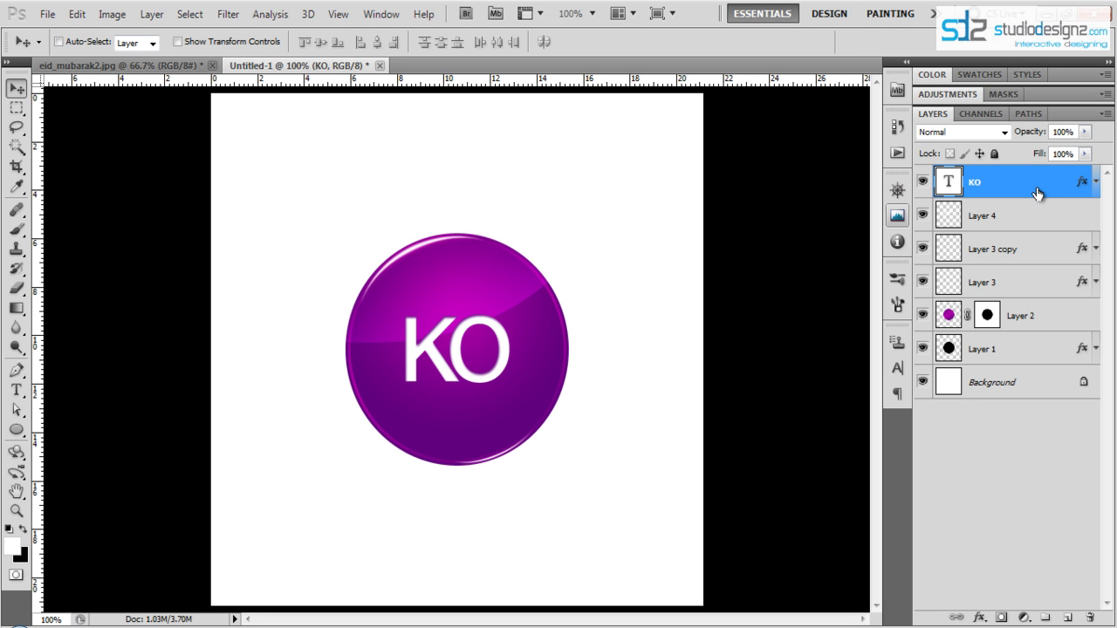
Step: Duplicate the KO text layer and flip the copy vertically
key(ctrl+j)
drag(436, 391, 468, 417)
key(ctrl+z)
key(ctrl+t)
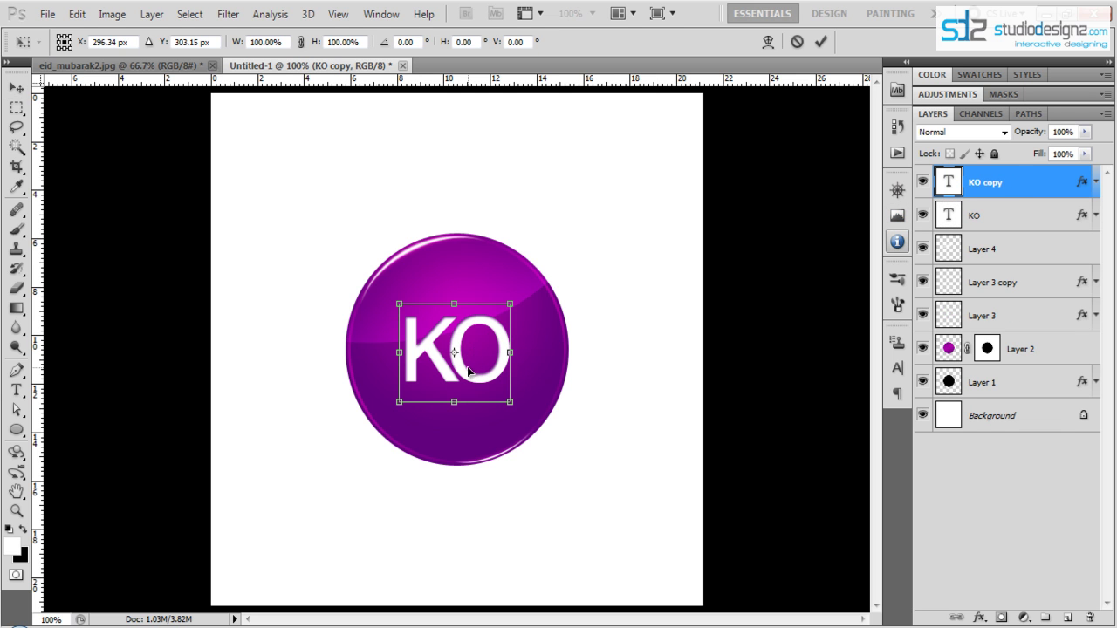
right_click(479, 369)
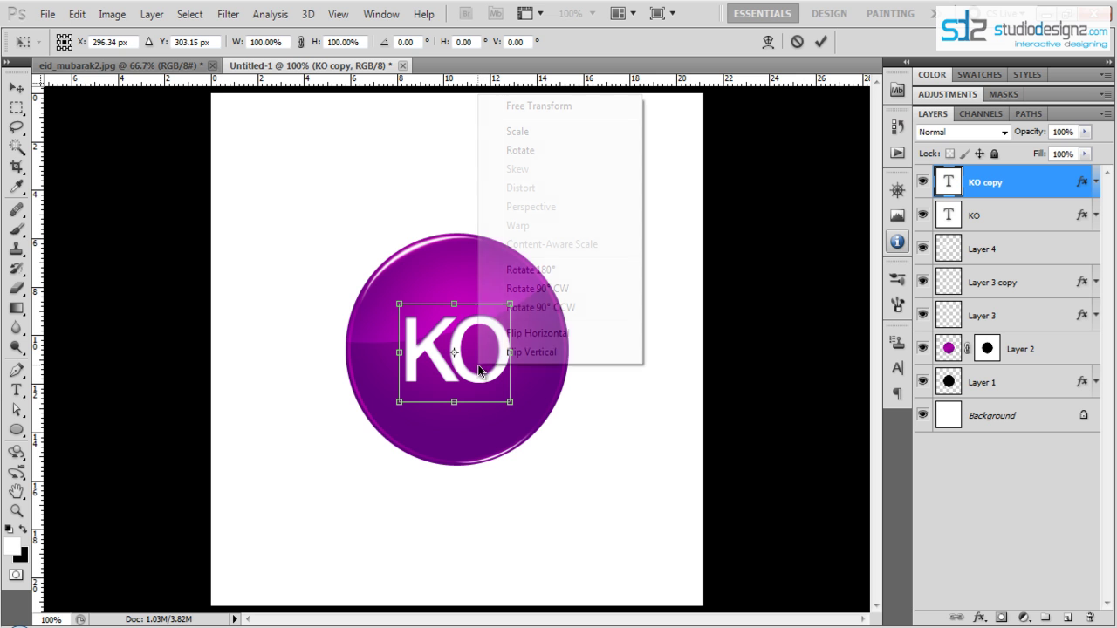
click(532, 352)
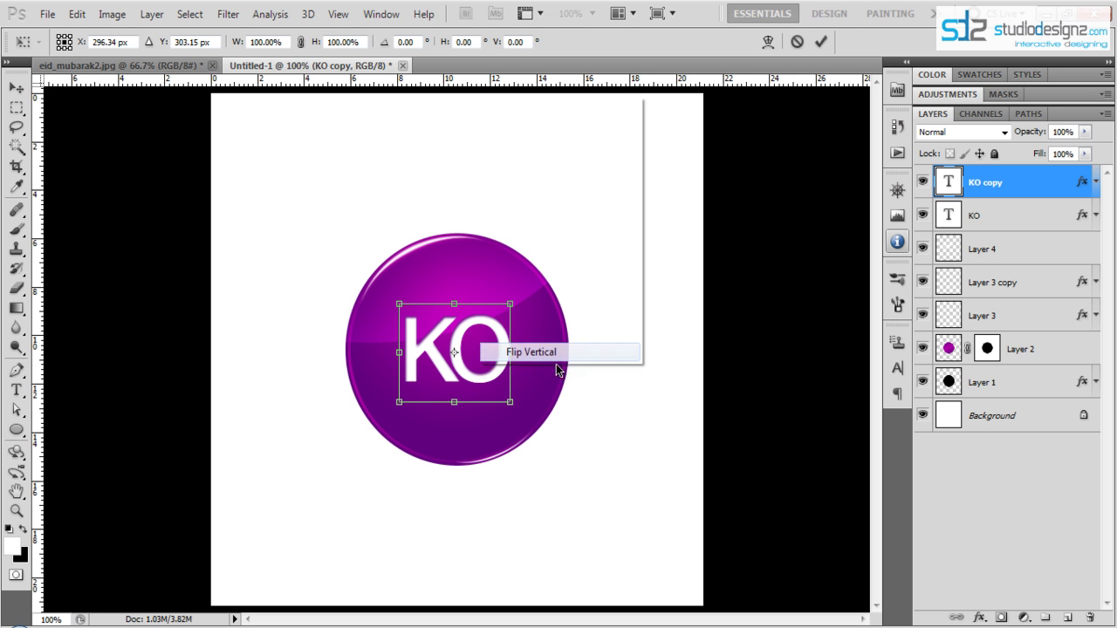
key(Return)
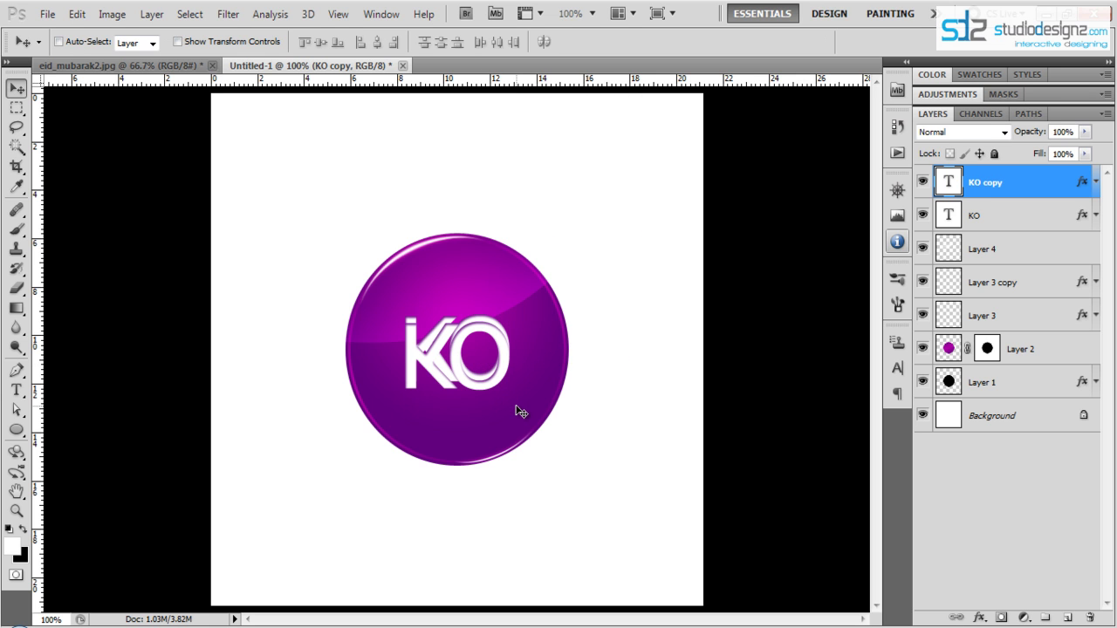
Step: Move the flipped KO copy straight down until it sits just below the original text
key(shift+Down)
key(shift+Down)
key(shift+Down)
key(shift+Down)
key(shift+Down)
key(shift+Down)
key(shift+Down)
key(shift+Down)
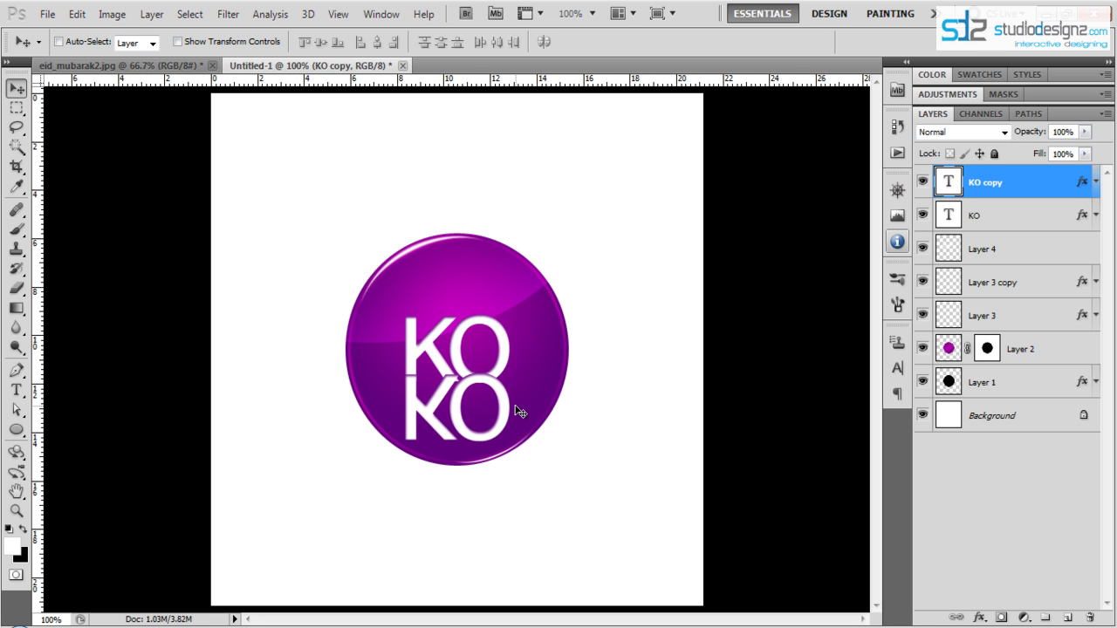
key(Down)
key(Down)
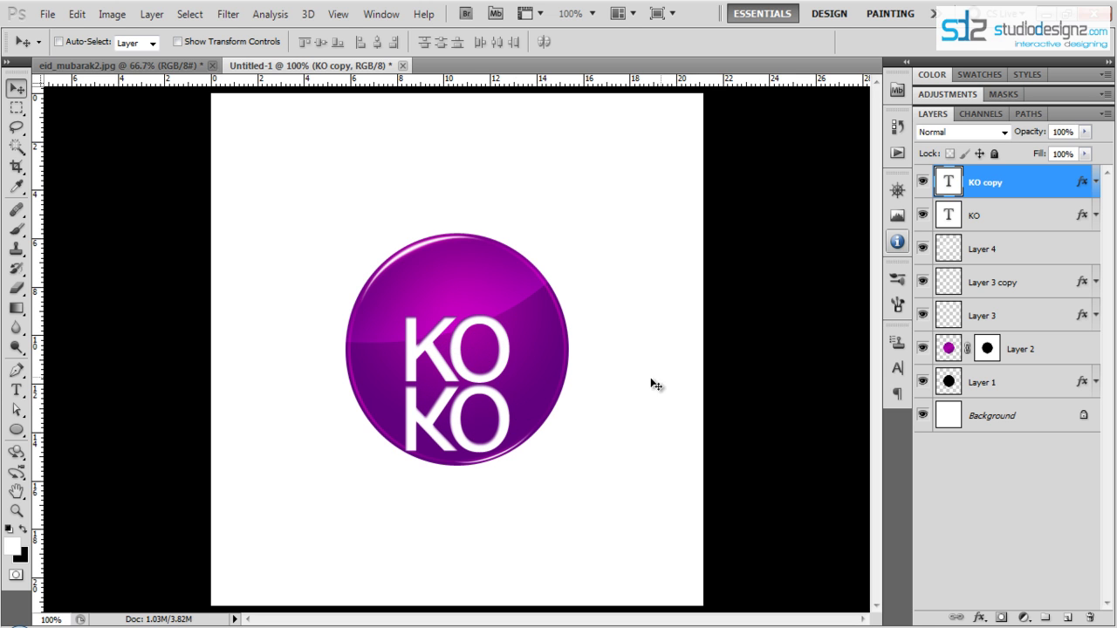
Step: Add a layer mask to the KO copy and fill it with a vertical black-to-white linear gradient across the flipped letters
click(1001, 617)
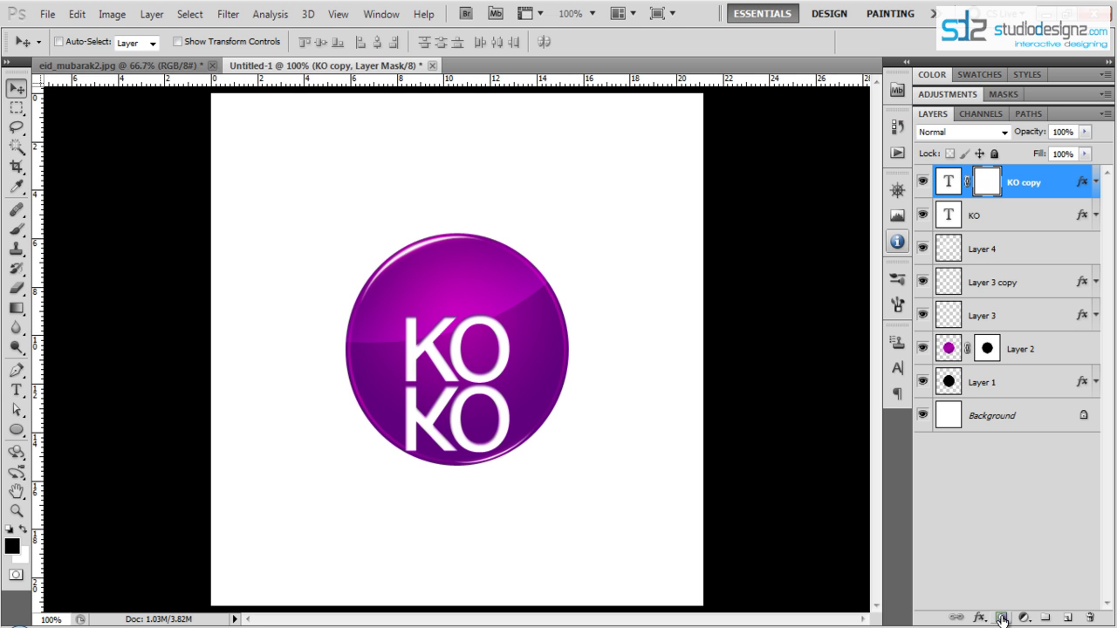
click(15, 308)
click(89, 307)
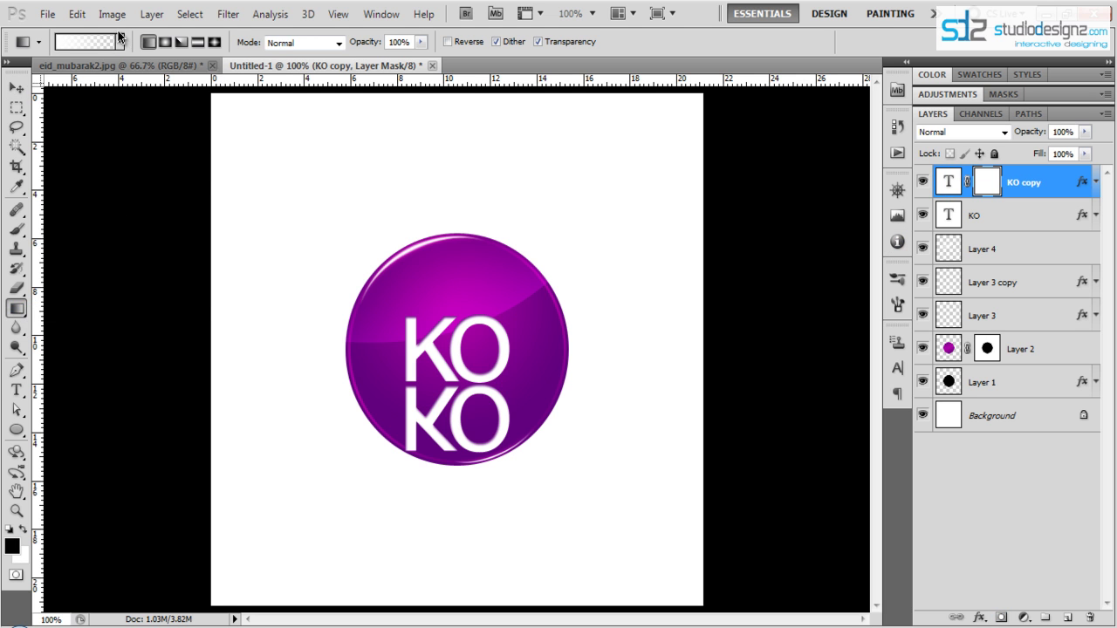
click(120, 42)
click(32, 78)
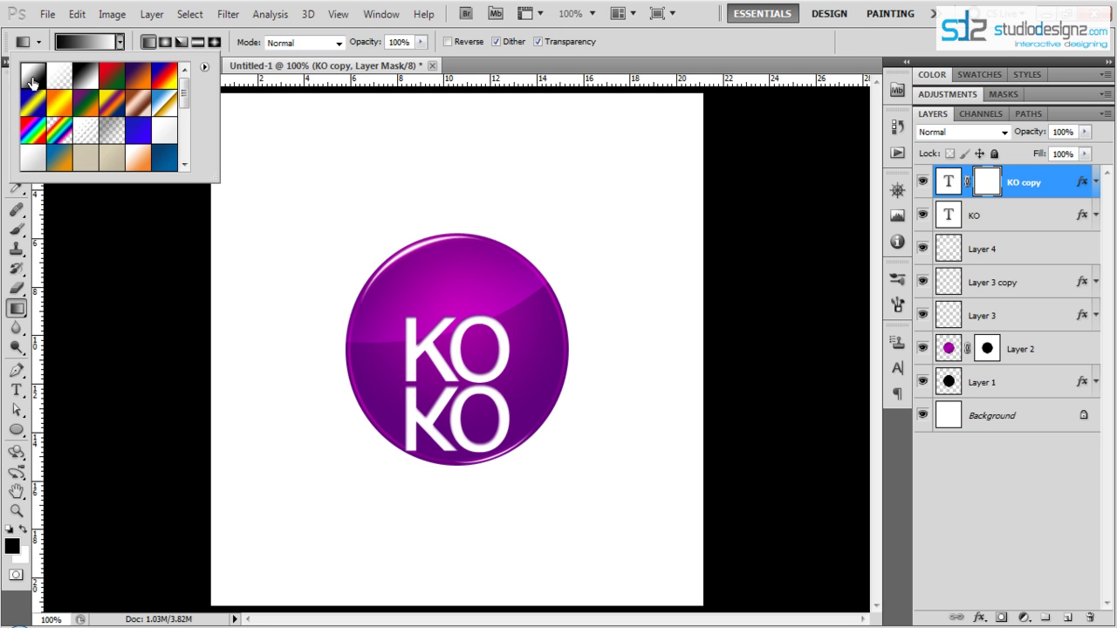
click(452, 373)
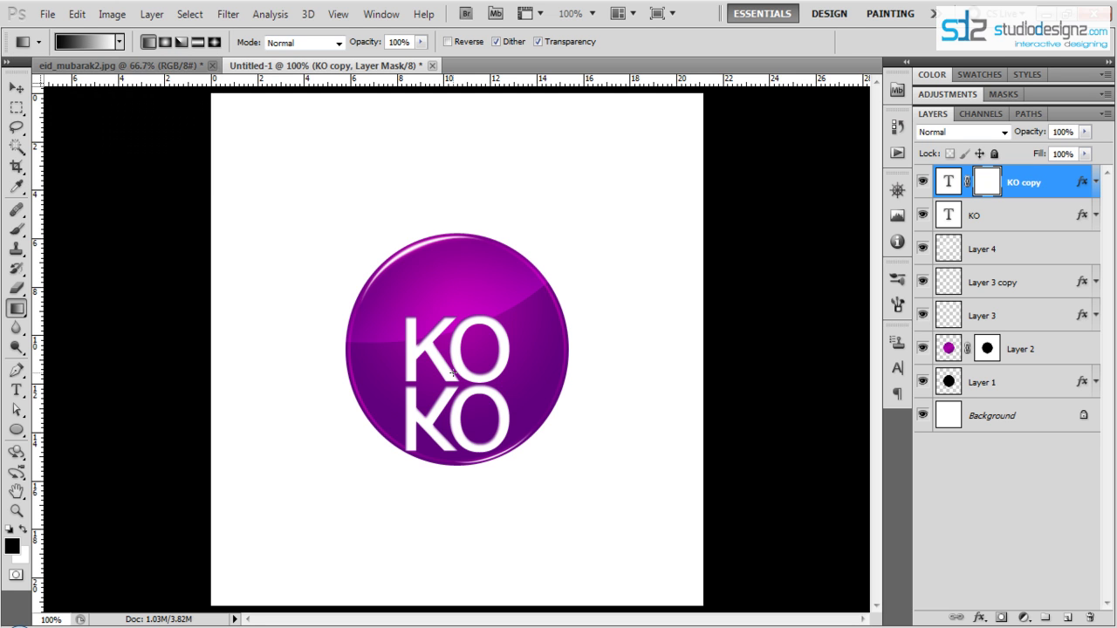
drag(453, 370, 456, 419)
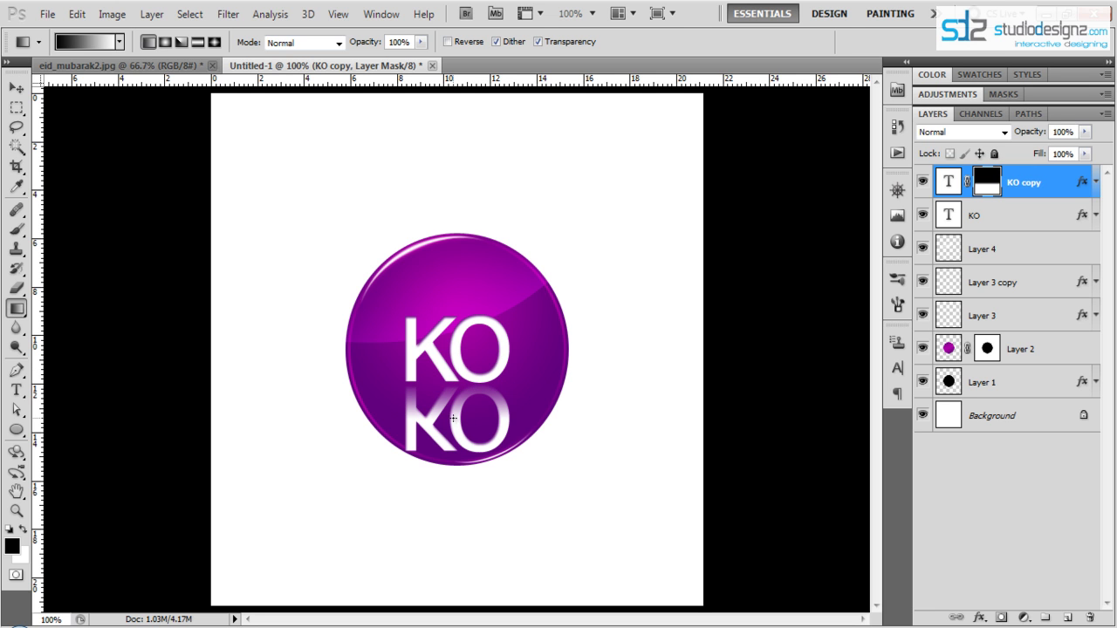
Step: Invert the KO copy's mask so the reflection fades downward, and set the layer's opacity to 50%
key(ctrl+i)
key(v)
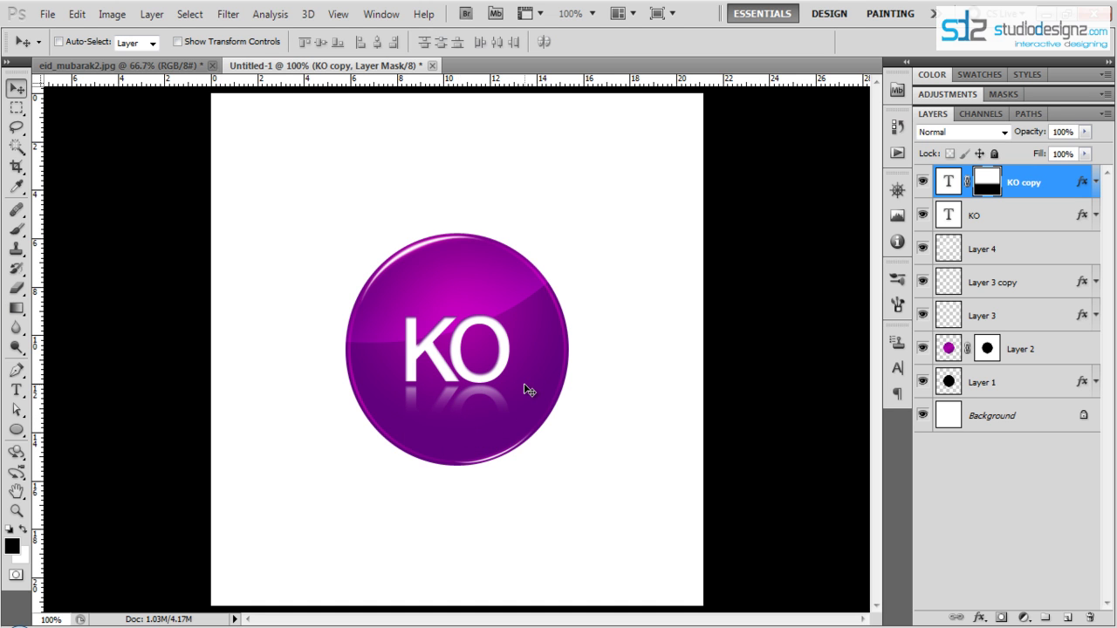
key(5)
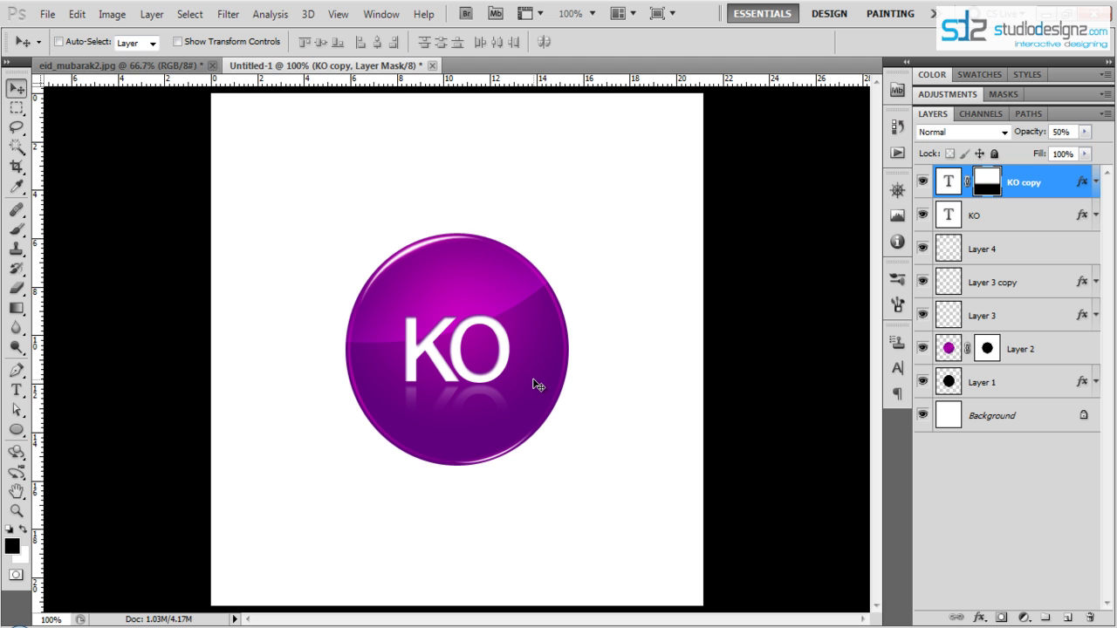
key(Up)
Step: Fill the Background layer with a diagonal light grey and white gradient running down to the right
click(994, 415)
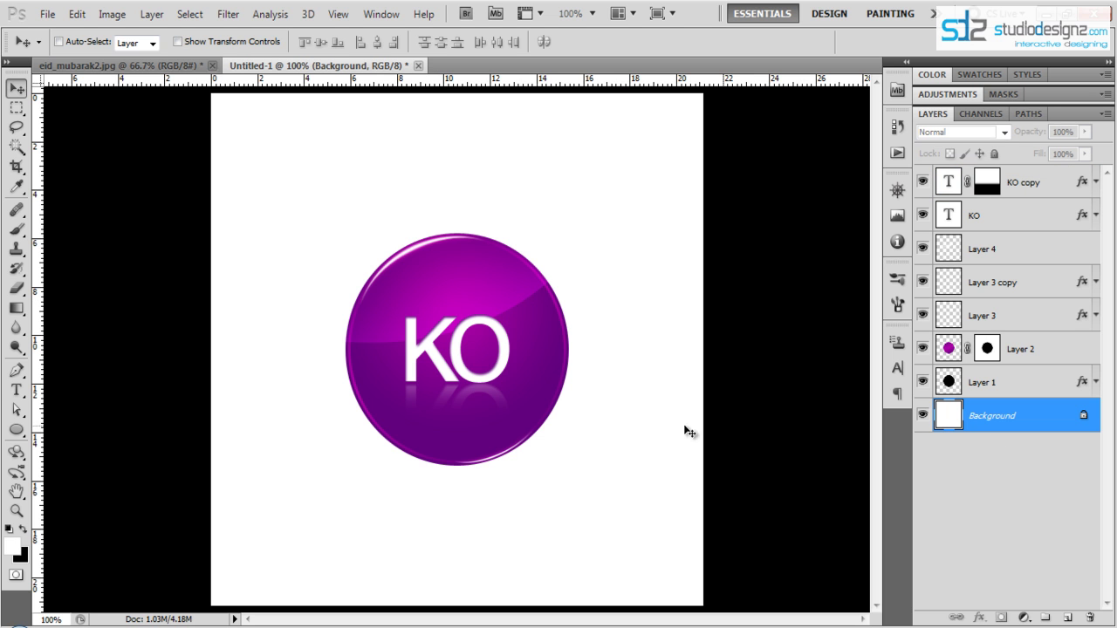
key(g)
key(x)
right_click(534, 297)
click(687, 372)
click(634, 367)
key(Return)
drag(488, 201, 611, 468)
key(v)
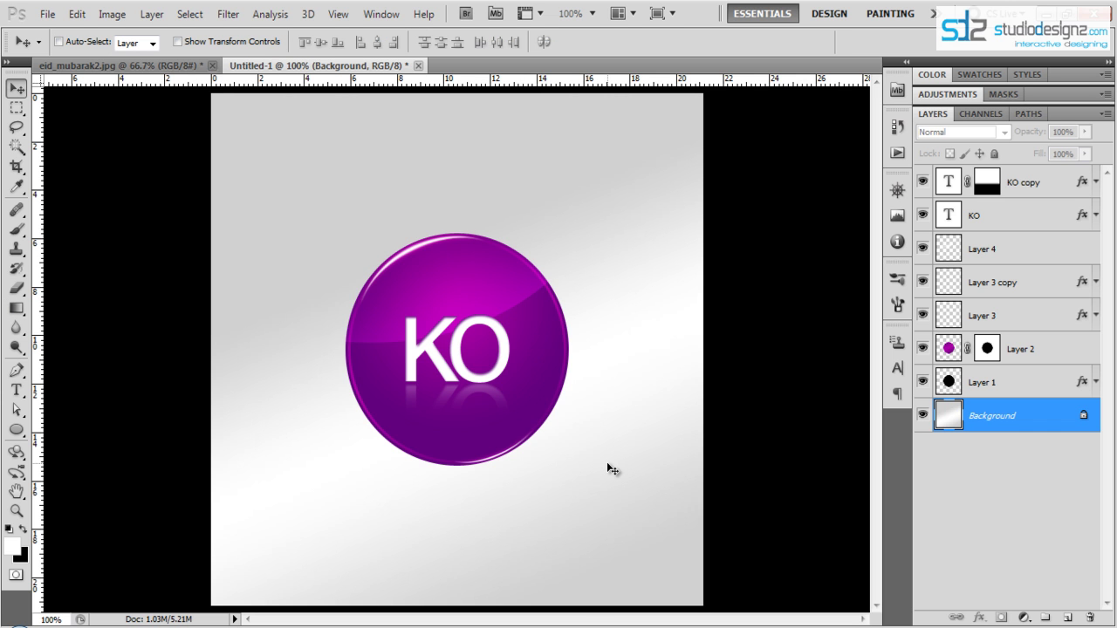